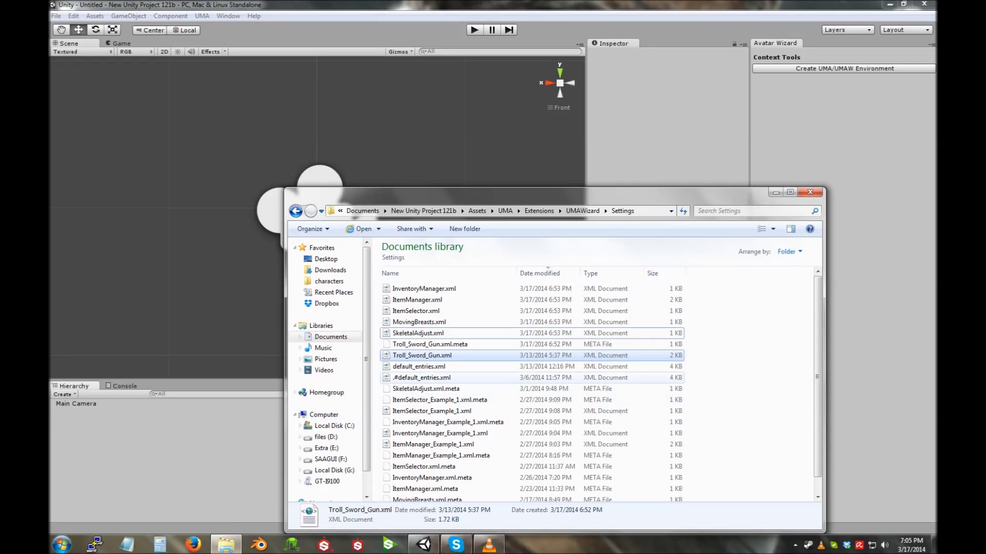
Minimize the Settings folder window and create the UMA/UMAW environment in the scene.
click(430, 344)
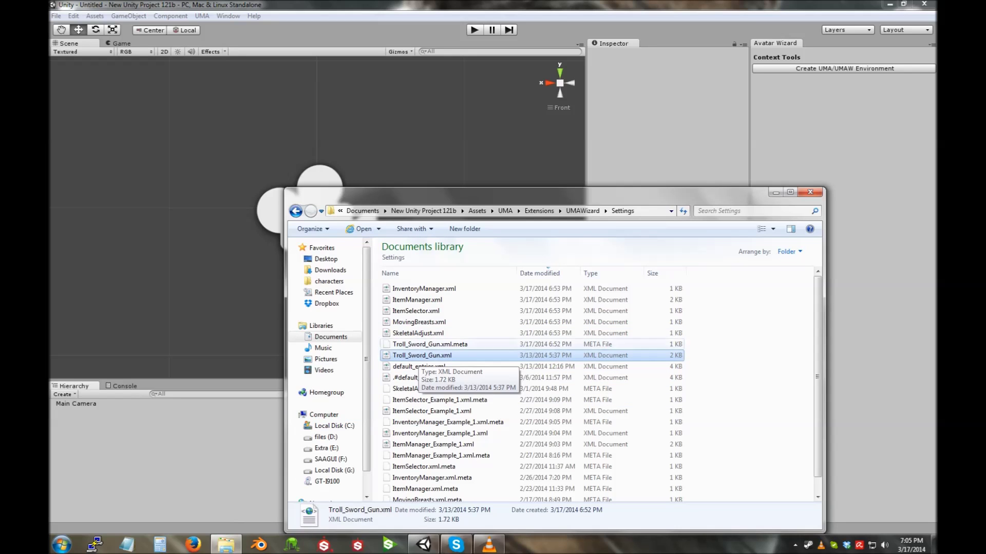
click(775, 191)
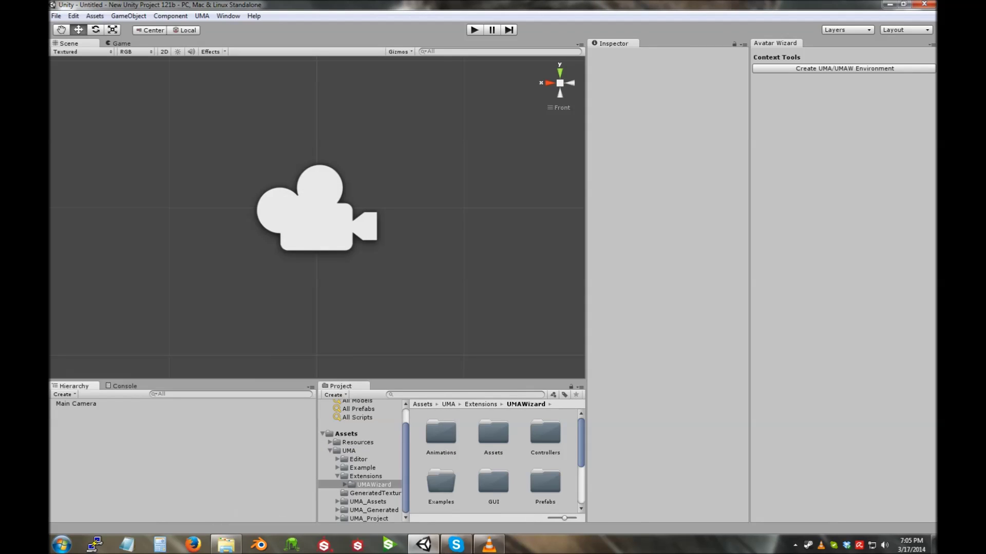
click(843, 68)
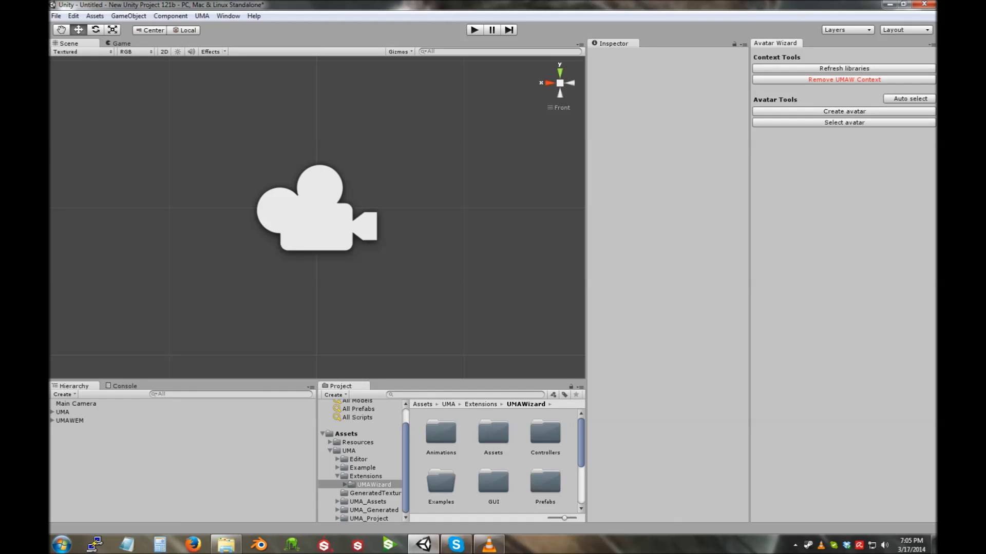
Turn off Use PRO on the UMAGenerator object inside the UMA group, then collapse the group.
click(62, 412)
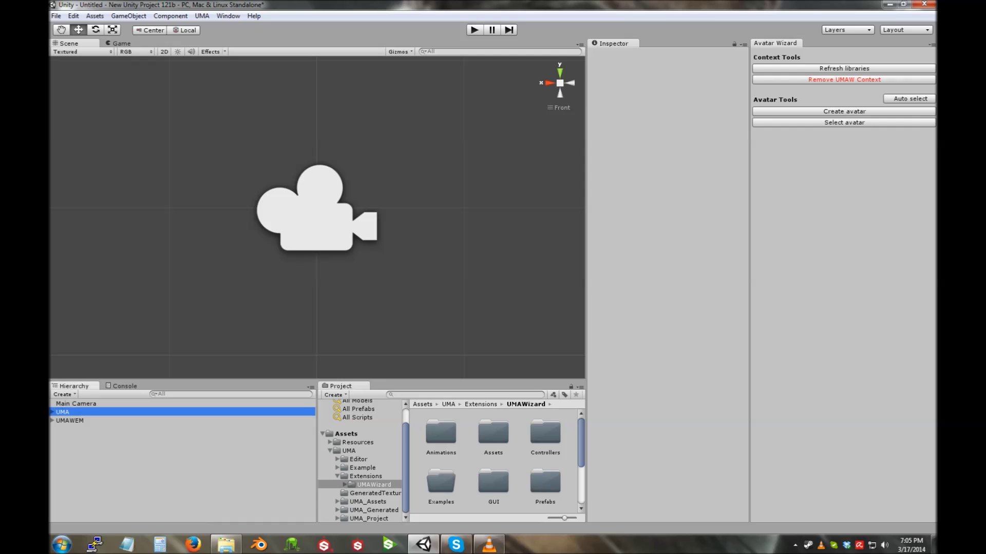
click(53, 413)
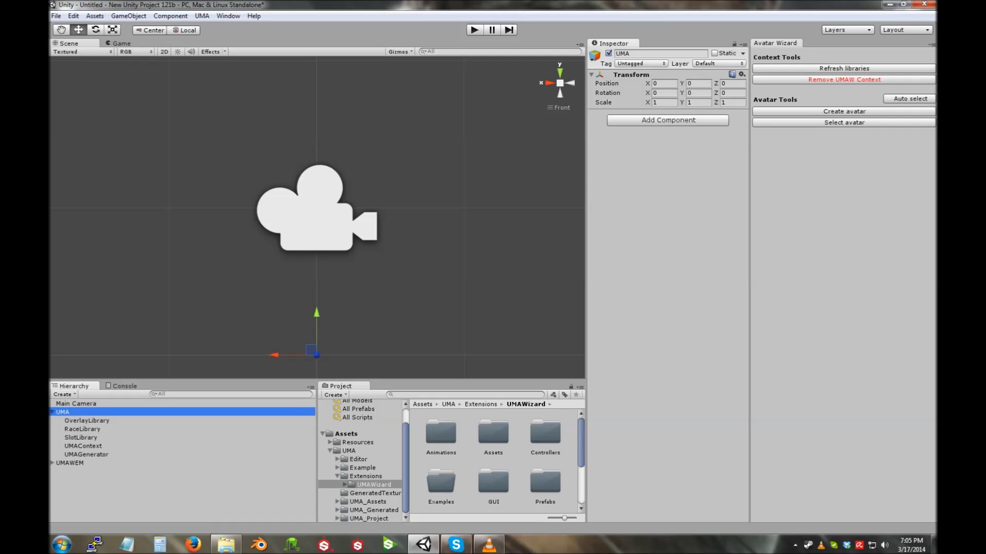
click(87, 455)
click(661, 142)
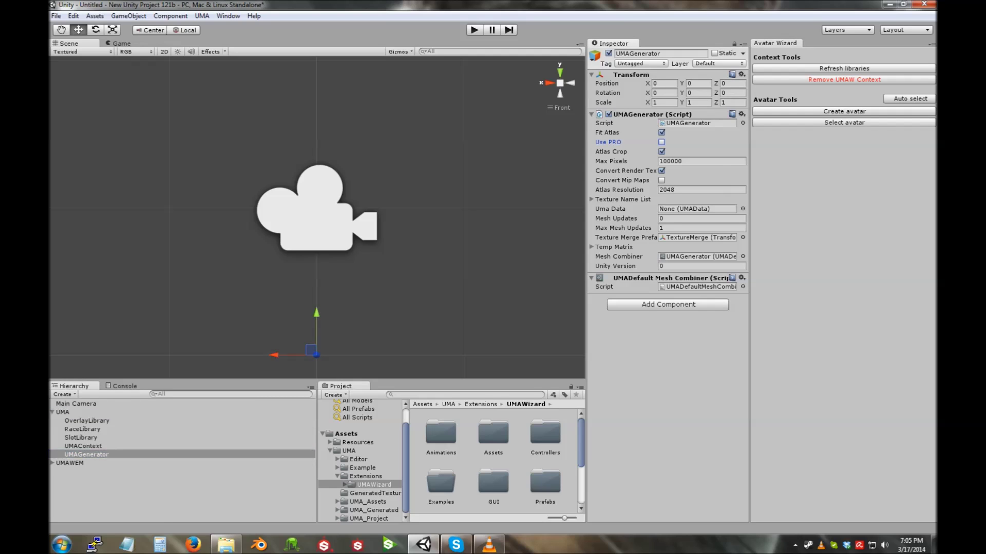
click(52, 412)
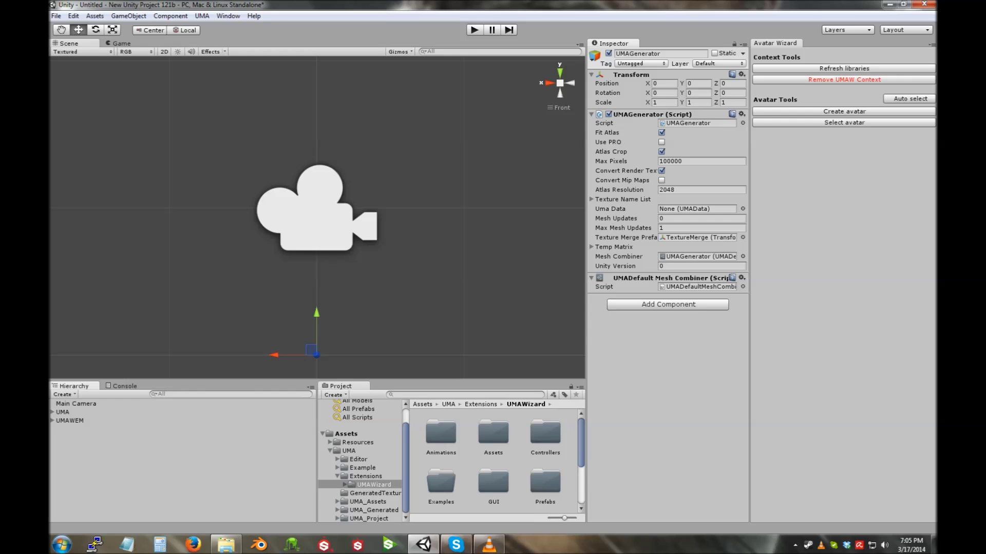
Start a new avatar named "troll" and base it on the existing Troll recipe.
click(843, 111)
click(868, 88)
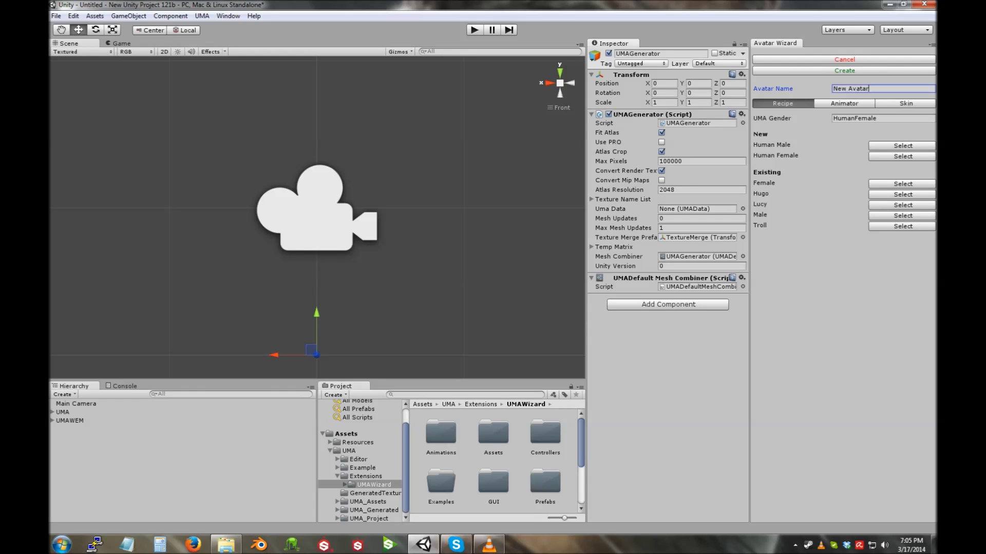
key(ctrl+a)
text(troll)
click(902, 146)
click(901, 156)
click(902, 227)
Try the Locomotion and TestAnimatorController options for the new avatar, then choose None as its animator controller.
click(844, 103)
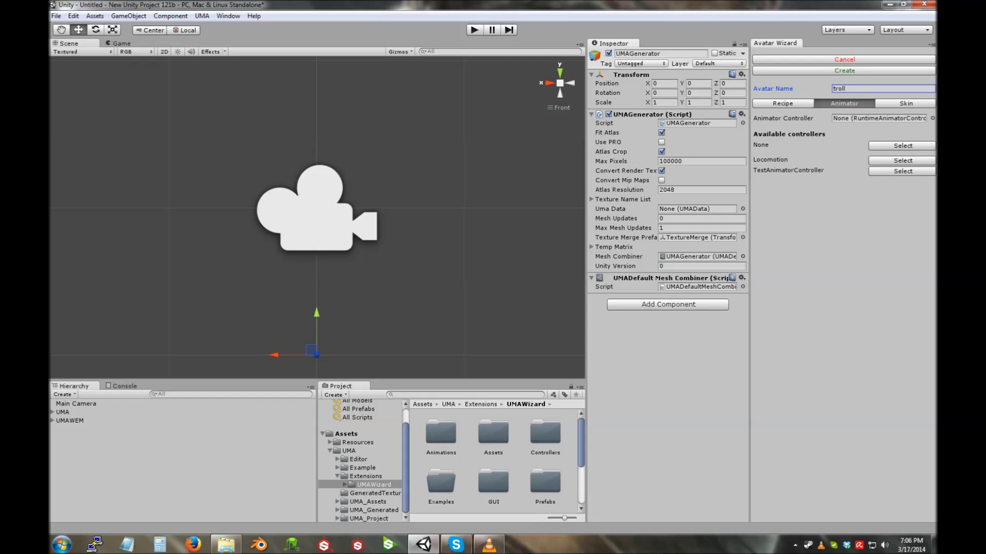
click(903, 160)
click(902, 171)
click(902, 145)
Check the new avatar's skin color without changing it, then create the avatar.
click(905, 103)
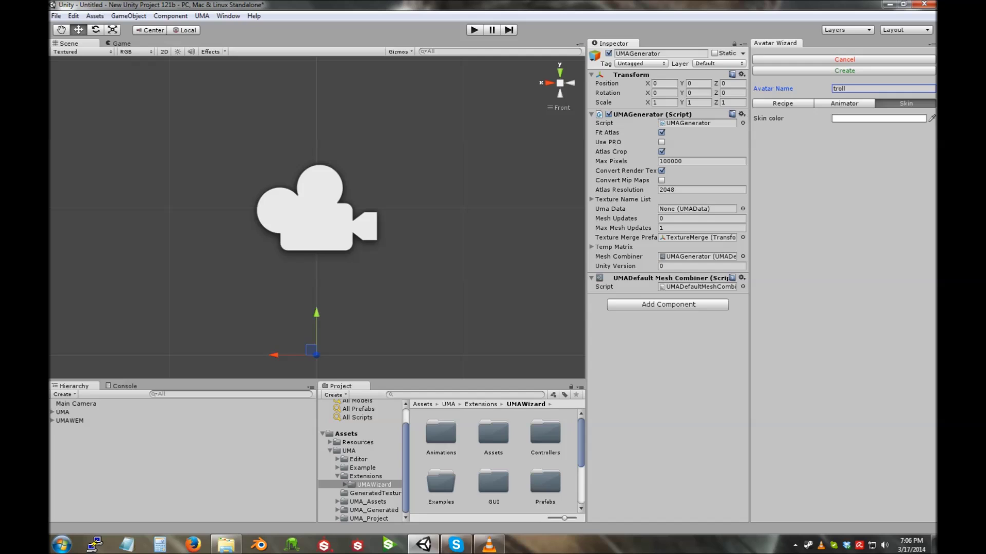
click(879, 119)
click(150, 4)
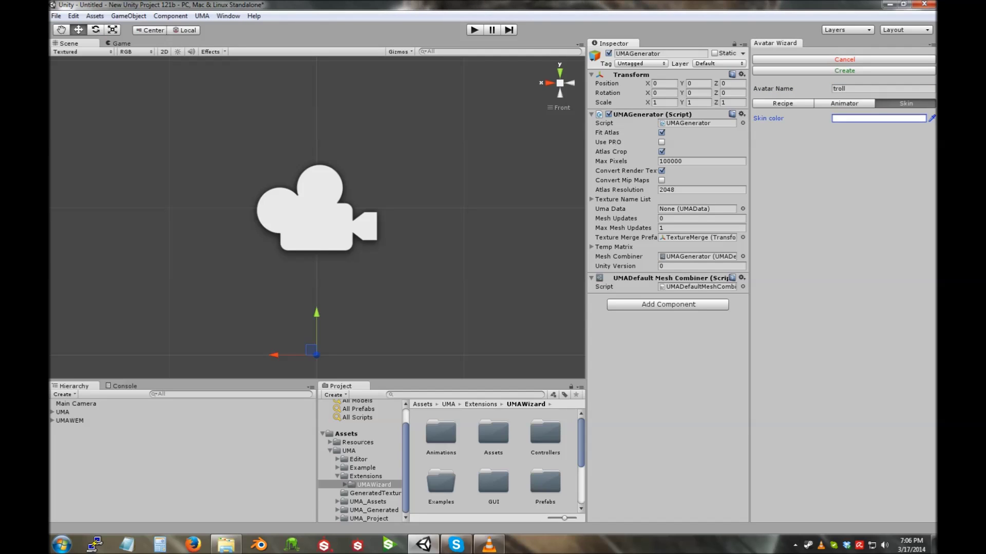
click(783, 103)
click(843, 71)
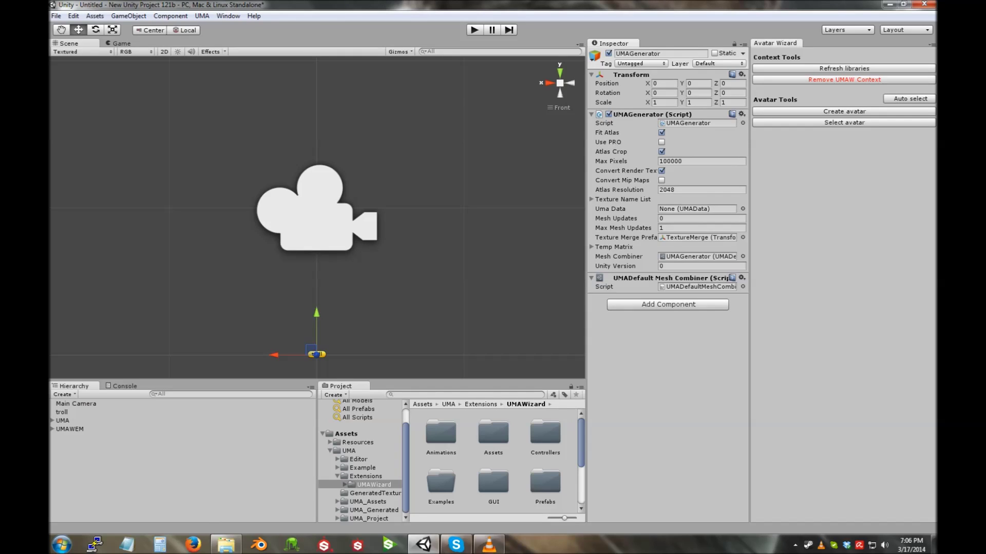
Examine the troll object's UMADynamic Avatar settings, its shape in the scene and the list of gizmo display options.
click(62, 412)
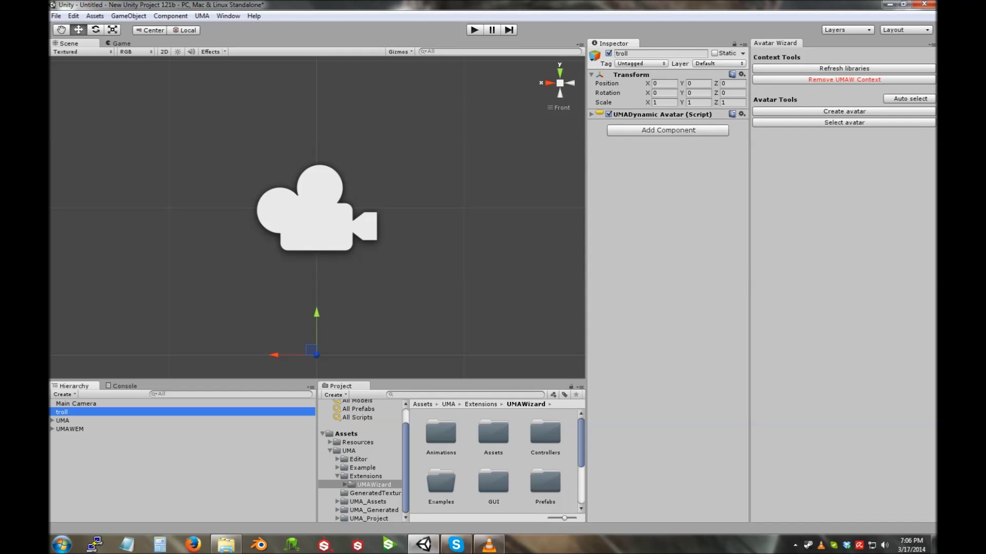
click(662, 114)
right_drag(308, 205, 380, 245)
scroll(380, 246, down, 5)
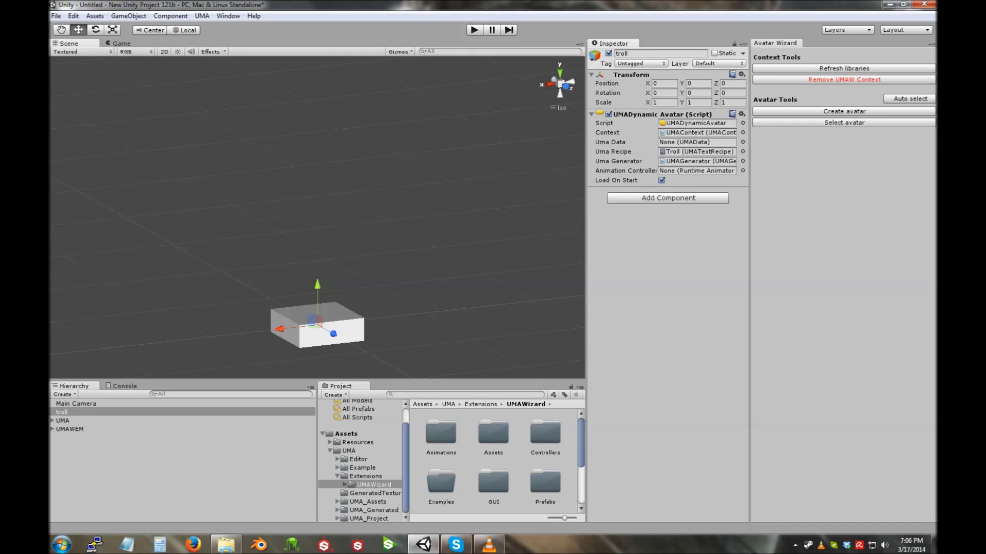
click(400, 52)
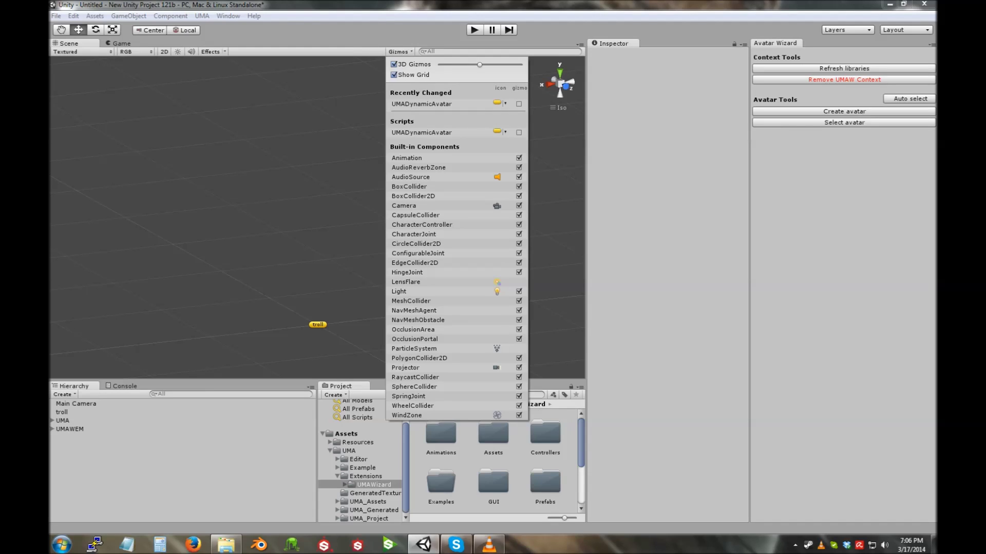
key(Escape)
Select the troll object and turn on Auto select so the avatar loads for editing.
click(61, 412)
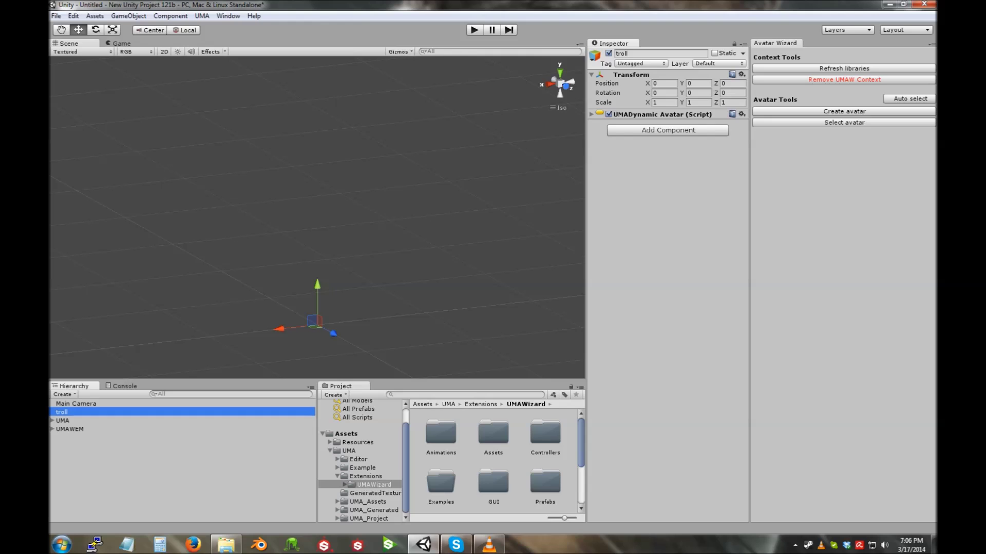
click(910, 98)
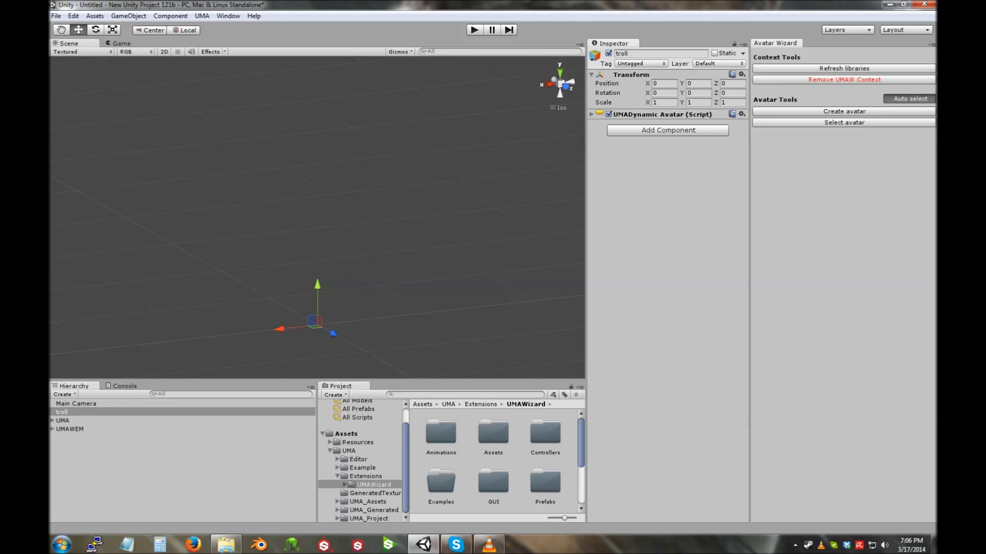
right_drag(317, 218, 352, 238)
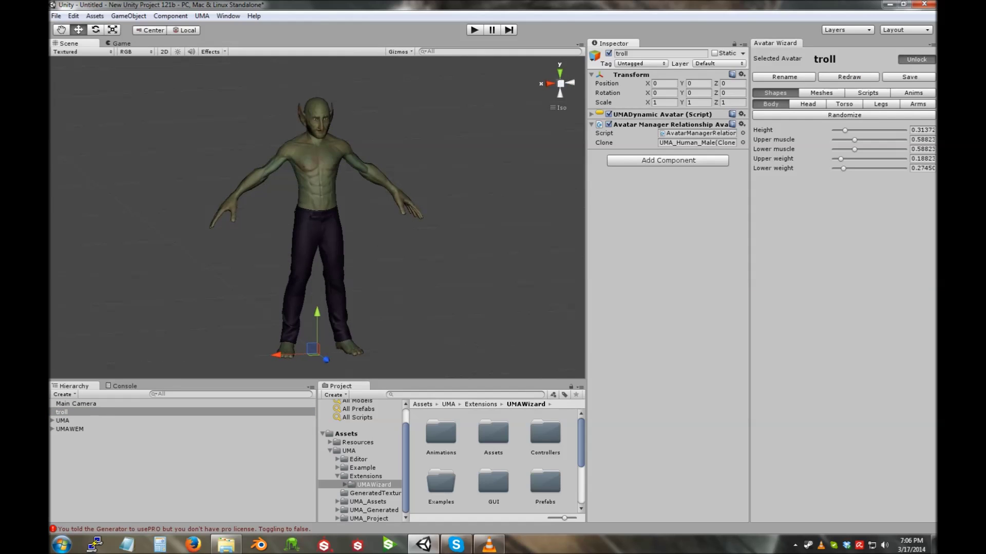
Unlock and deselect the troll avatar, then turn Auto select off.
click(915, 59)
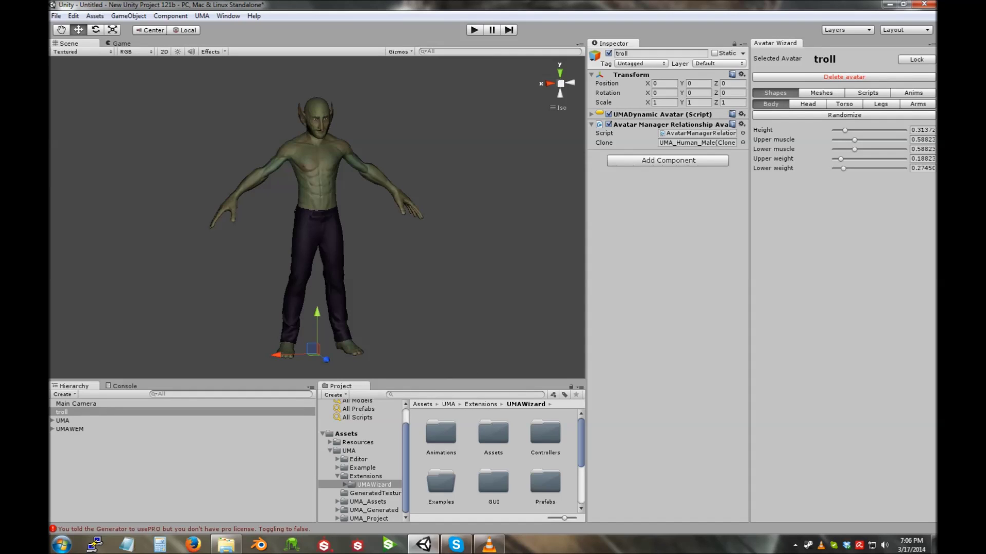
click(451, 205)
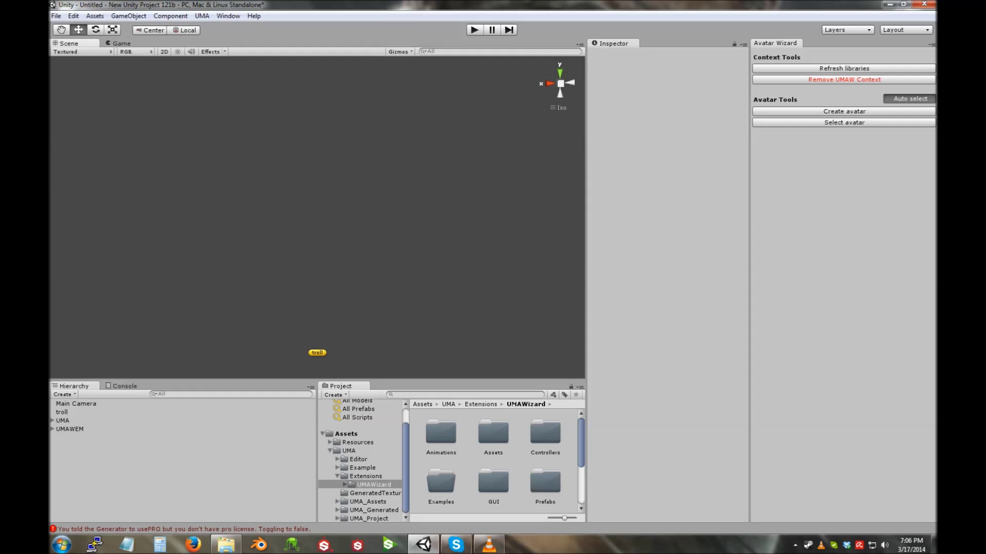
click(909, 99)
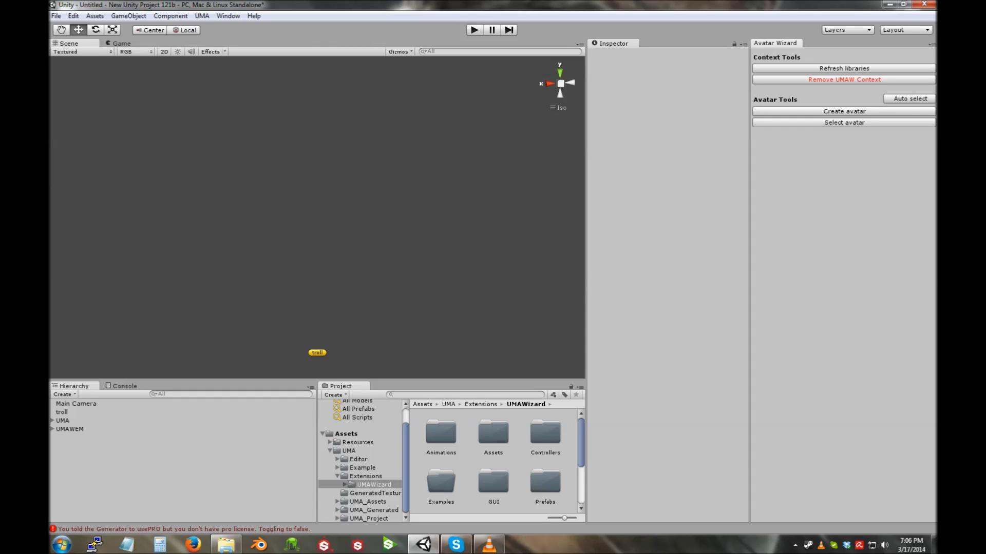
Select the troll in the scene and compare the view with its UMADynamic Avatar component expanded and collapsed.
click(317, 353)
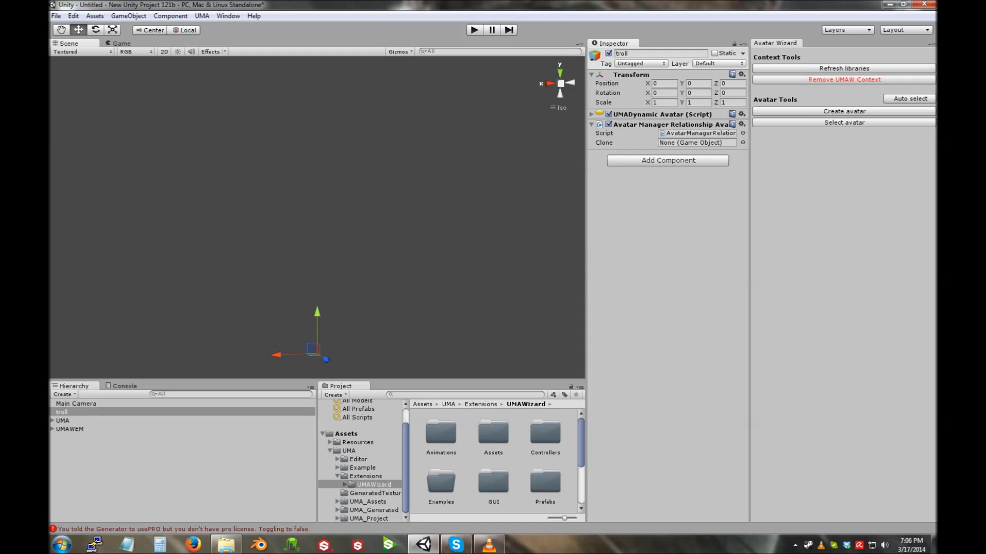
click(591, 114)
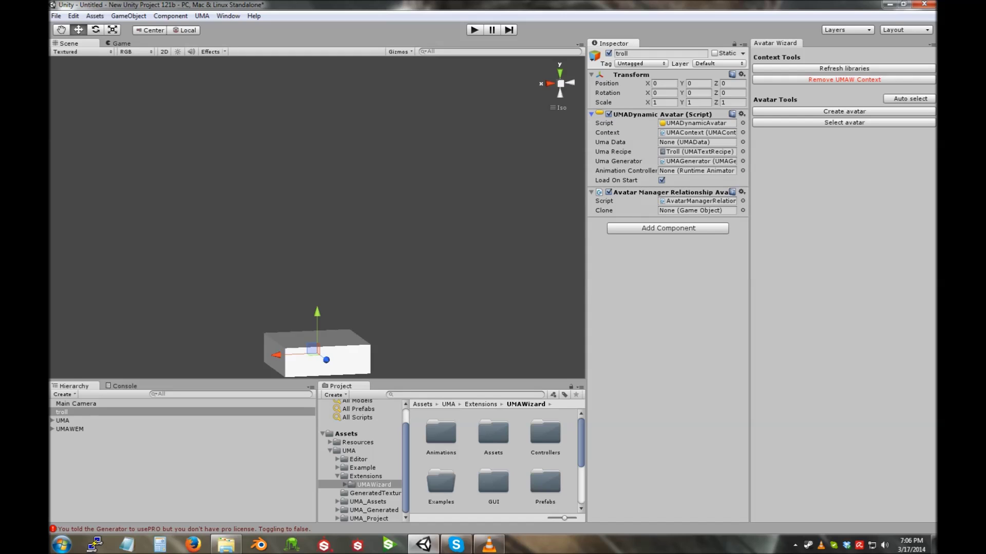
click(591, 115)
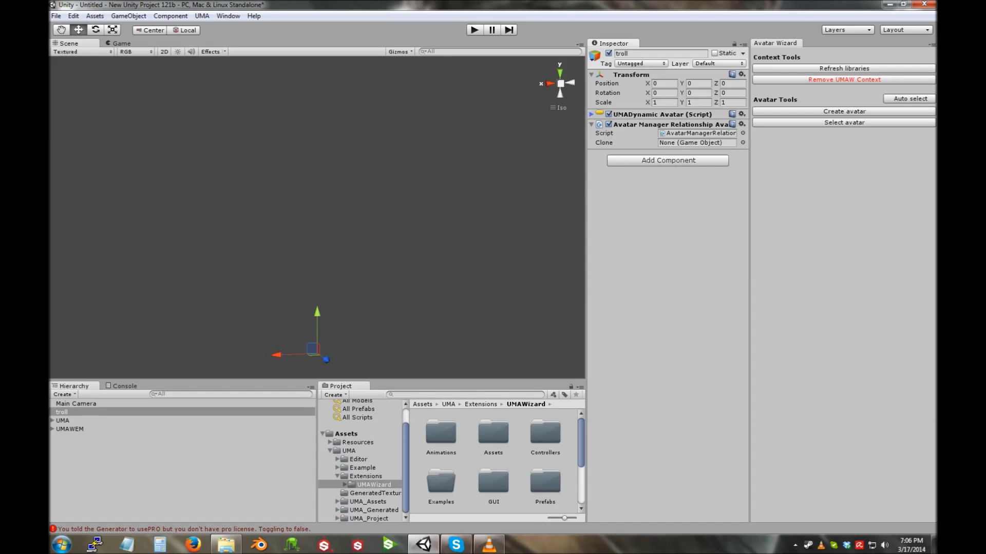
click(591, 115)
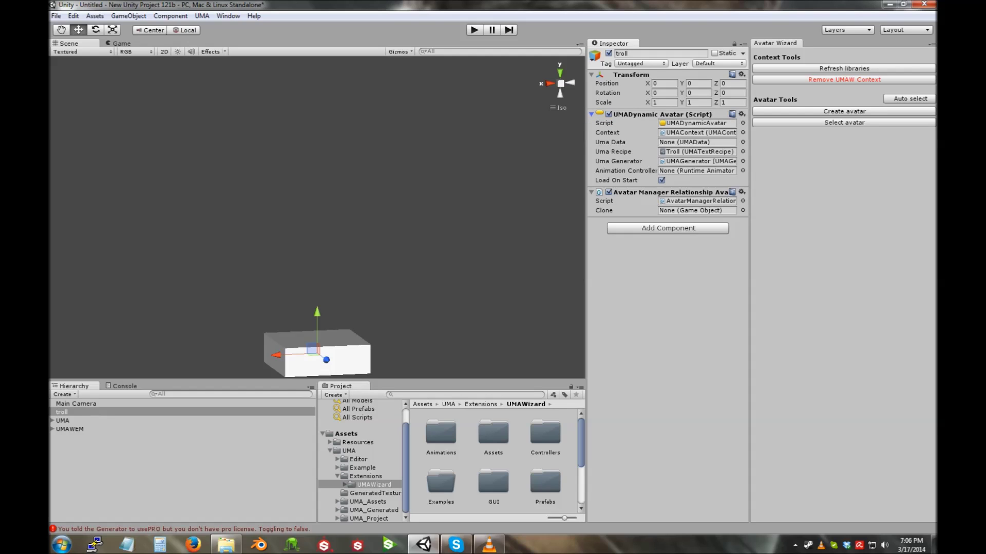
click(591, 115)
Load the selected troll avatar into the Avatar Wizard for editing with Select avatar.
click(843, 122)
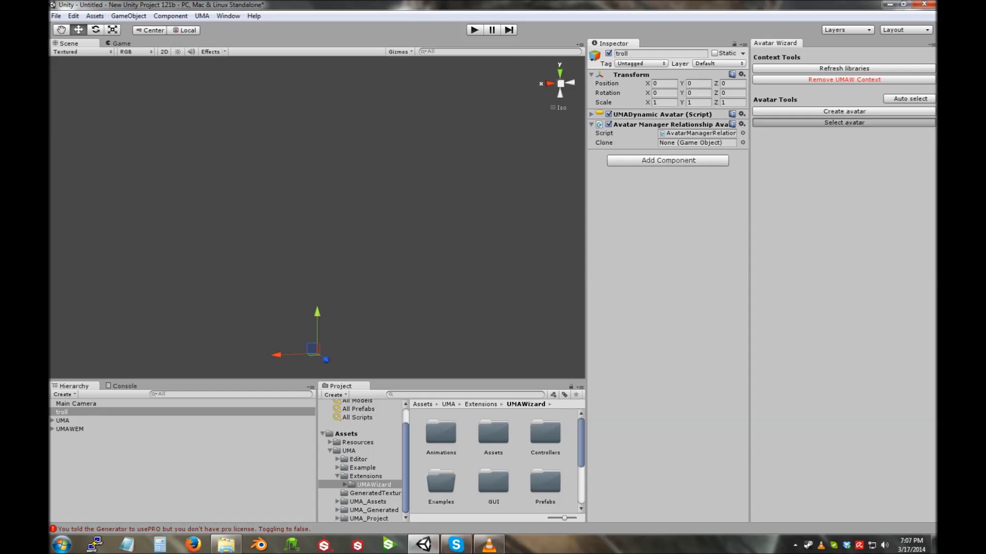
click(902, 92)
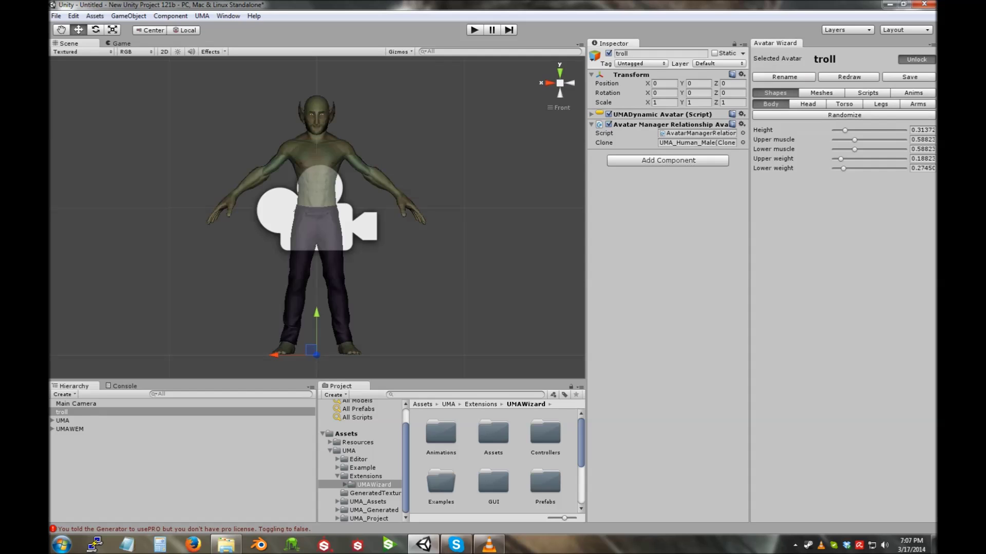
right_drag(317, 205, 368, 216)
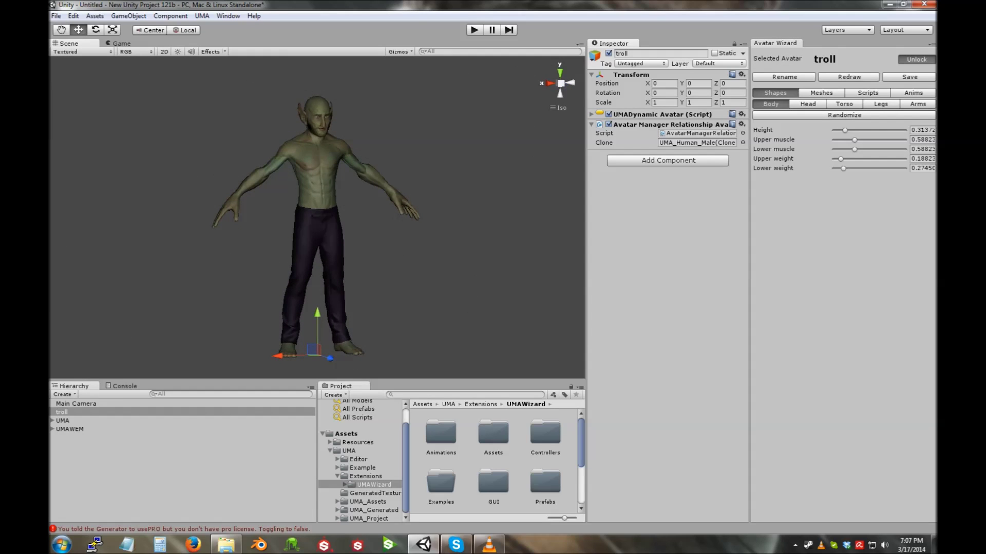
scroll(368, 216, up, 1)
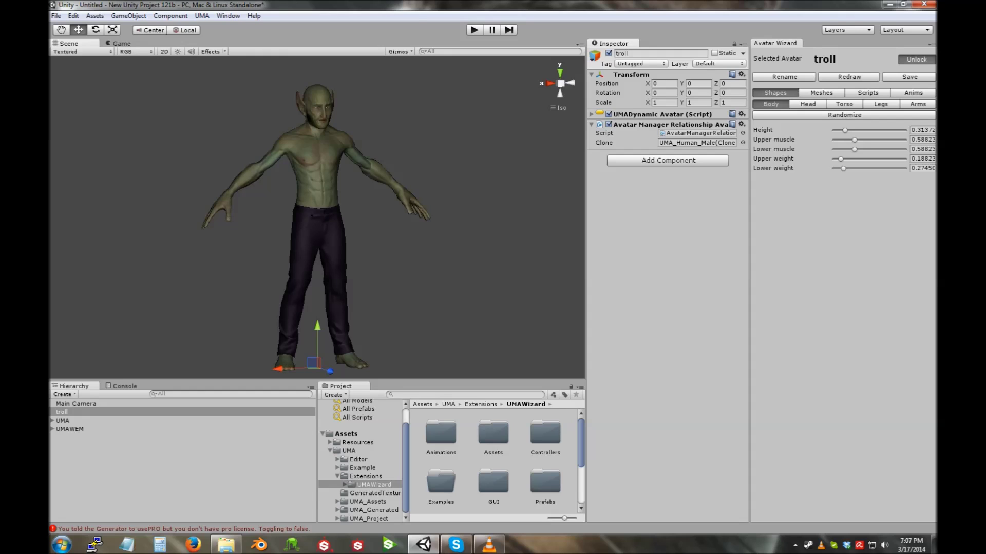
Check the generator settings, including Use PRO, on UMAGenerator and on UMAGeneratorEditorVersion inside UMAWEM.
click(53, 421)
click(86, 463)
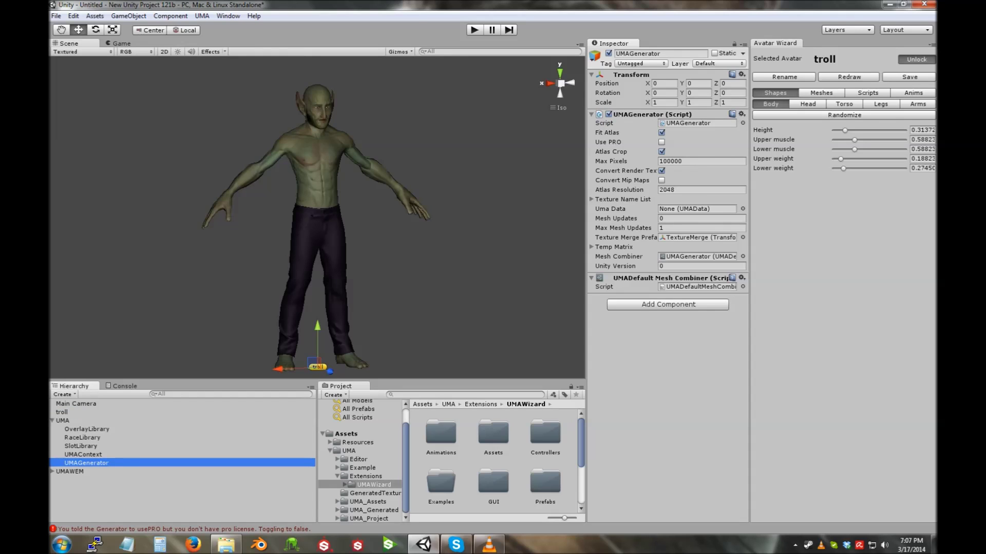
click(52, 420)
click(52, 429)
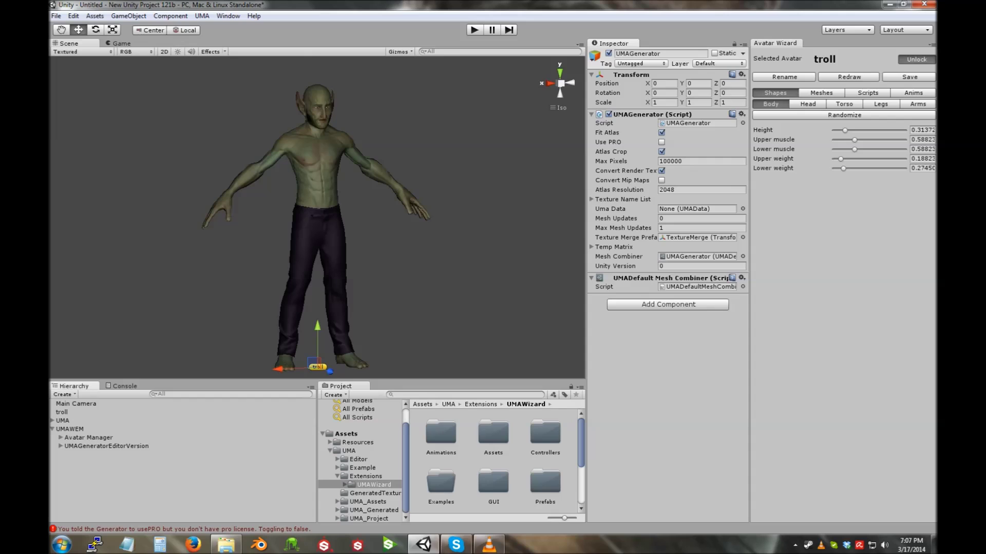
click(106, 446)
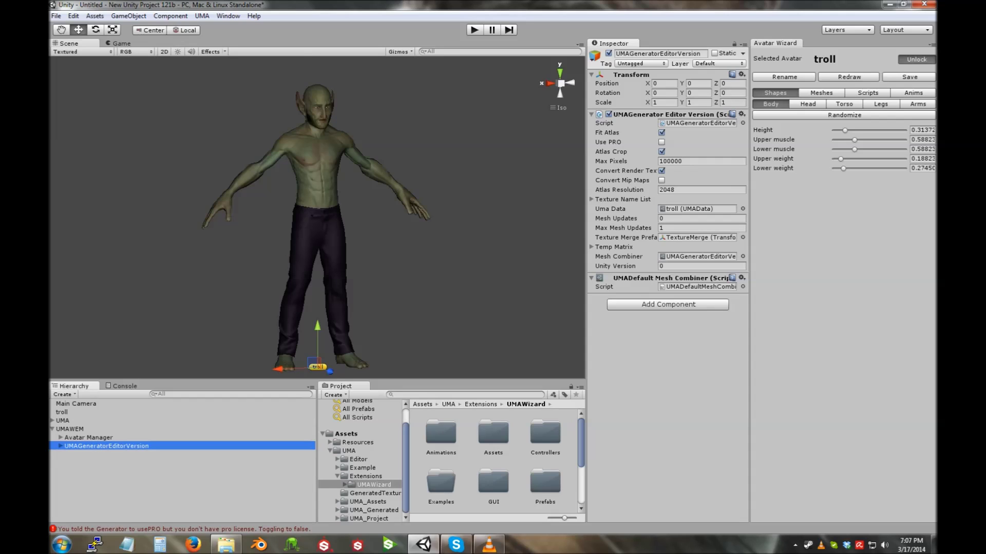
click(52, 429)
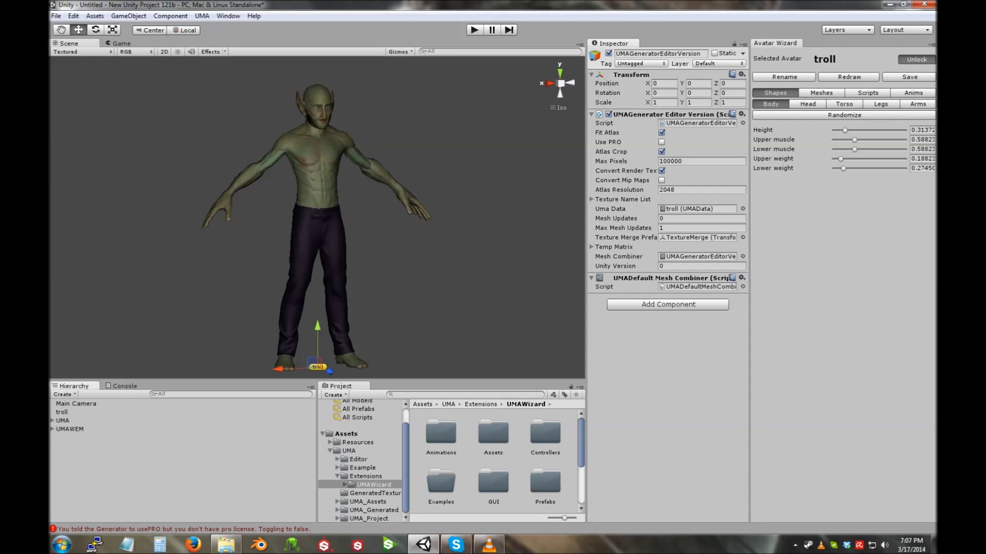
Review the troll's shape settings for the head, torso, legs and arms, then return to the body settings.
click(807, 104)
click(843, 104)
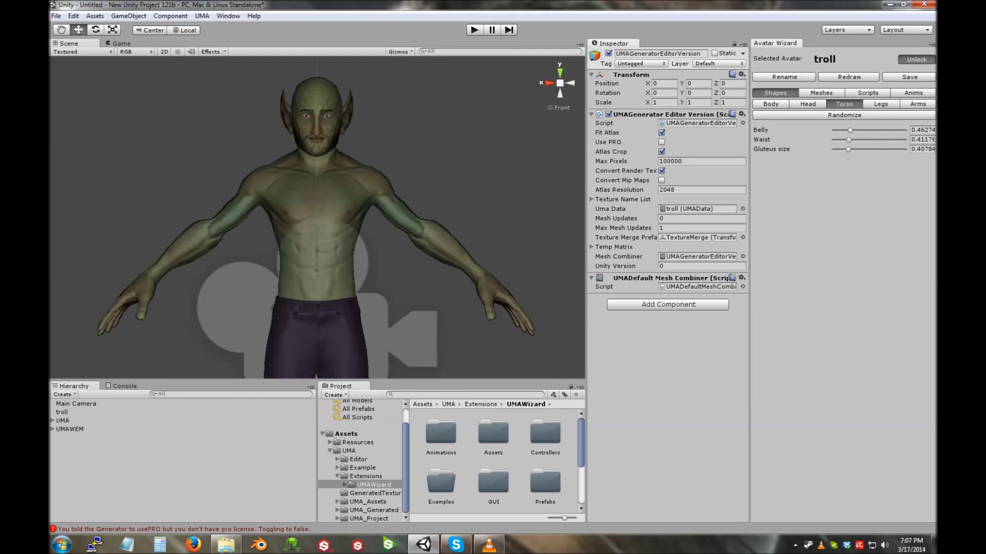
click(880, 104)
click(917, 104)
click(917, 103)
click(771, 104)
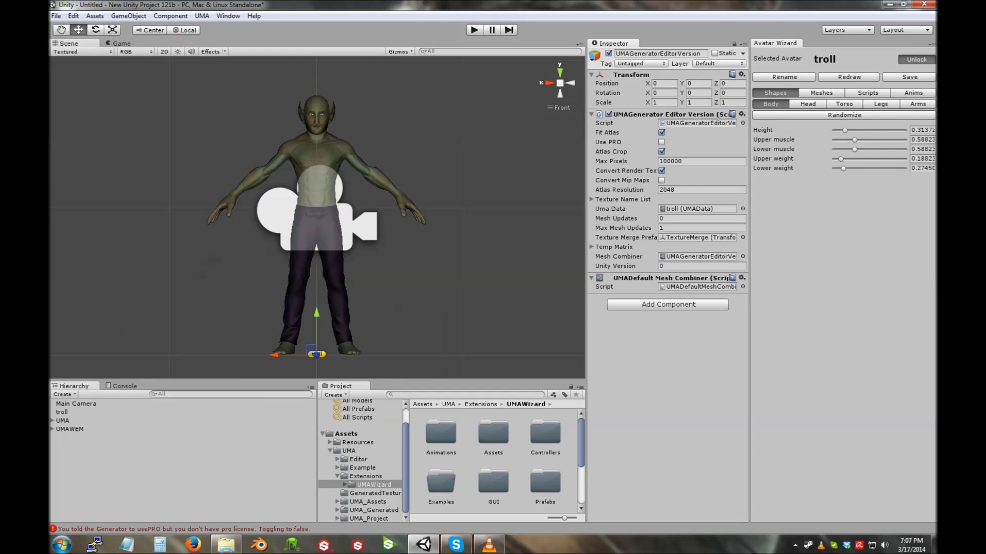
Review the troll's mesh slots by body part, including the MaleEyes overlays and the overlays available to add.
click(821, 93)
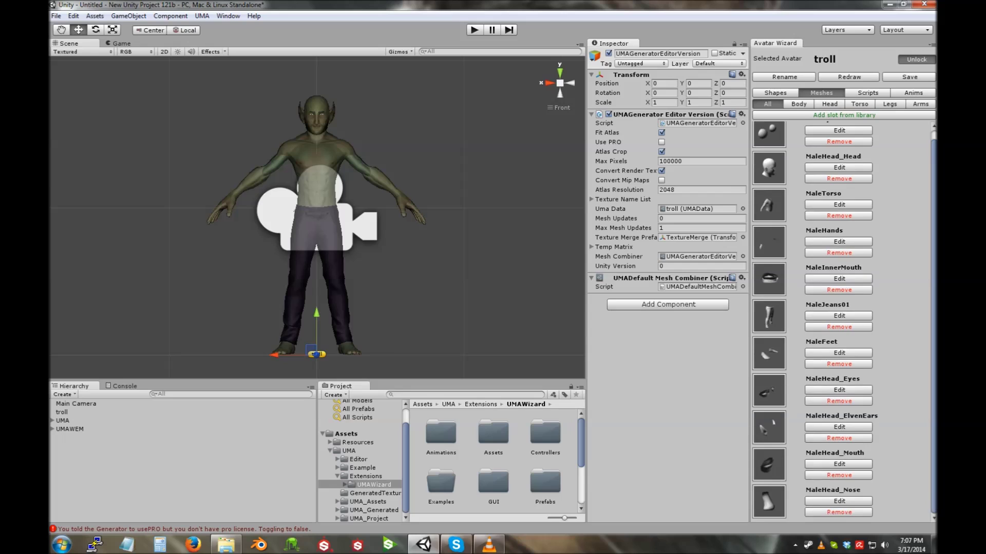
scroll(843, 320, up, 1)
click(838, 140)
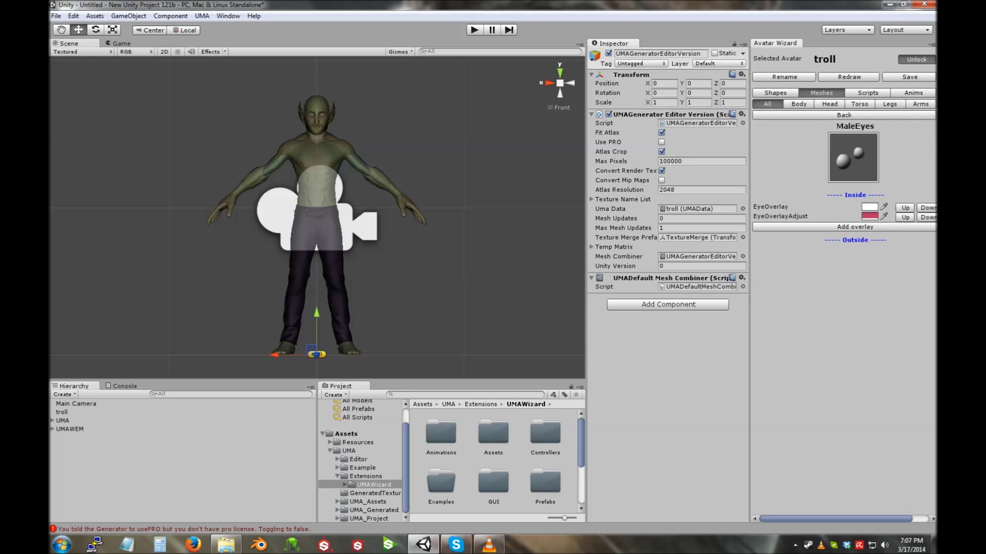
click(843, 226)
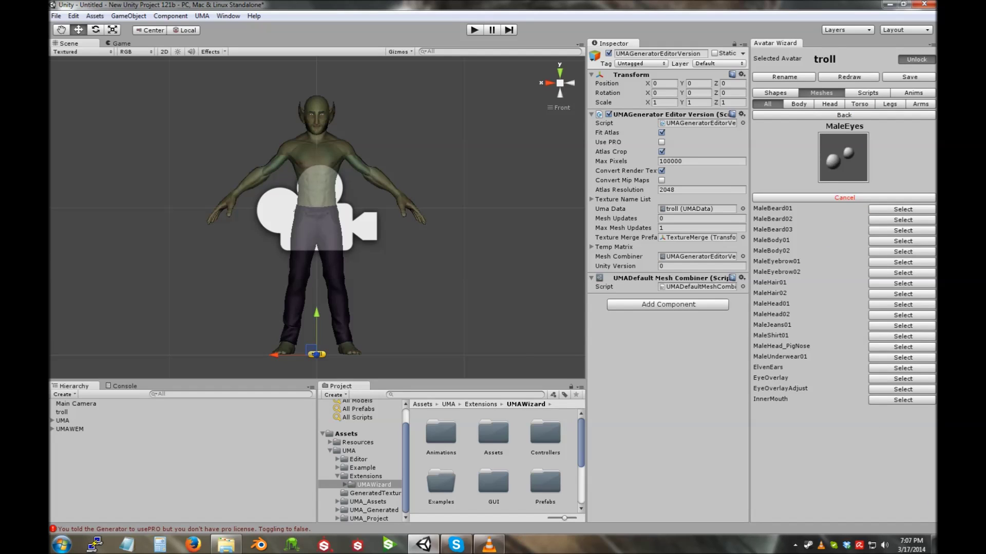
click(843, 198)
click(843, 115)
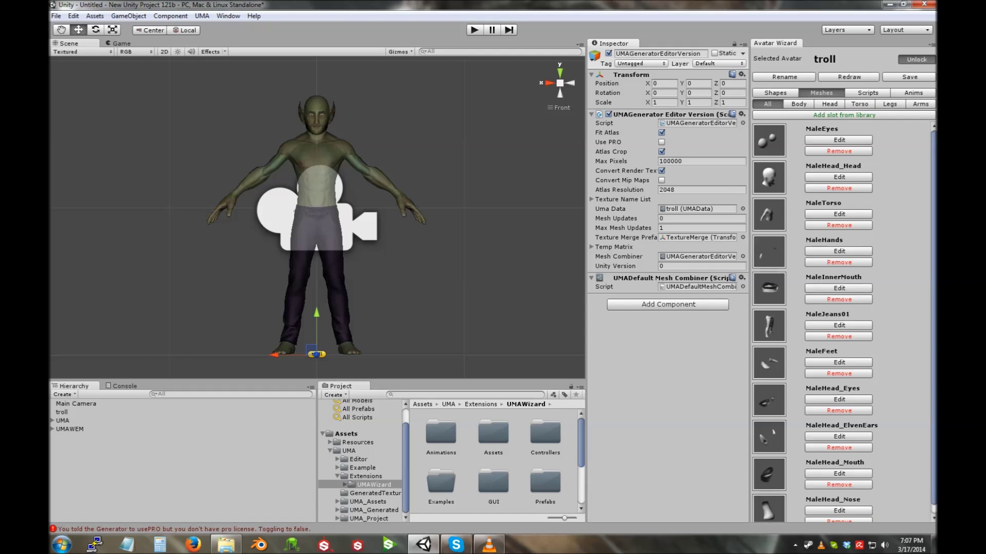
click(829, 103)
click(859, 104)
click(767, 103)
Select the troll in the scene and check which Gameplay scripts can be added to it, without adding one.
click(867, 93)
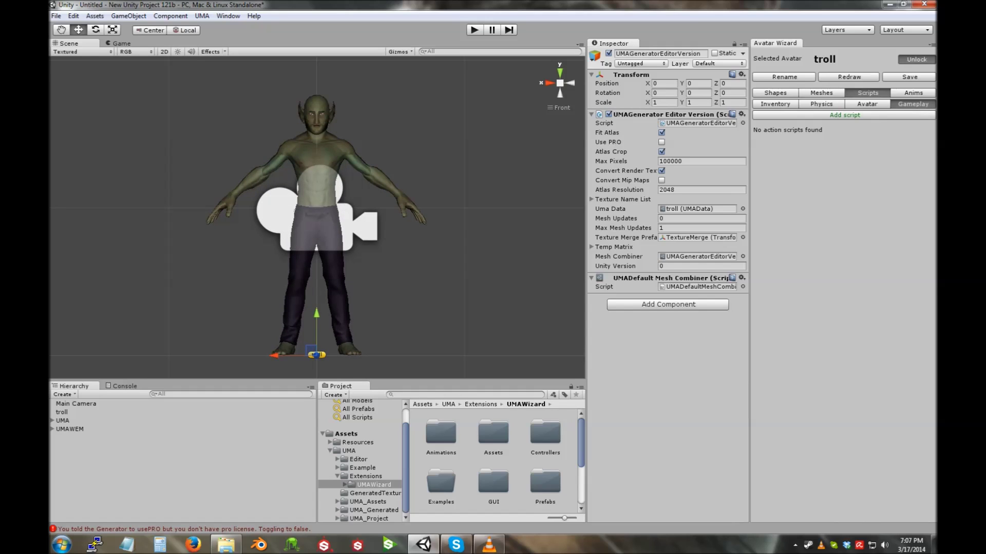
click(62, 412)
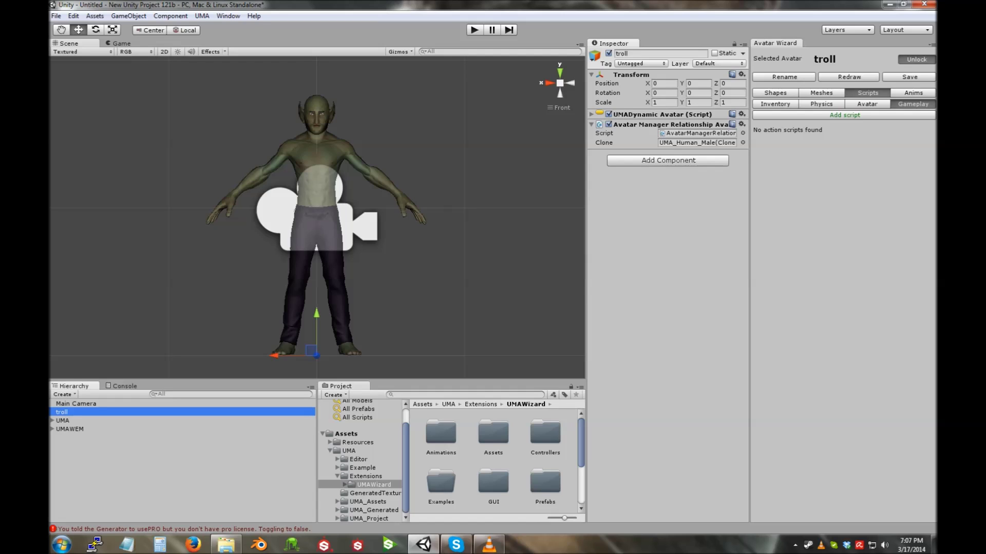
click(845, 115)
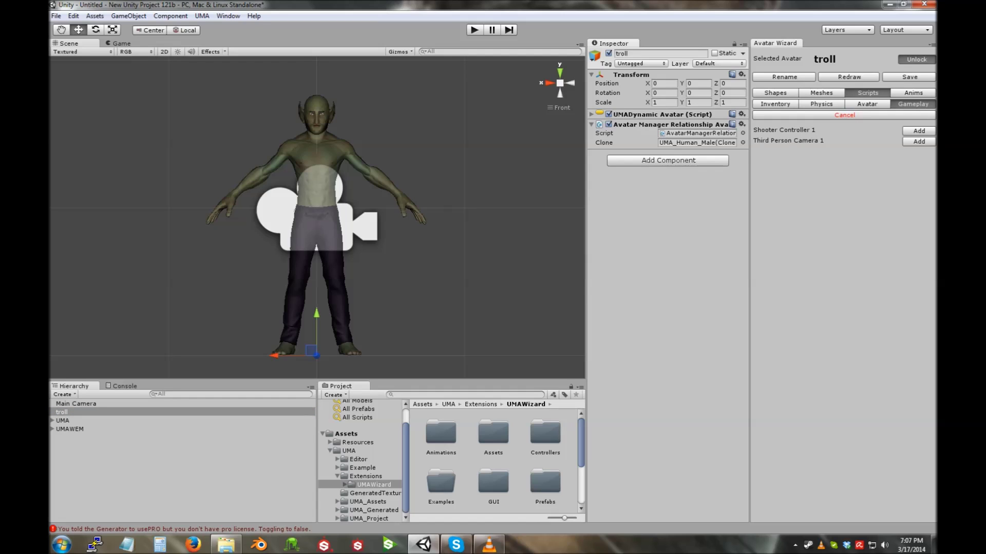
click(844, 115)
Add the Item Manager inventory script to the troll and open its settings in the Avatar Wizard.
click(774, 103)
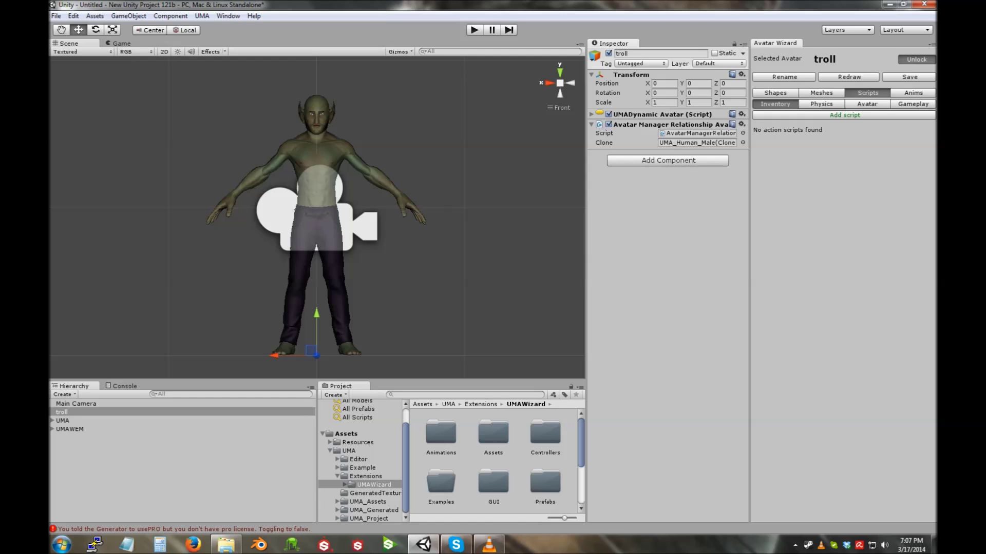
click(844, 115)
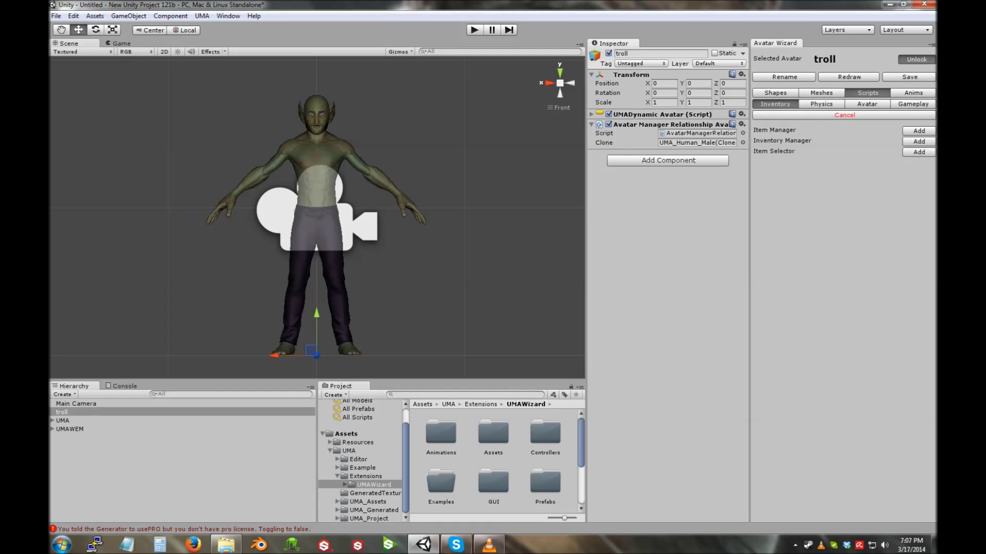
click(918, 131)
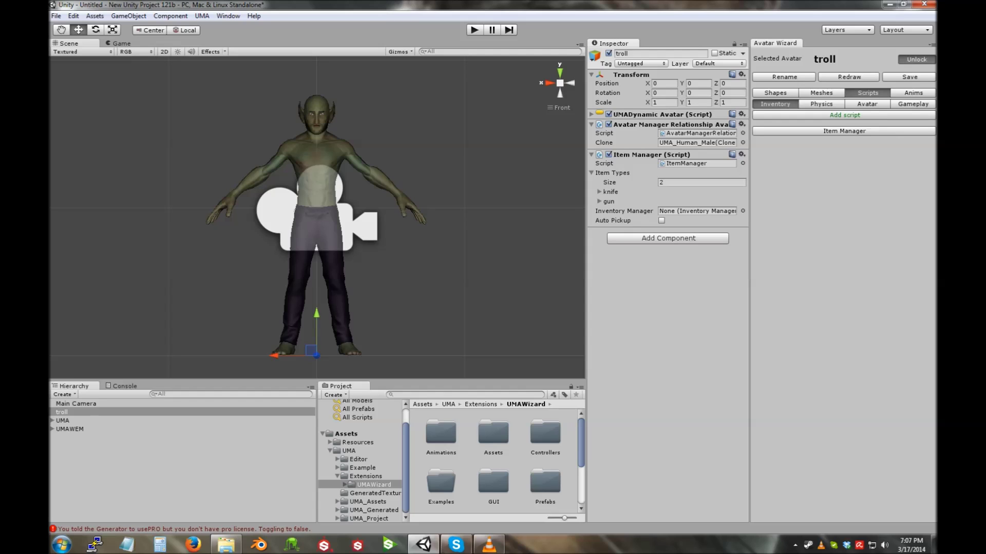
click(843, 130)
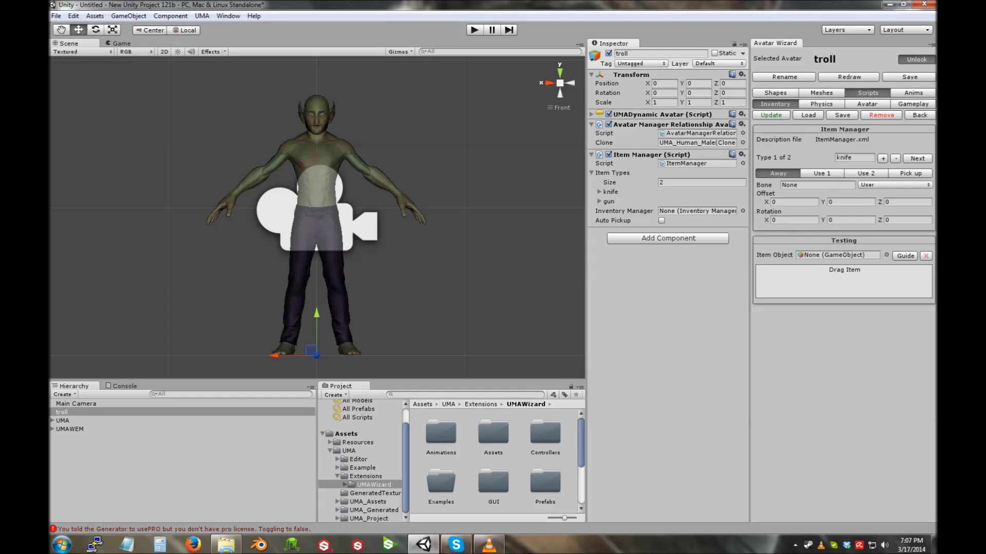
Compare the bone, offset and rotation settings of the knife item type across its Away, Use 1 and Use 2 states.
click(866, 173)
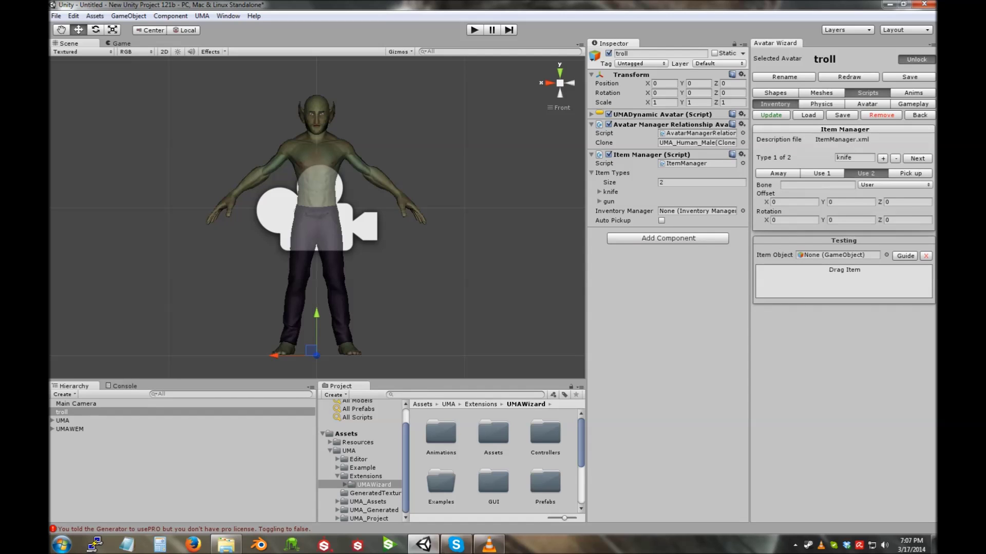
click(822, 174)
click(778, 174)
click(822, 173)
click(778, 173)
click(822, 174)
click(778, 173)
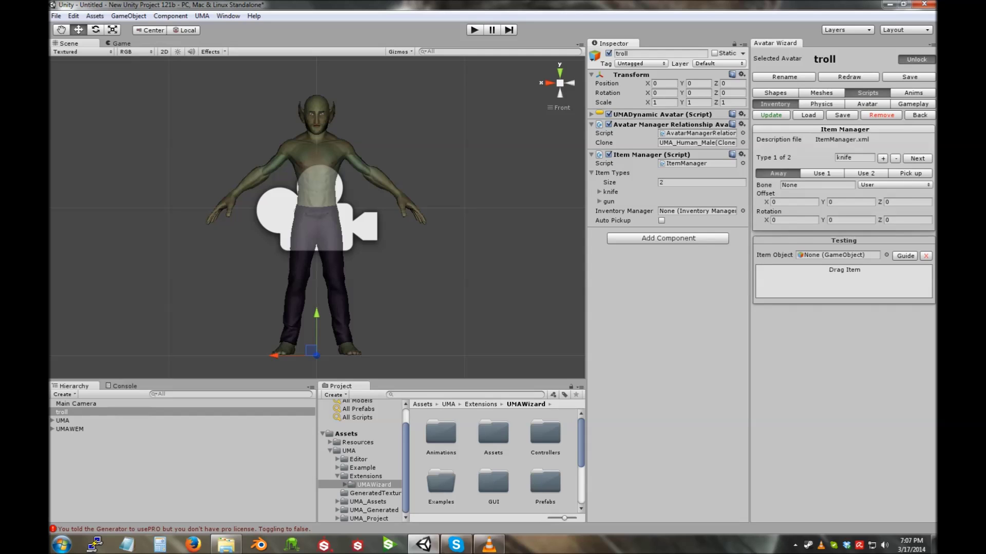
click(855, 158)
click(822, 173)
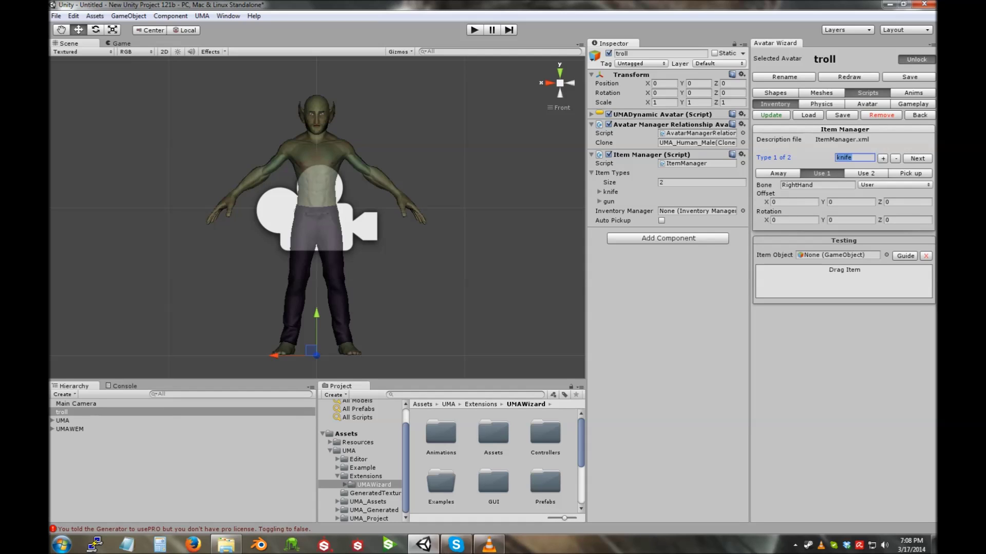
click(777, 174)
Switch the Item Manager to the second item type and examine its name, offset, and Away and Use 1 states.
click(916, 159)
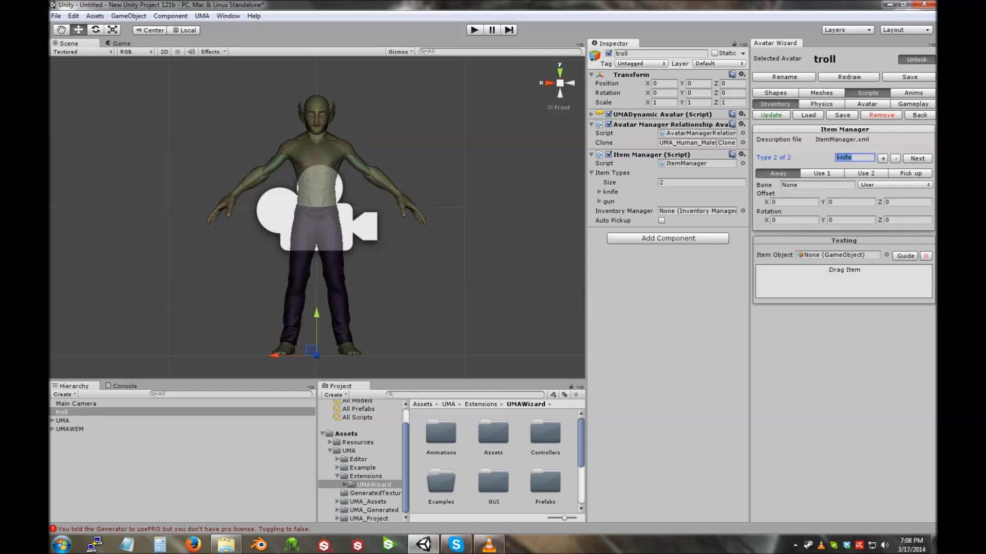
click(852, 158)
click(793, 203)
click(793, 202)
click(854, 158)
click(821, 174)
click(778, 174)
click(821, 173)
click(777, 173)
Load the Troll_Sword_Gun.xml parameters into the Item Manager and check the position values and item types.
click(599, 191)
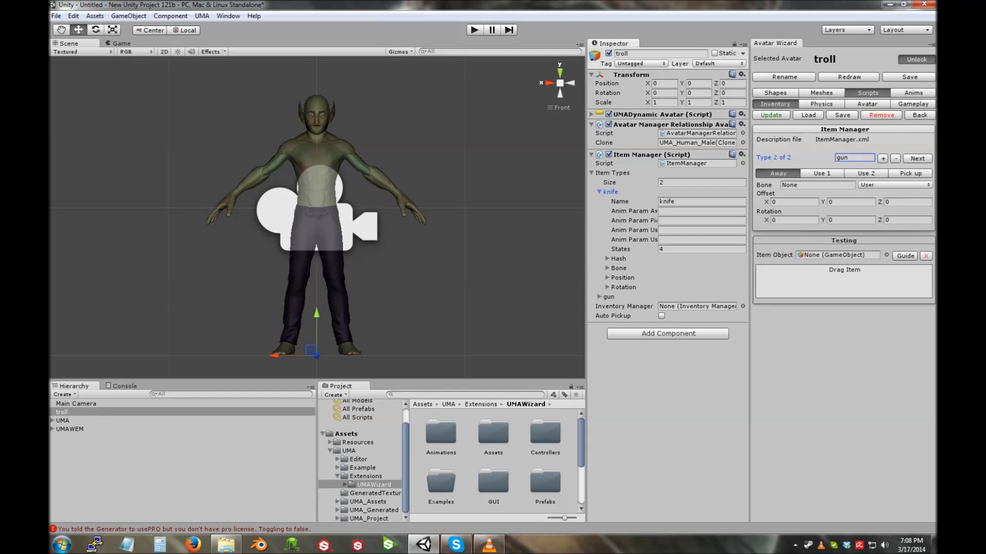
click(607, 277)
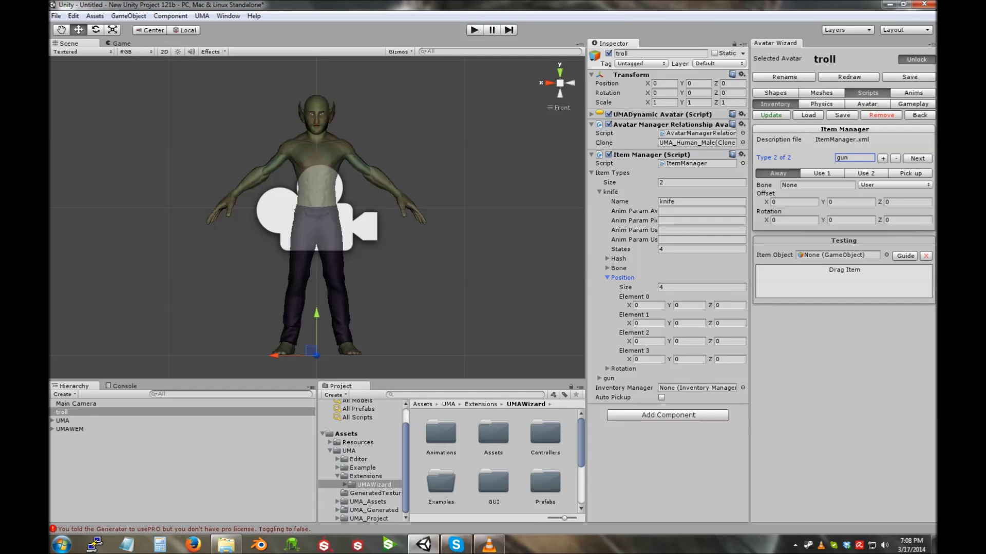
click(808, 115)
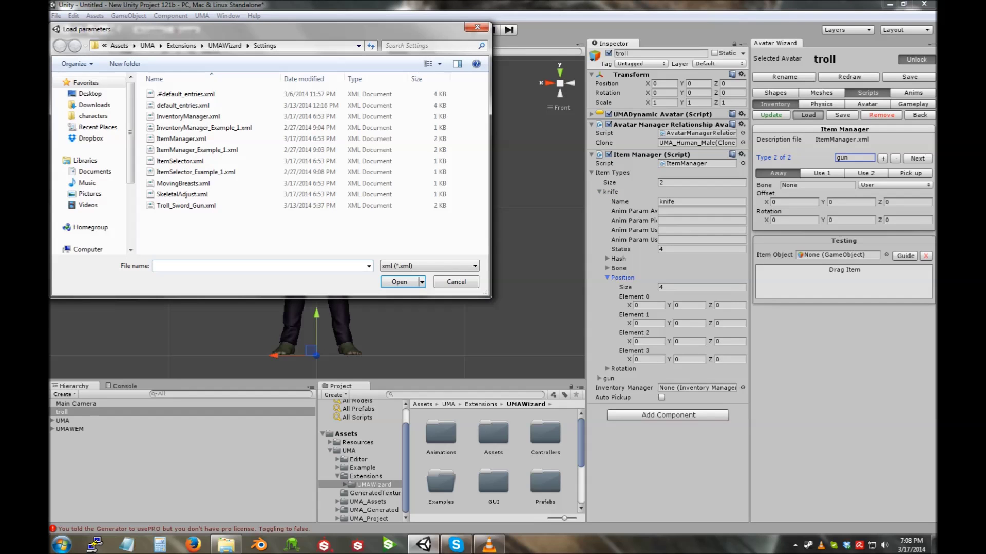
click(186, 206)
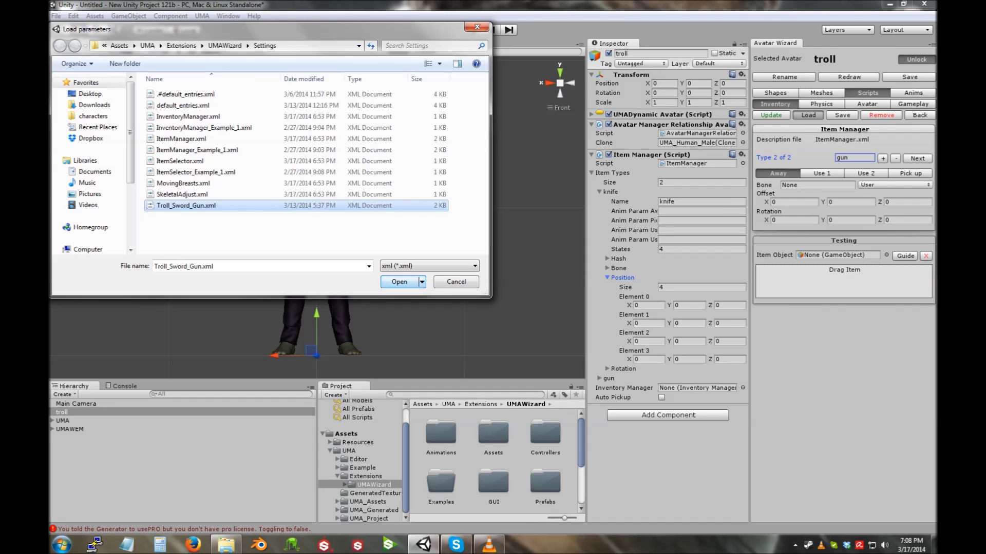
key(Return)
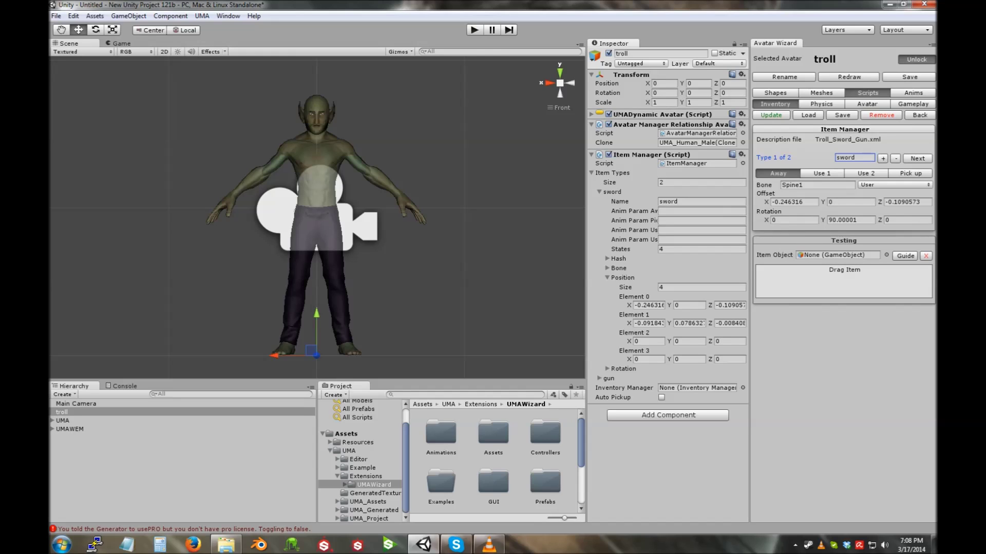
click(600, 192)
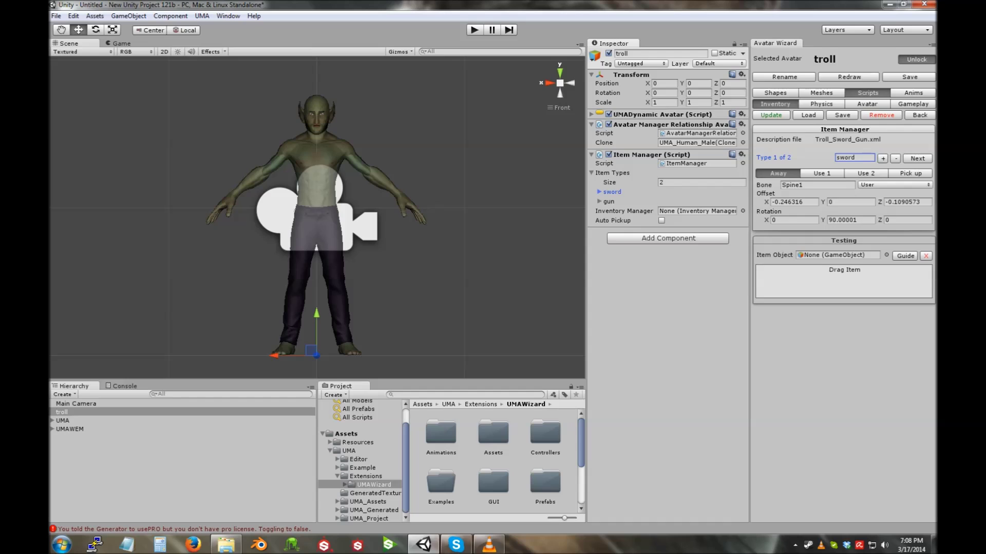
click(916, 159)
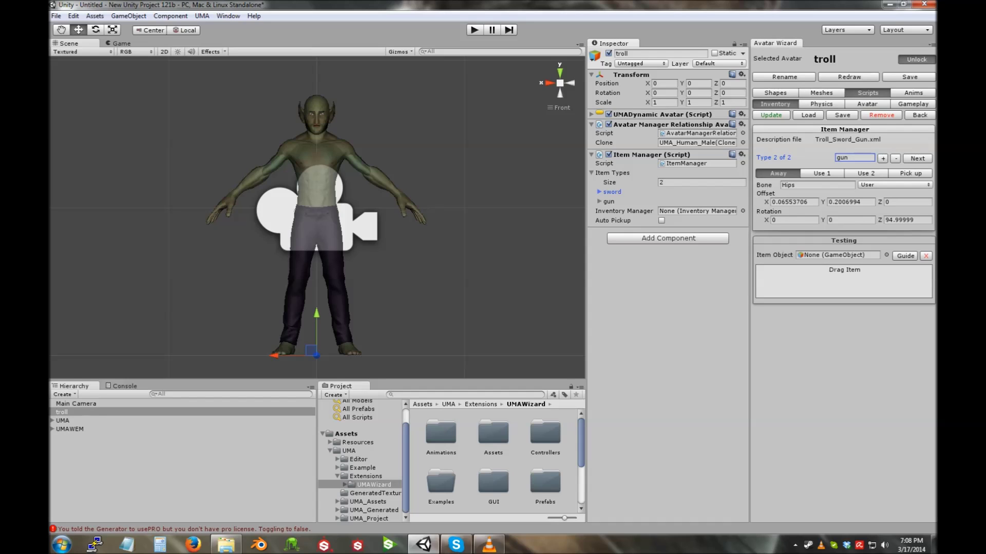
Open the accessories folder inside UMAWizard's Assets folder and read its attributions file.
click(345, 485)
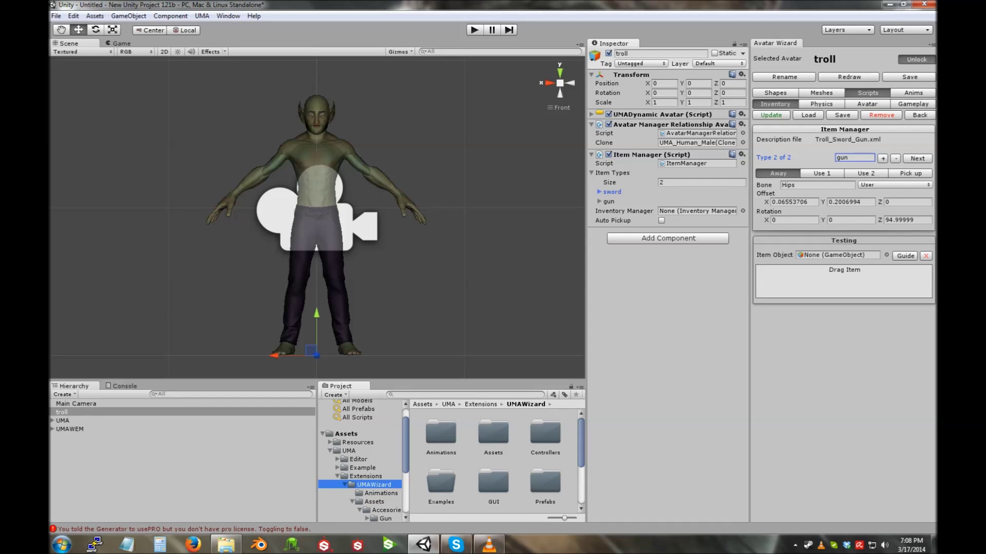
click(374, 502)
double_click(434, 434)
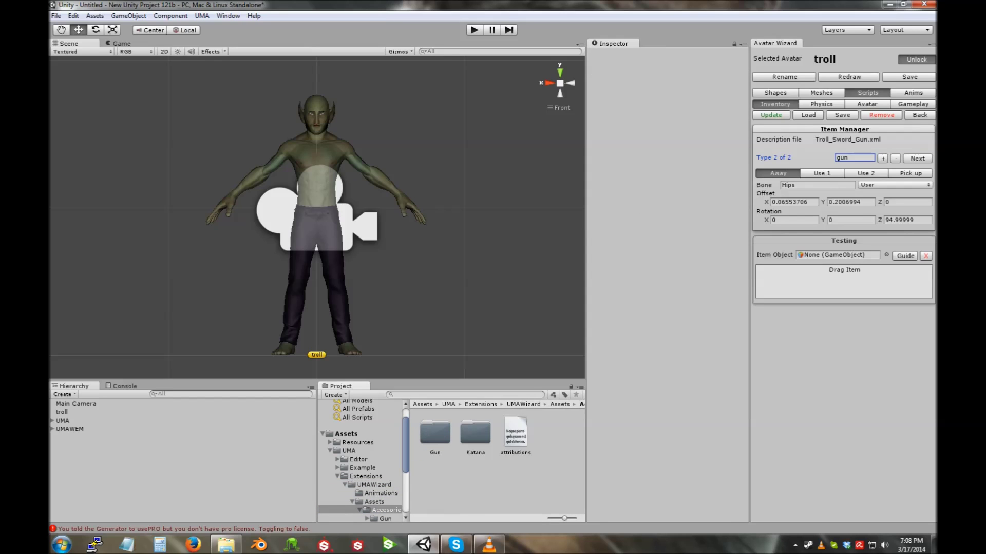
click(515, 434)
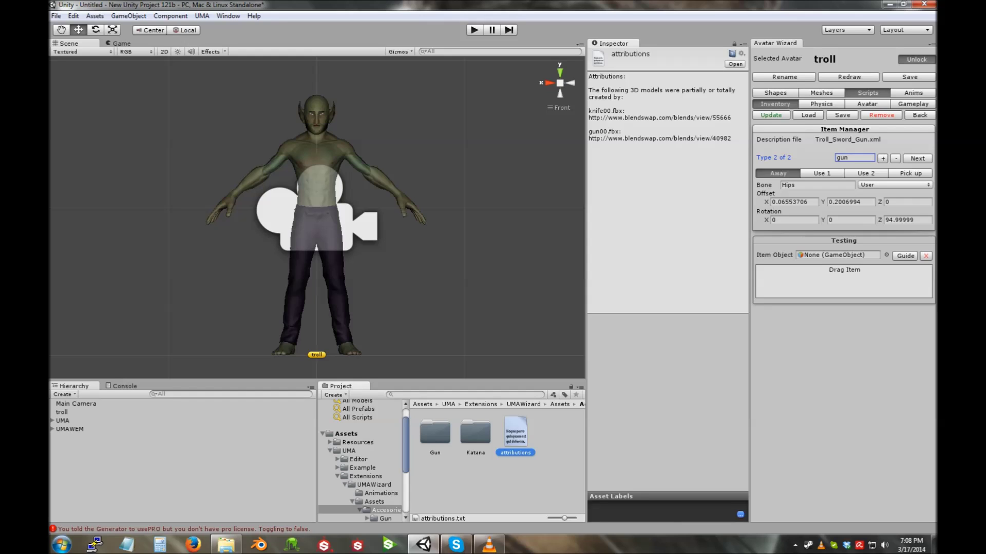
Inspect the gun00 model and prefab in the Gun folder, then add the prefab to the scene.
mouse_move(405, 445)
mouse_down()
mouse_move(406, 473)
mouse_move(406, 462)
mouse_up()
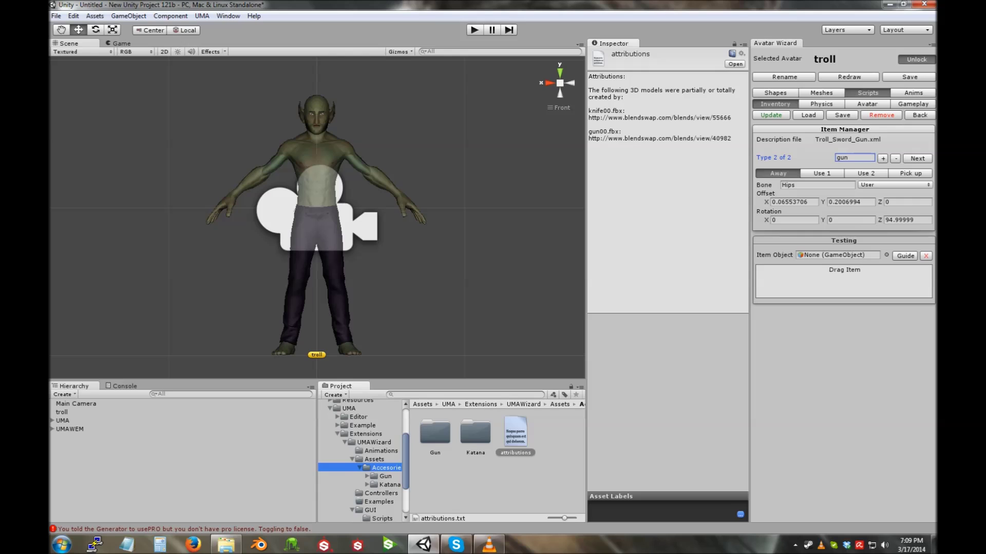
double_click(434, 432)
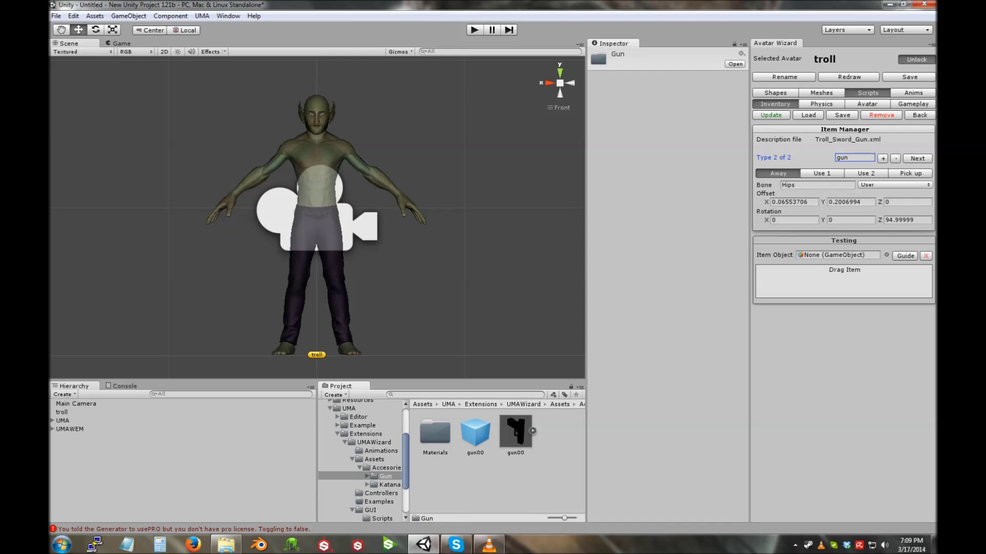
click(516, 433)
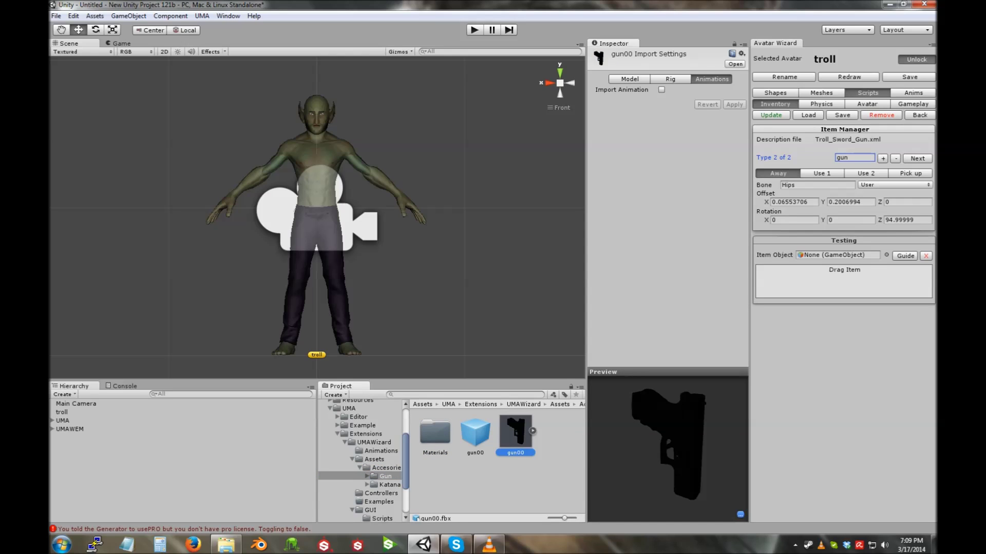
click(475, 433)
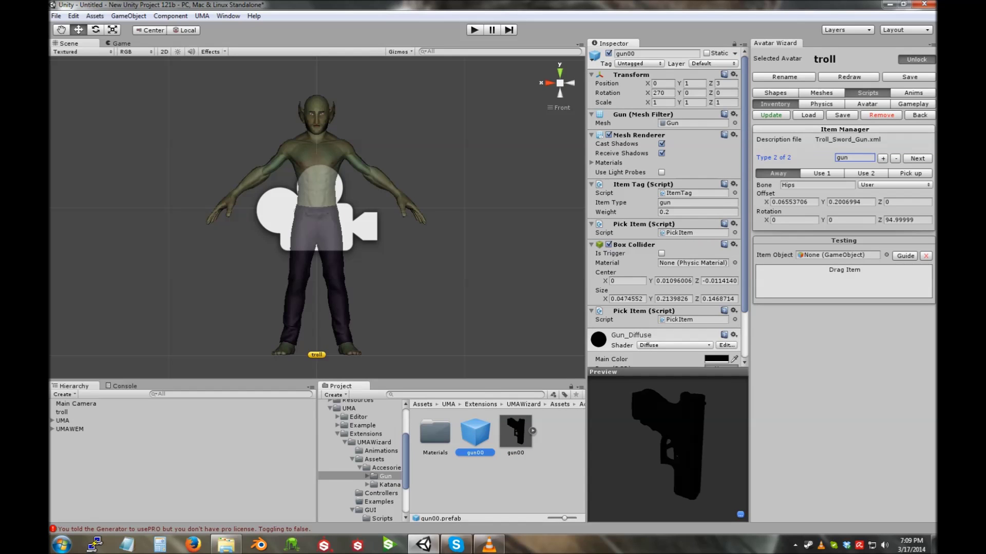
click(154, 462)
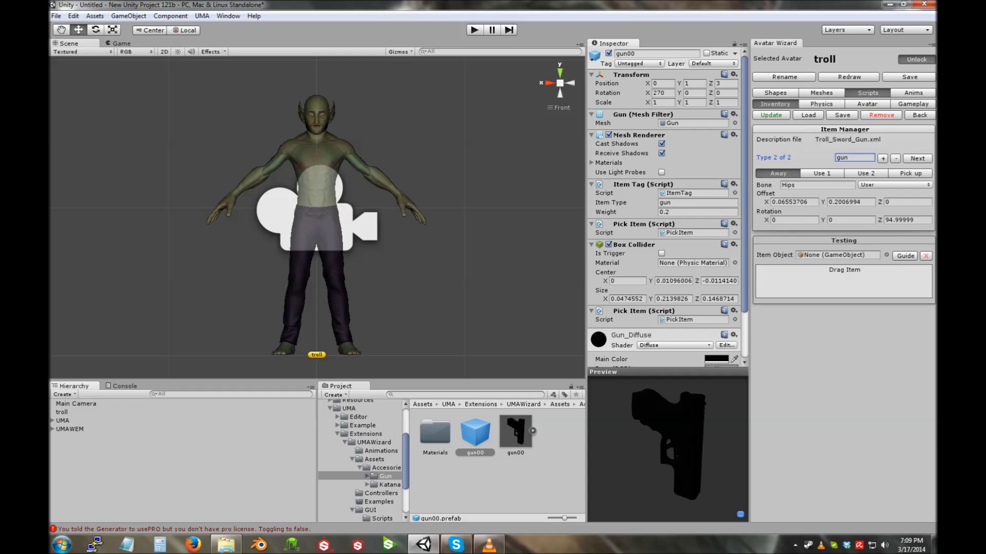
drag(475, 433, 154, 462)
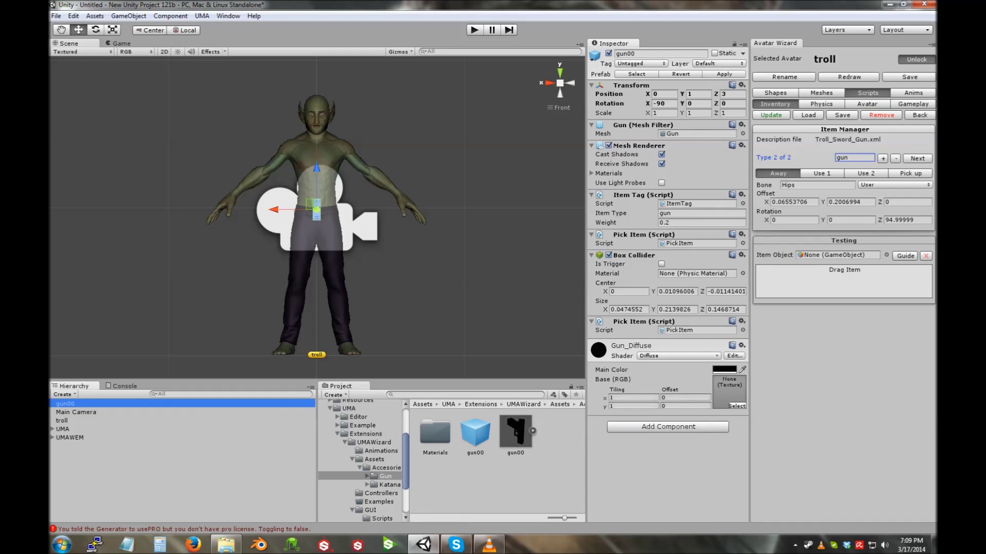
scroll(317, 218, down, 4)
right_drag(317, 218, 378, 228)
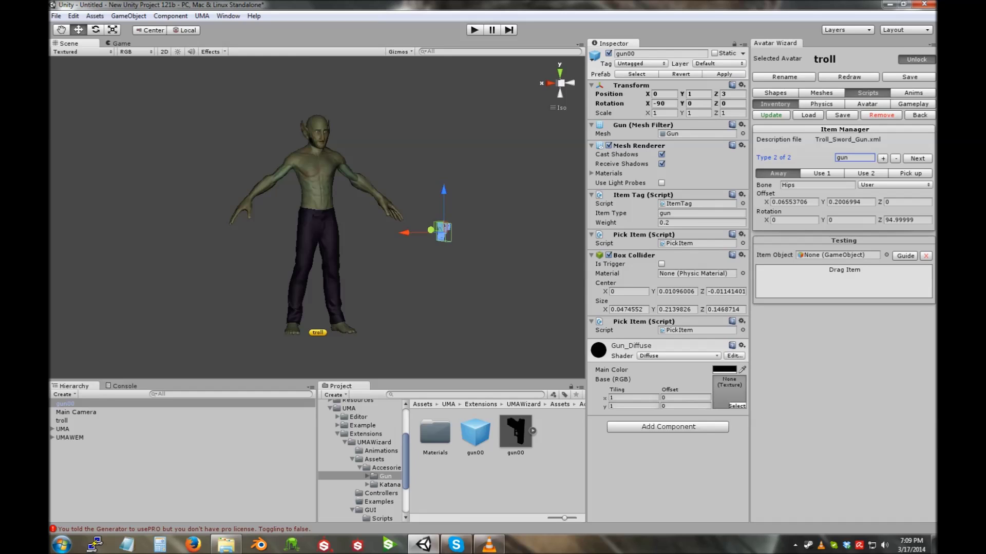
Check the gun's Z position and compare its Item Tag type with the type name in the Item Manager.
click(732, 94)
click(732, 94)
click(683, 213)
click(683, 213)
double_click(682, 213)
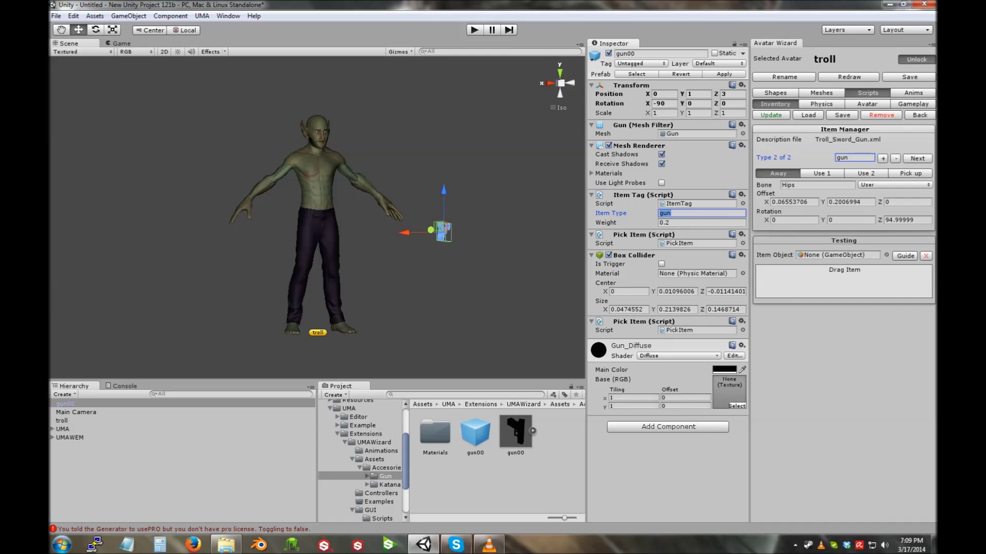
click(852, 158)
Add the katana prefab from the Katana folder to the scene.
click(390, 485)
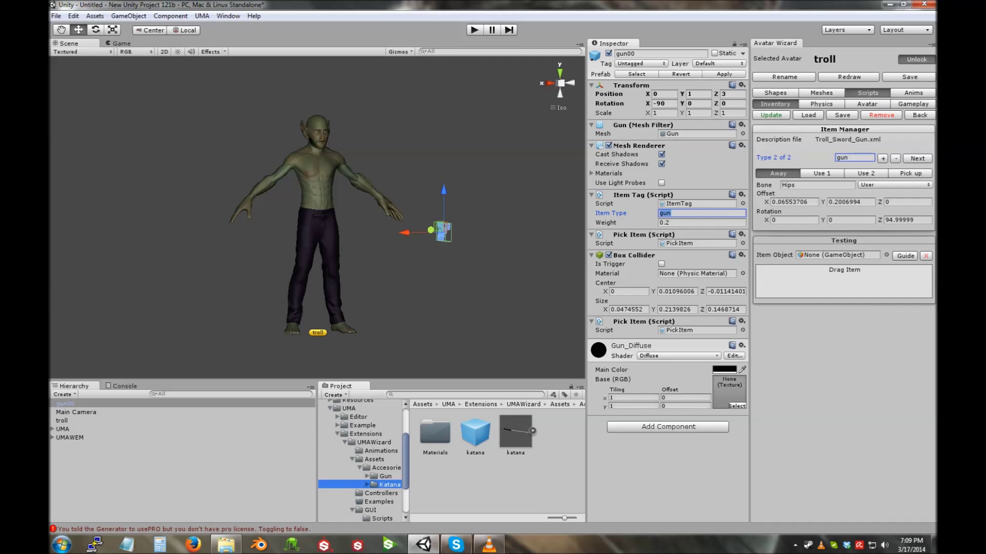
drag(475, 432, 180, 452)
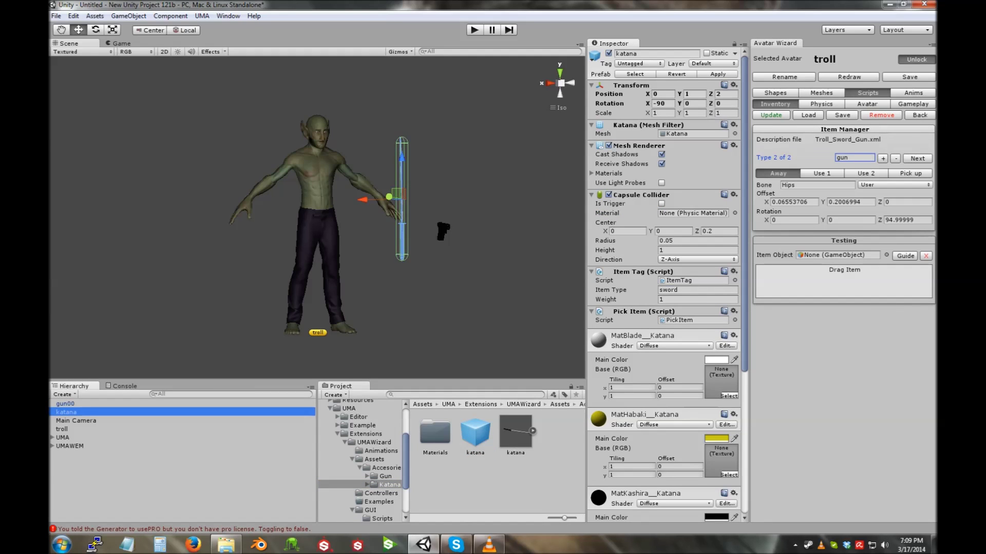
click(696, 290)
click(680, 290)
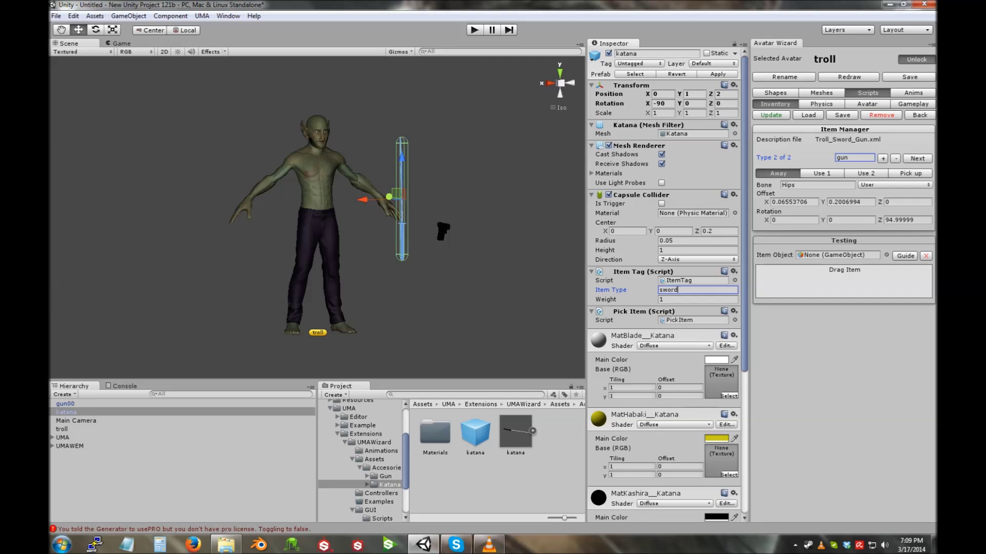
text(2)
key(shift+Left)
key(BackSpace)
key(Tab)
key(shift+Tab)
key(Tab)
key(shift+Tab)
click(492, 287)
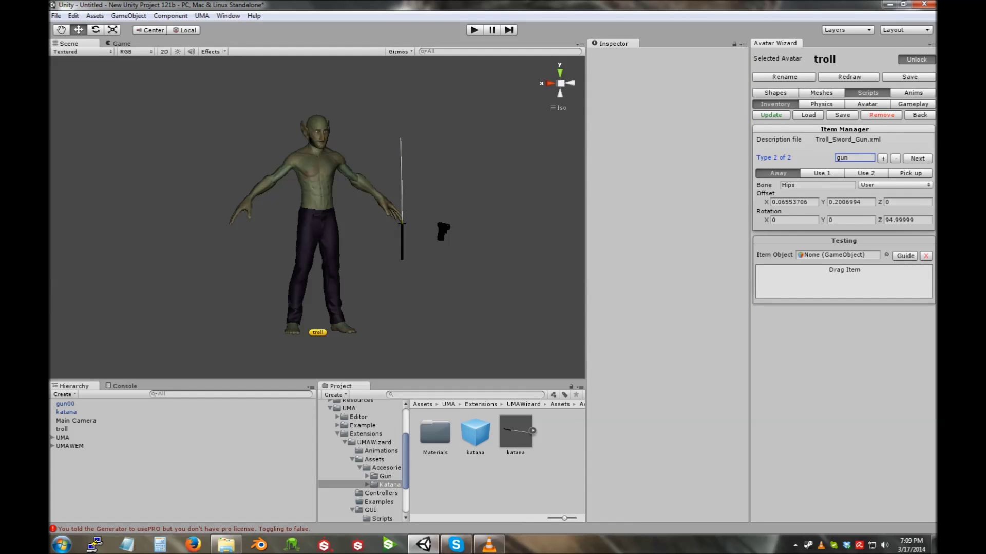
Add an Inventory Manager script to the troll.
click(919, 115)
click(61, 430)
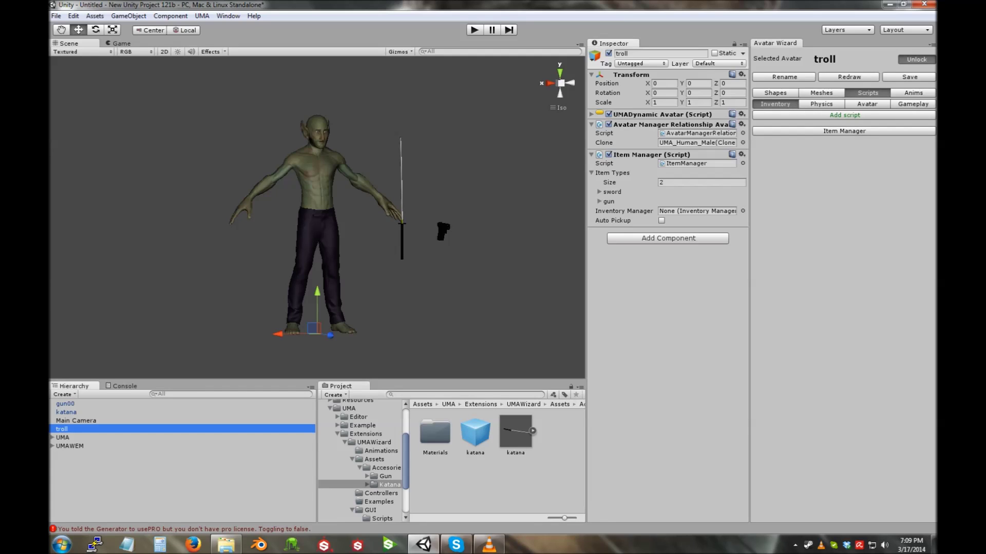
click(844, 115)
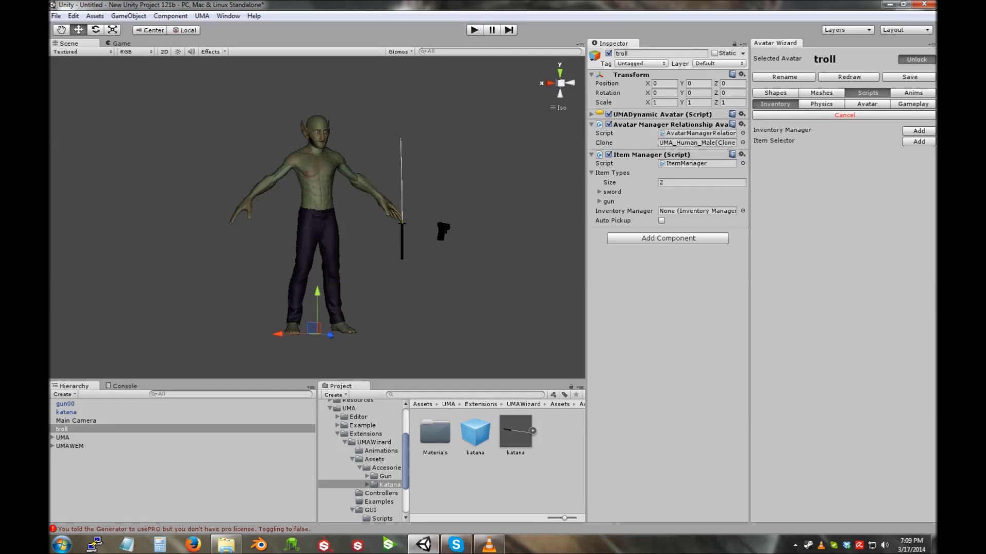
click(918, 131)
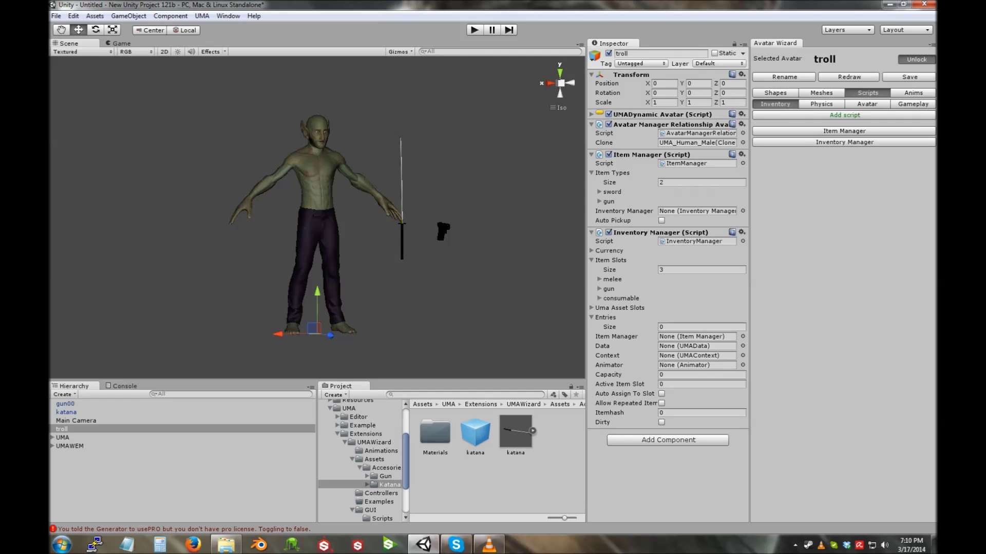
In the Inventory Manager settings, remove the consumable slot and set the melee slot's type to sword.
click(845, 141)
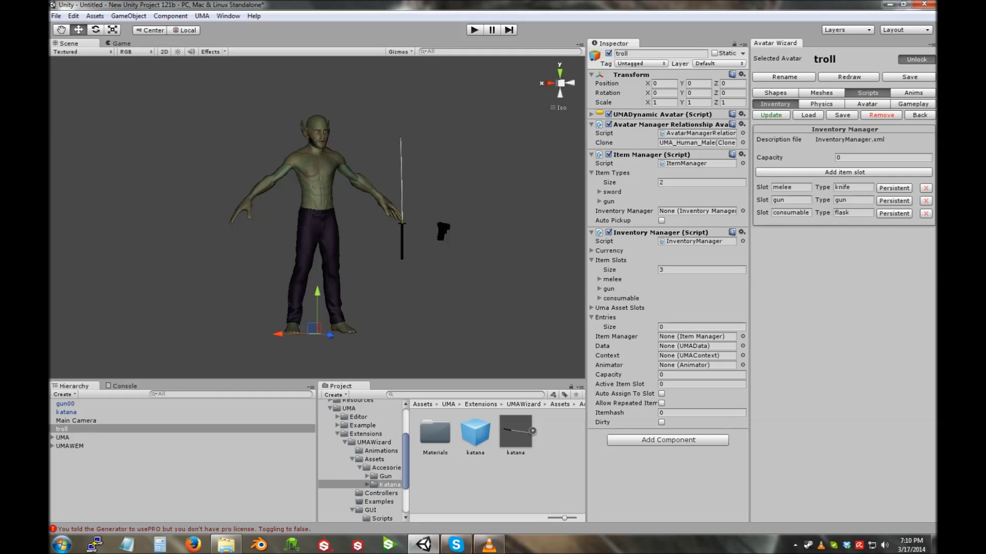
click(926, 213)
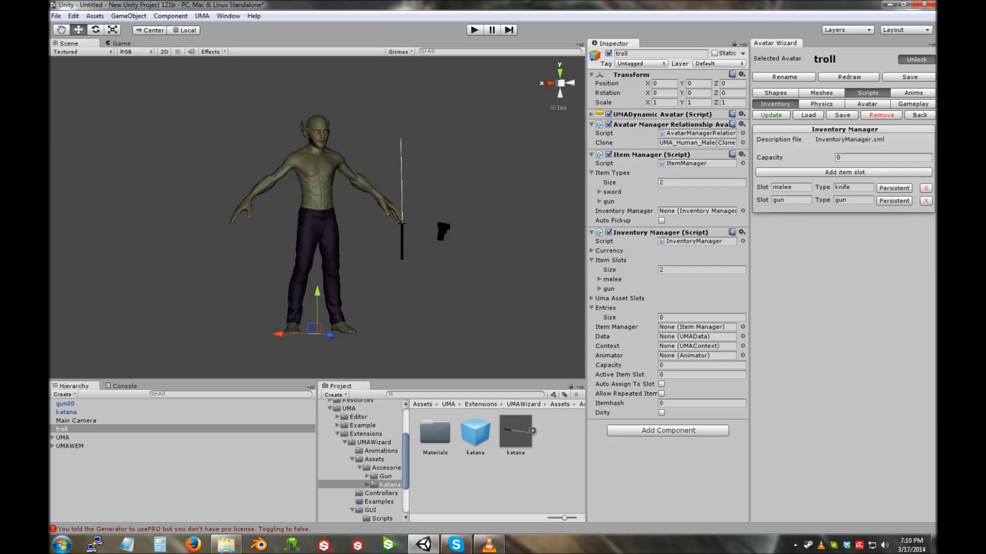
click(790, 187)
key(Tab)
key(ctrl+a)
text(sword)
Compare the Inventory Manager's slot types with the Item Manager's sword entry and the gun00 object's Item Tag type.
click(600, 192)
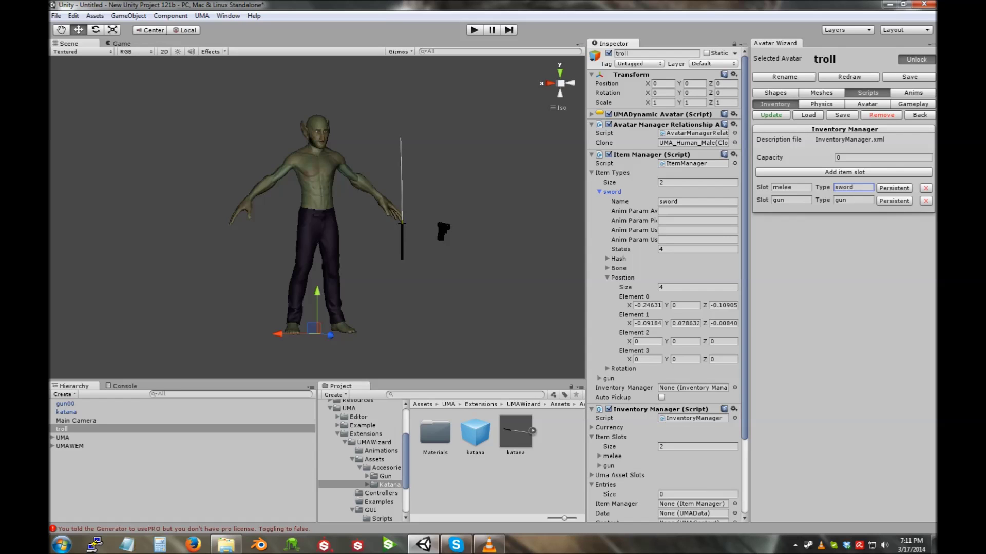
click(599, 192)
click(845, 187)
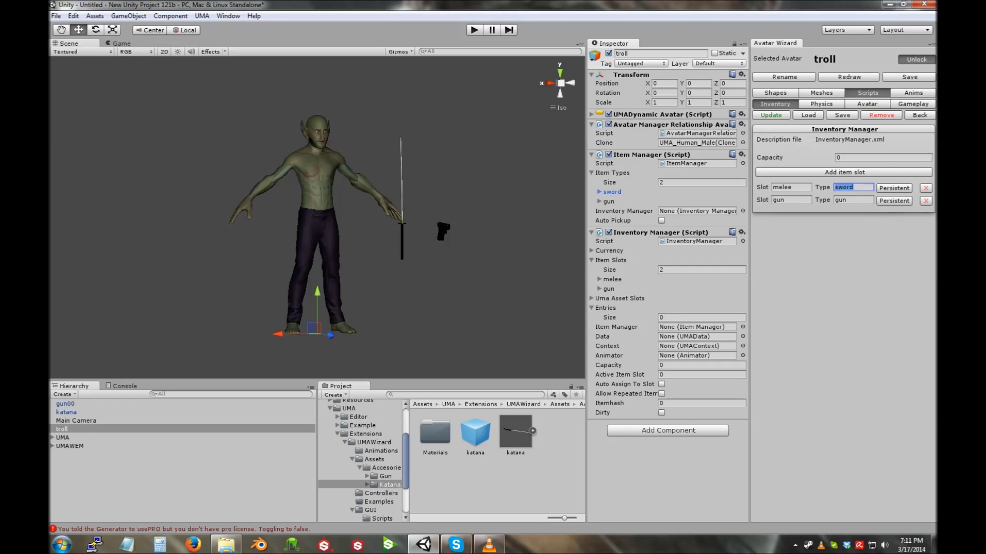
click(65, 404)
click(701, 213)
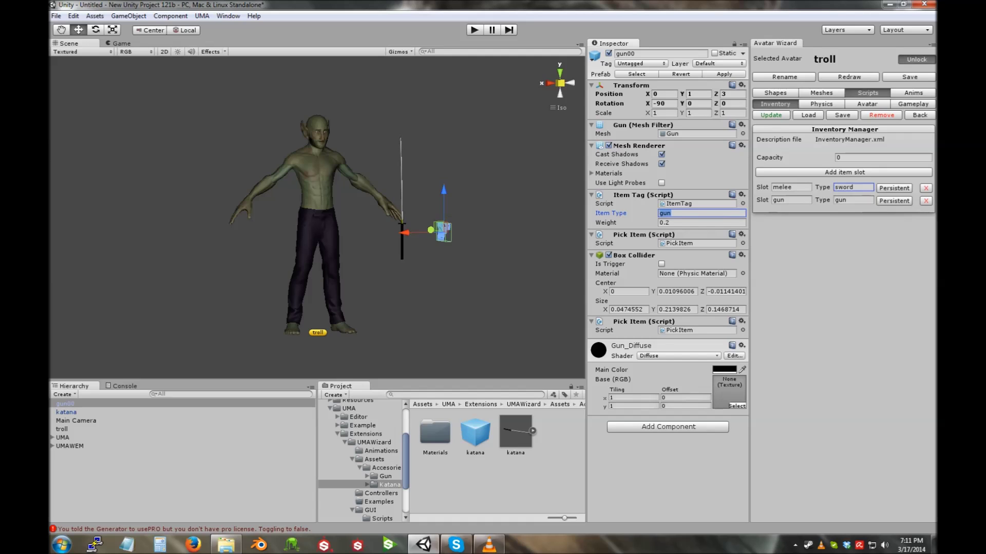
click(853, 201)
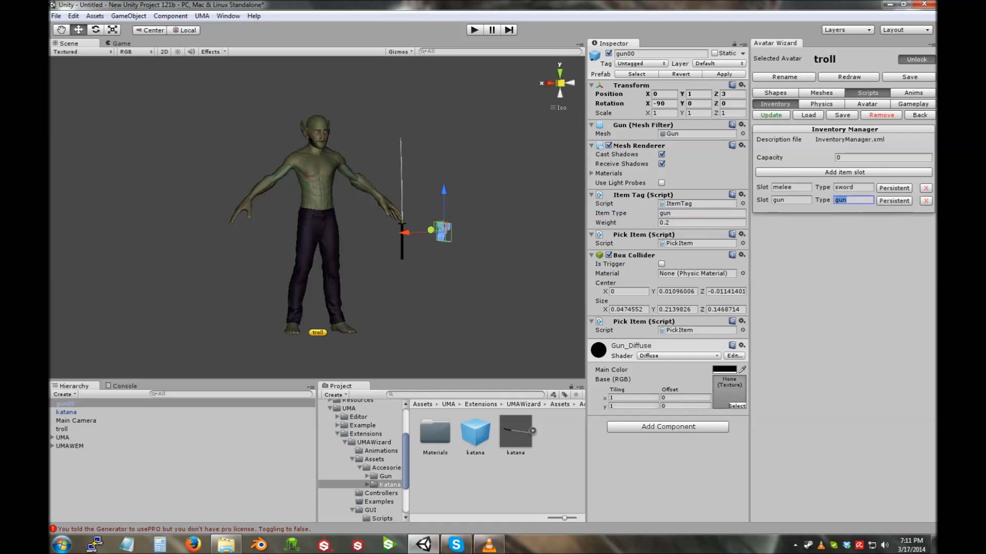
click(671, 213)
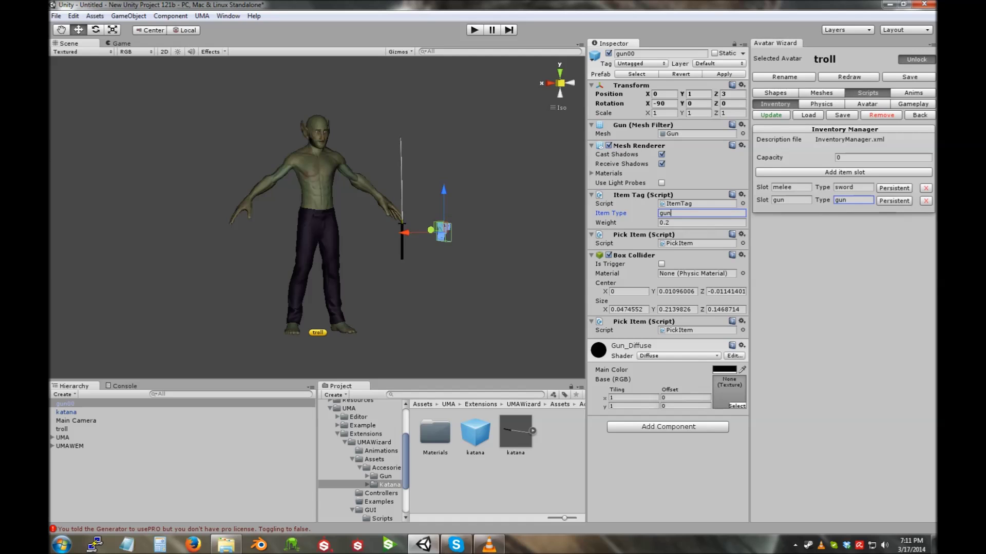
Update the troll's Inventory Manager and expand its melee item slot to check the type name.
click(62, 429)
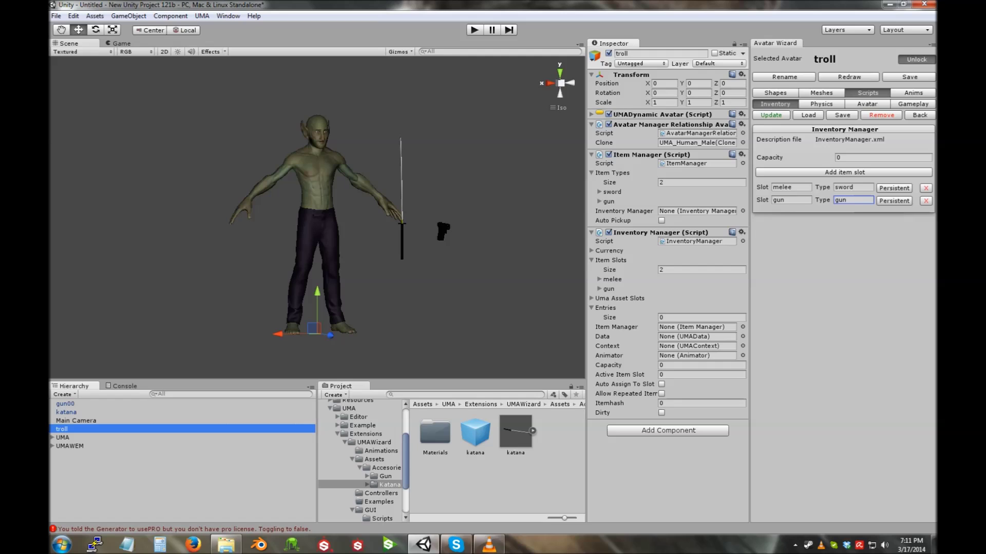
click(771, 115)
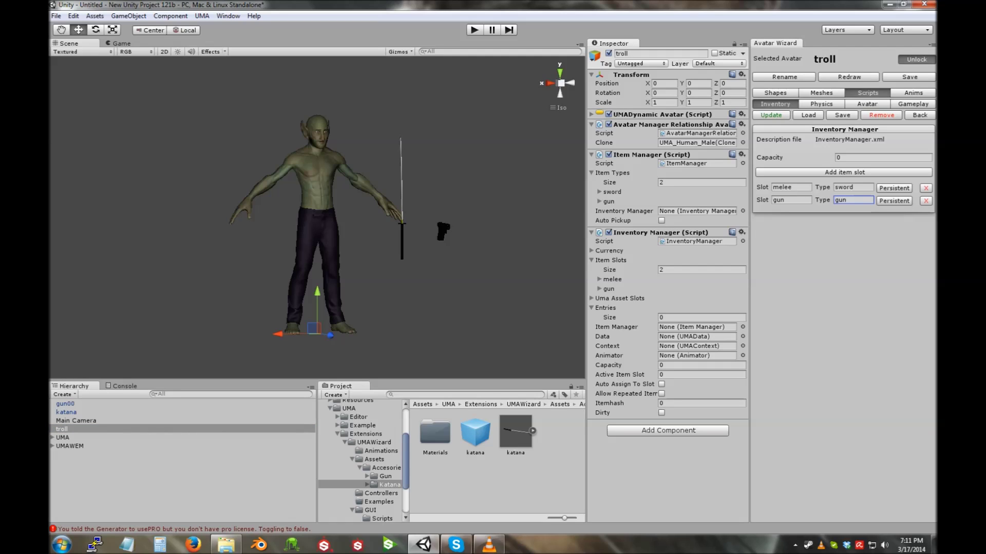
click(599, 279)
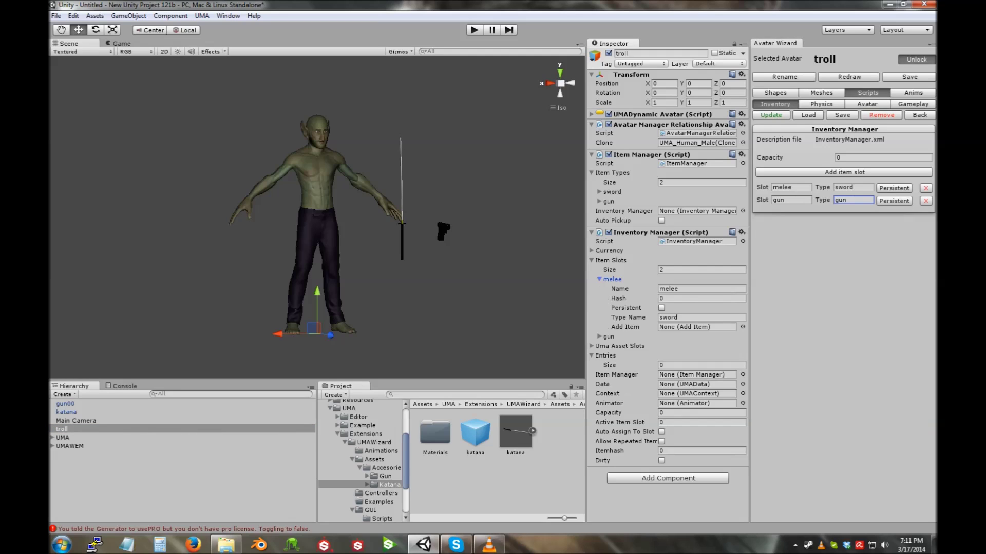
click(687, 317)
click(688, 317)
click(853, 188)
text(2)
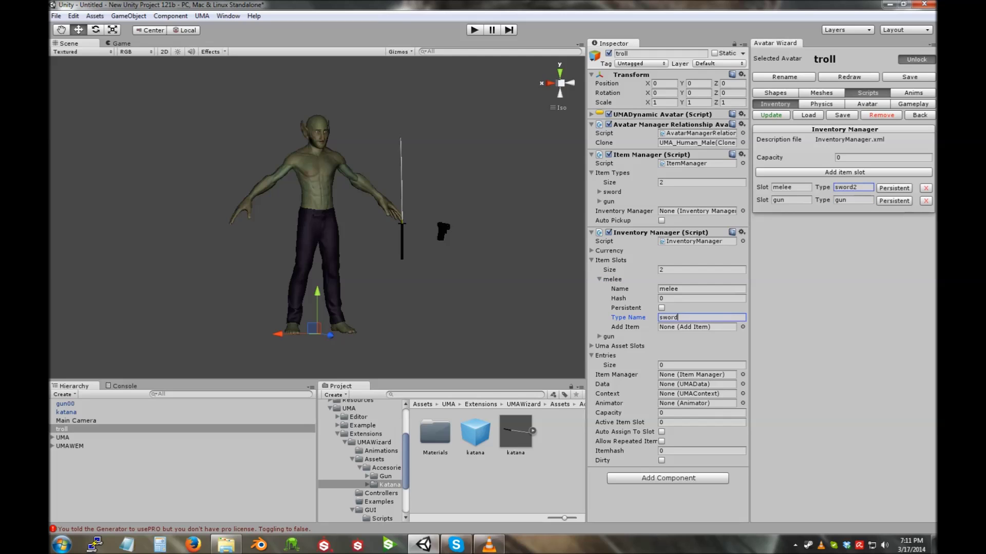
click(790, 187)
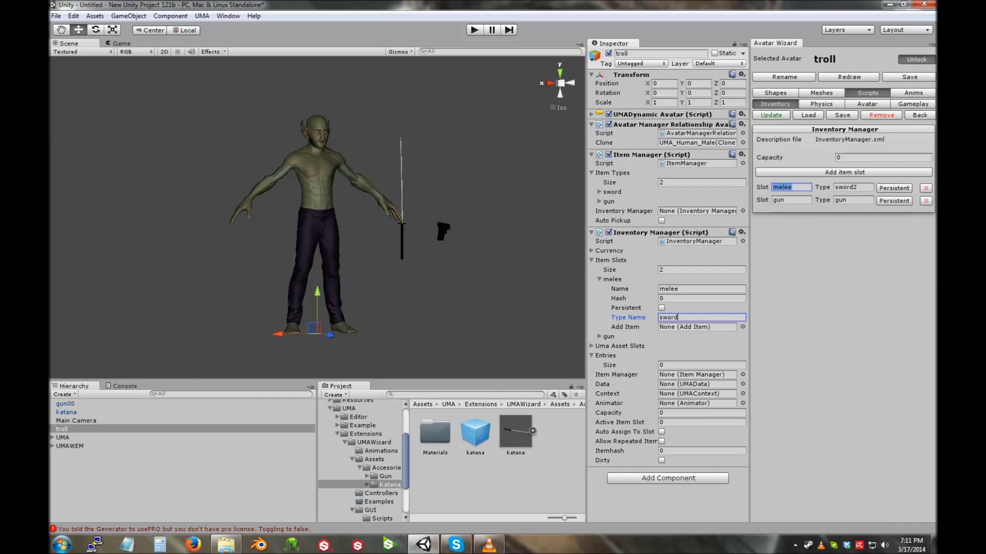
drag(860, 187, 852, 187)
key(BackSpace)
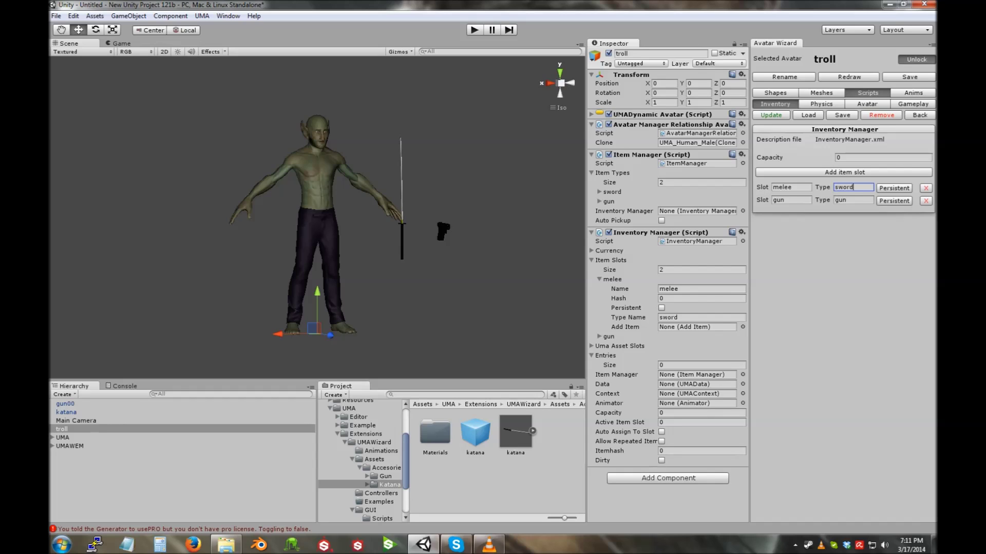
Add an Item Selector script to the troll.
click(919, 115)
click(844, 115)
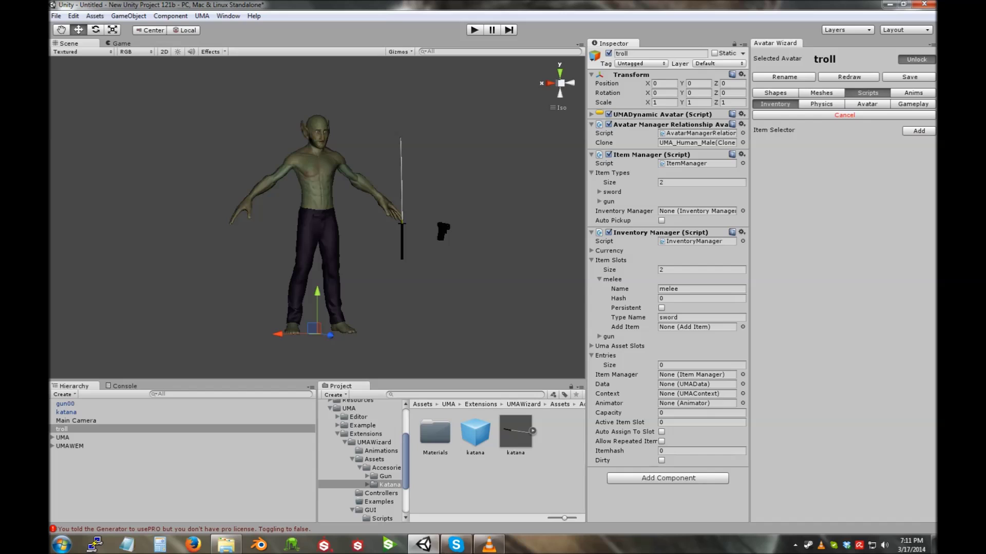
click(918, 131)
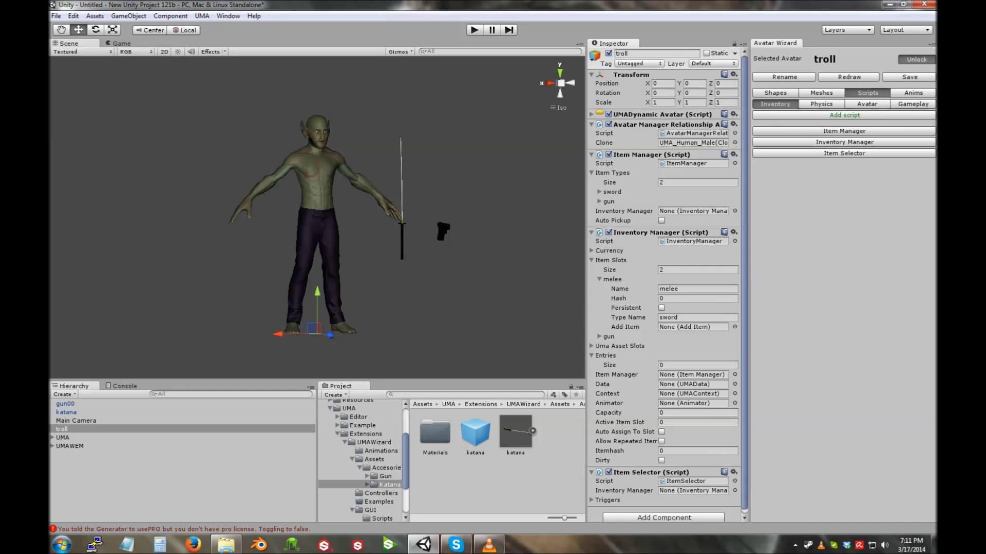
Open the Item Selector settings and look through the trigger key options for the melee slot.
click(844, 153)
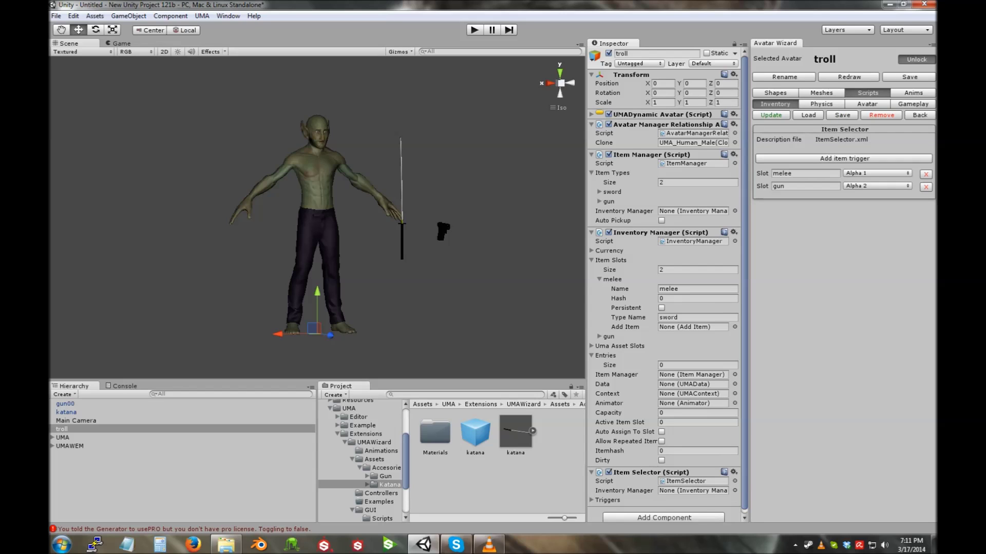
click(876, 173)
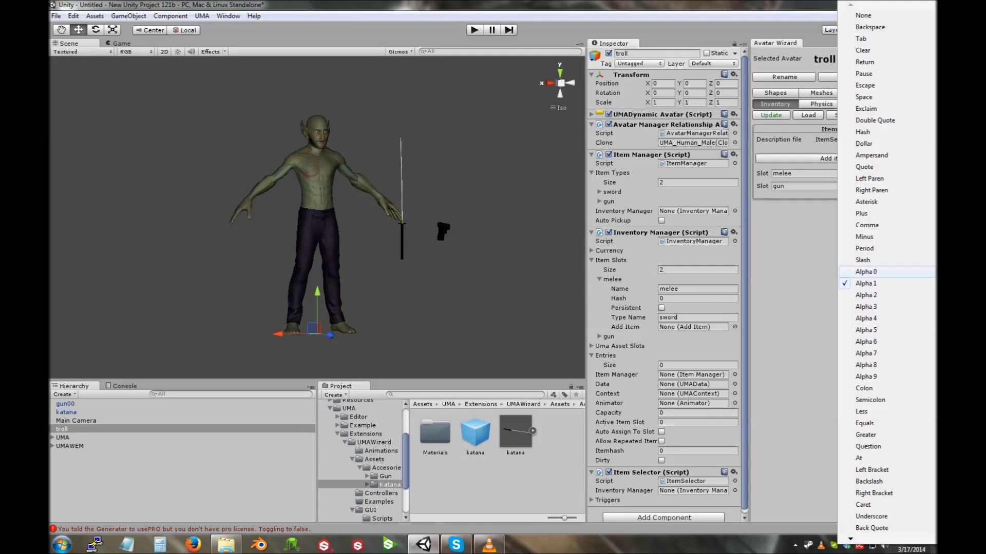
key(Escape)
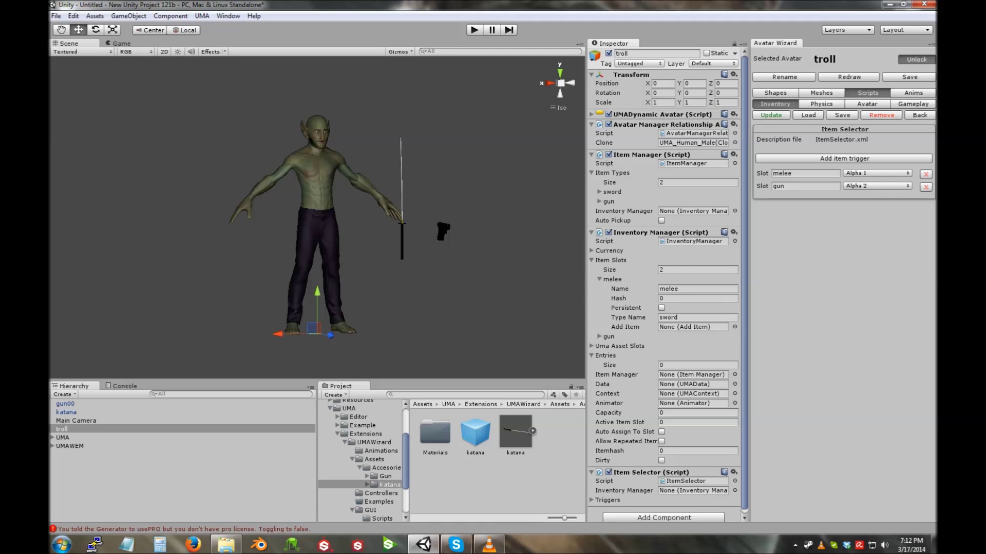
Compare the Item Selector's melee and gun slot names with the names and types of the Inventory Manager's item slots.
click(804, 173)
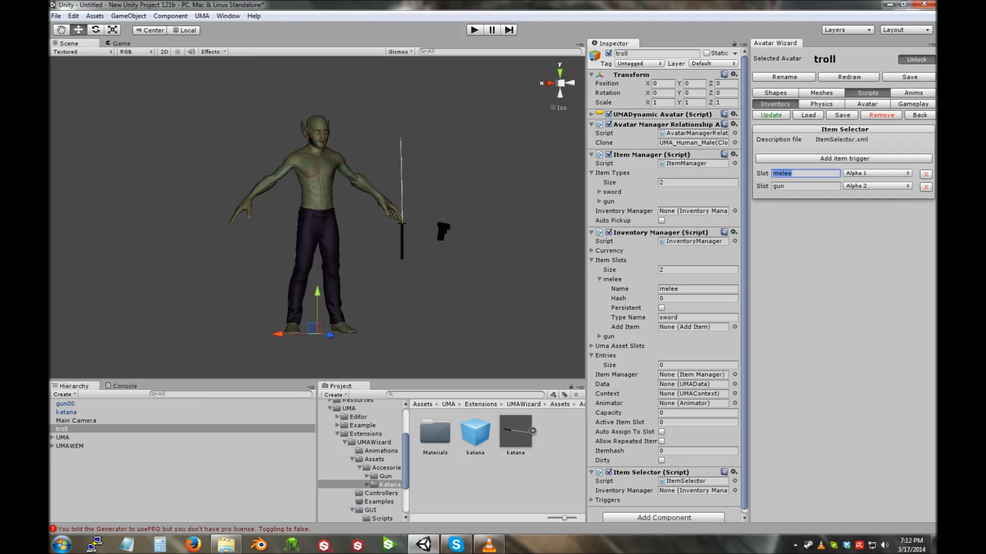
click(793, 174)
double_click(790, 174)
click(688, 318)
click(688, 289)
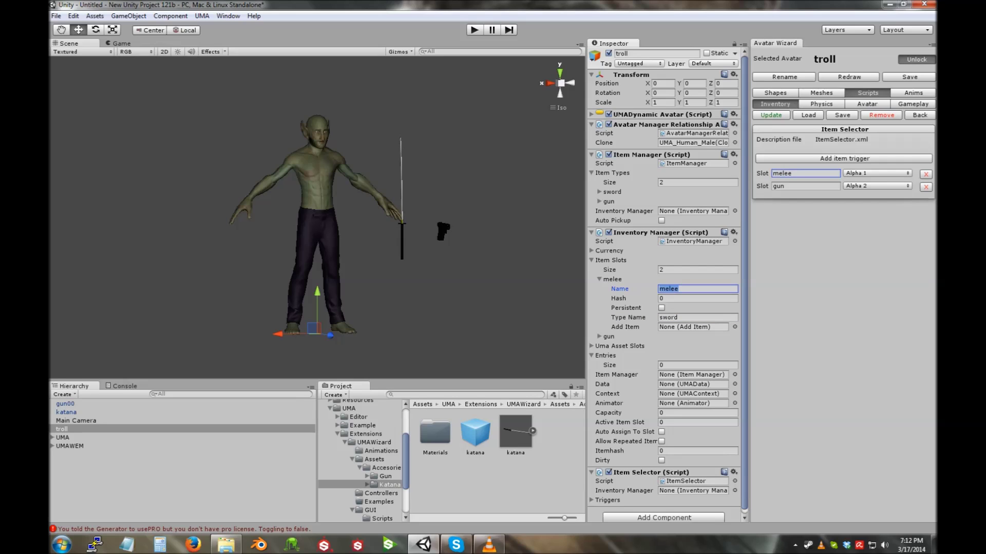
click(790, 186)
click(790, 186)
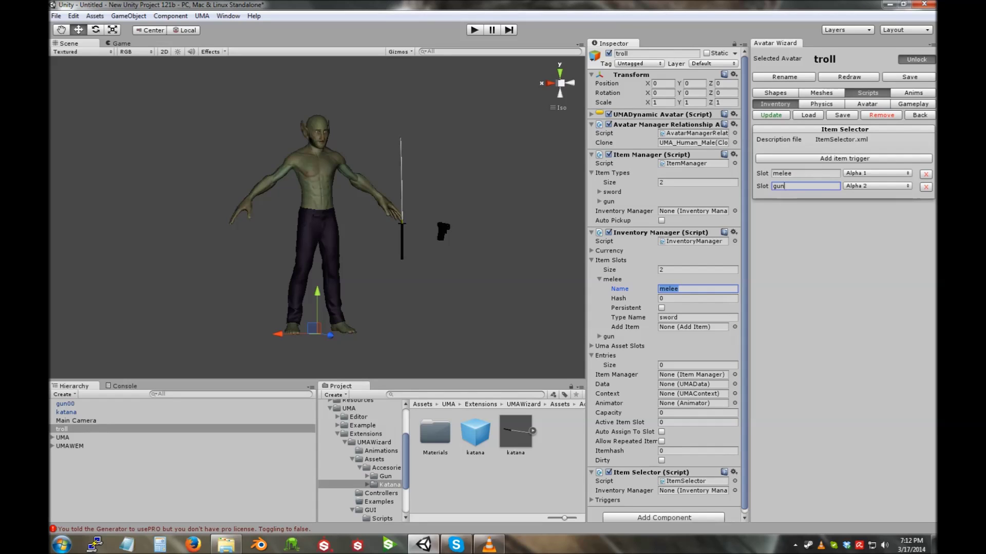
click(599, 336)
click(688, 375)
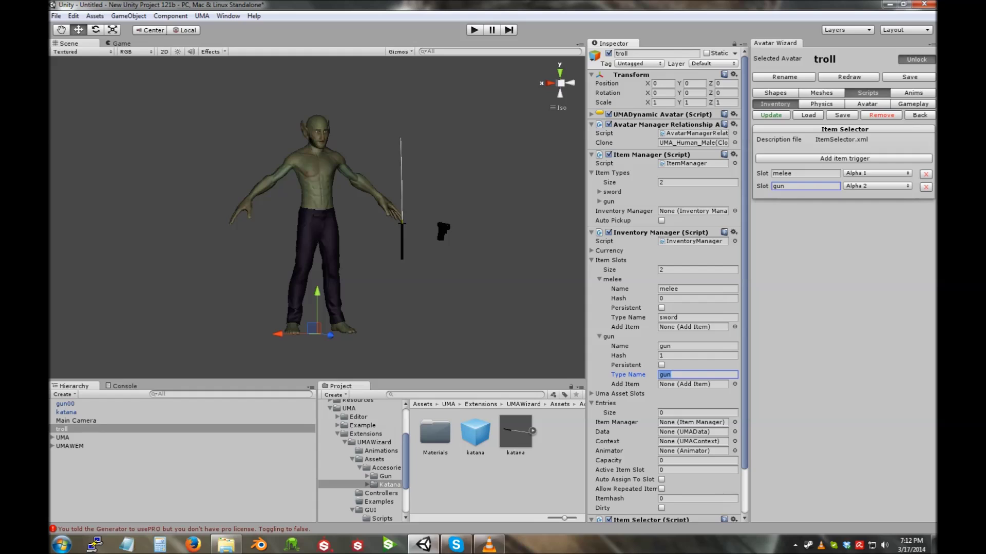
Recheck the melee slot's name and type name against the Item Selector, and collapse the melee and gun slots.
click(687, 289)
click(805, 173)
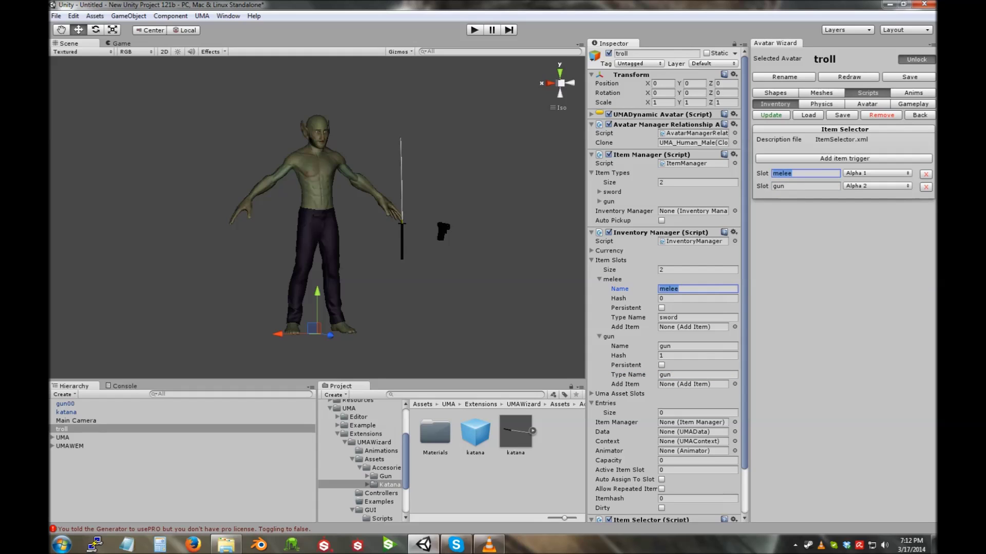
click(688, 317)
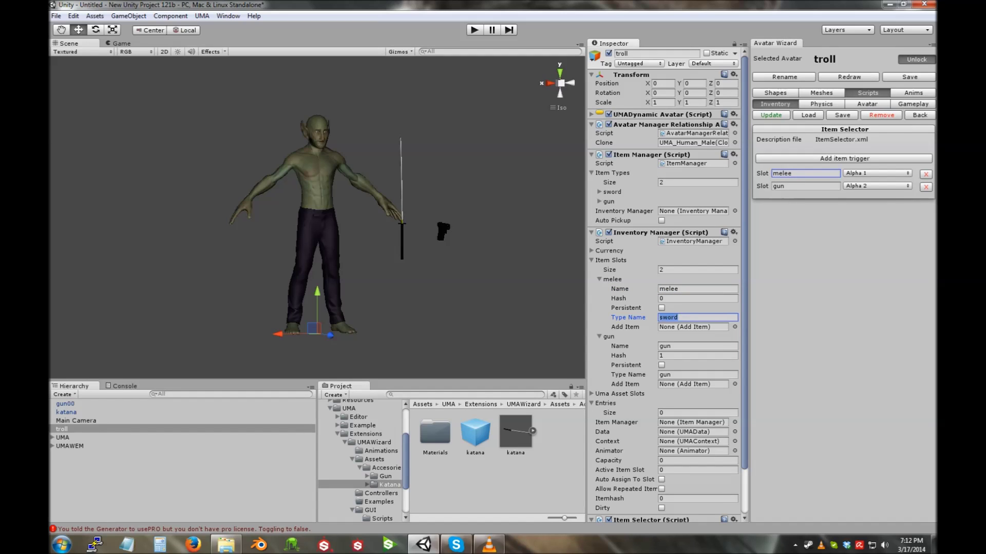
click(680, 318)
click(599, 279)
click(599, 289)
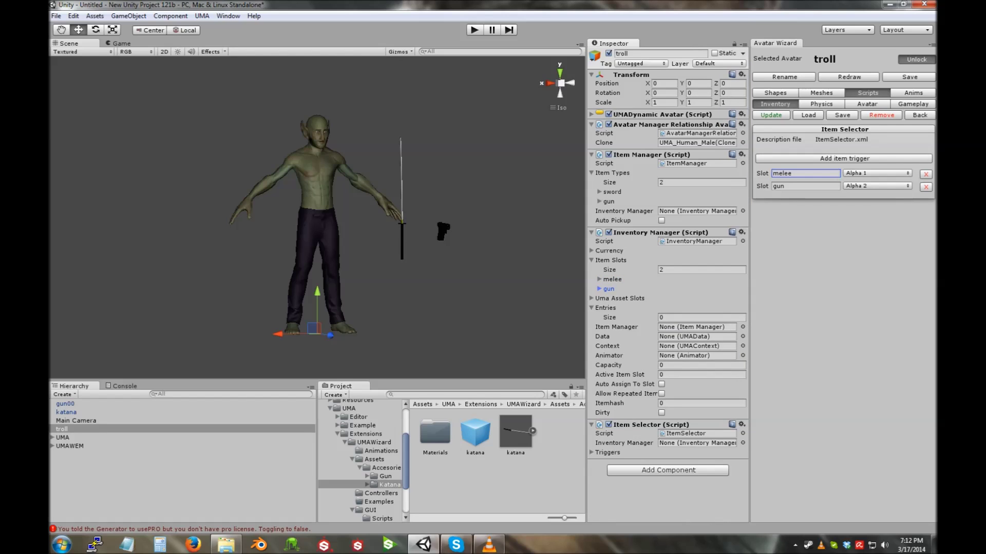
Add the Shooter Controller 1 gameplay script to the troll and view its component properties.
click(920, 115)
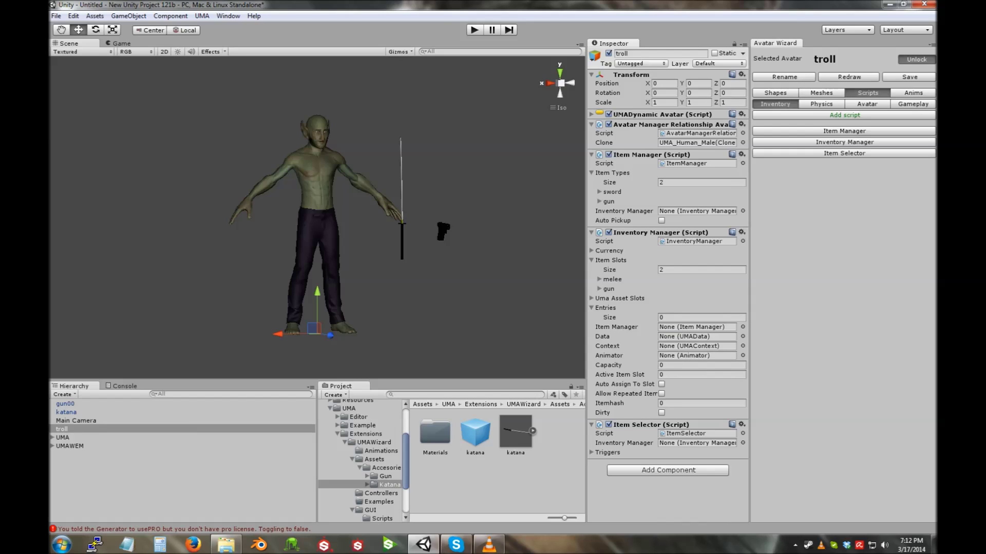
click(912, 104)
click(844, 114)
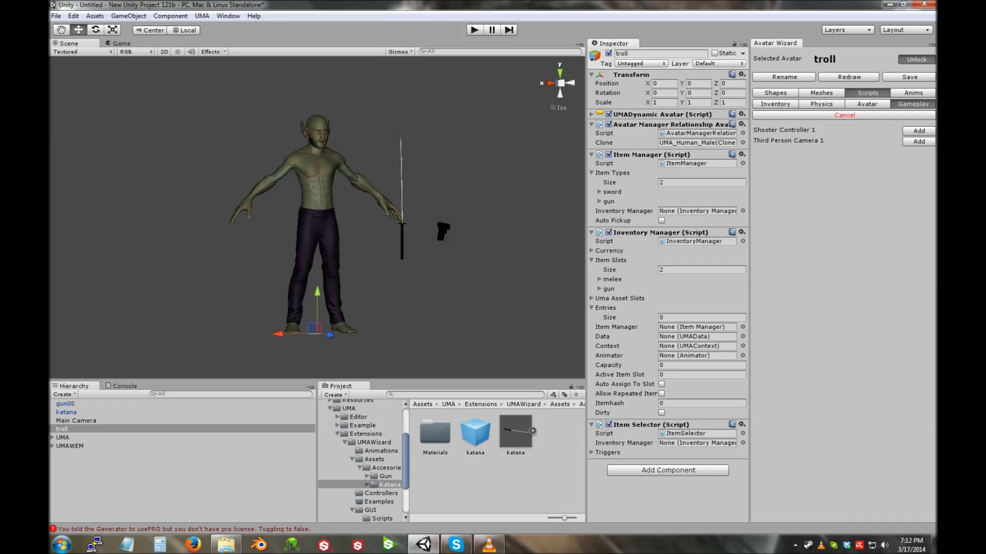
click(919, 130)
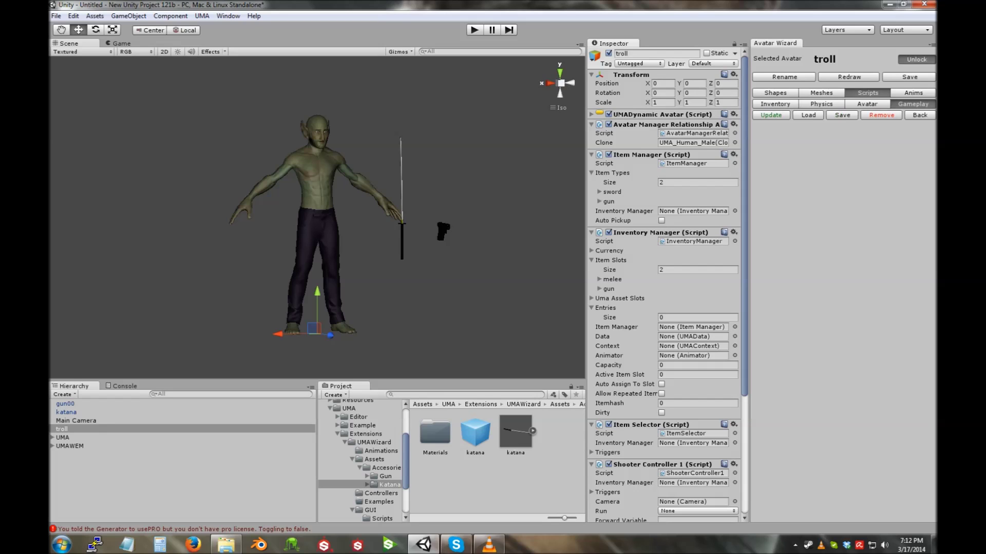
click(919, 115)
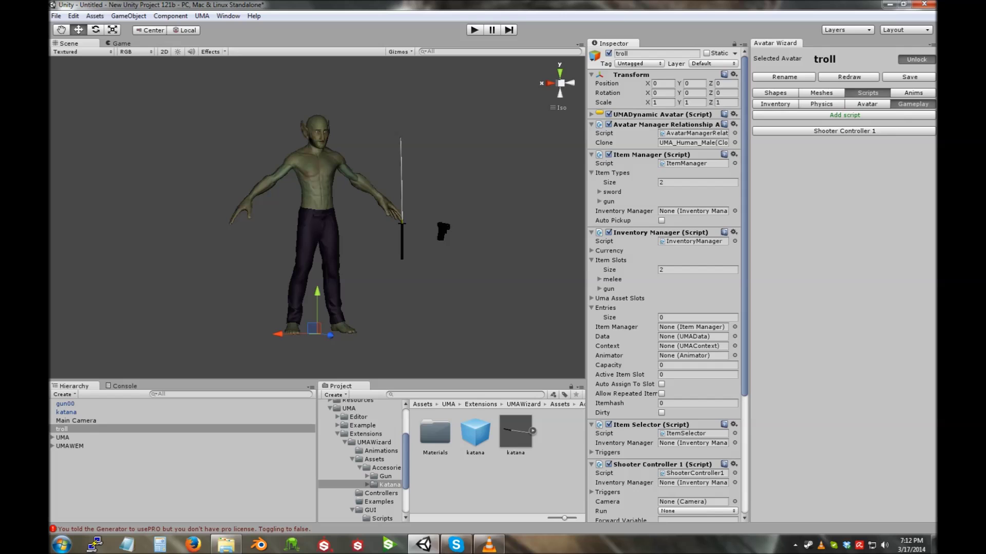
scroll(664, 282, down, 6)
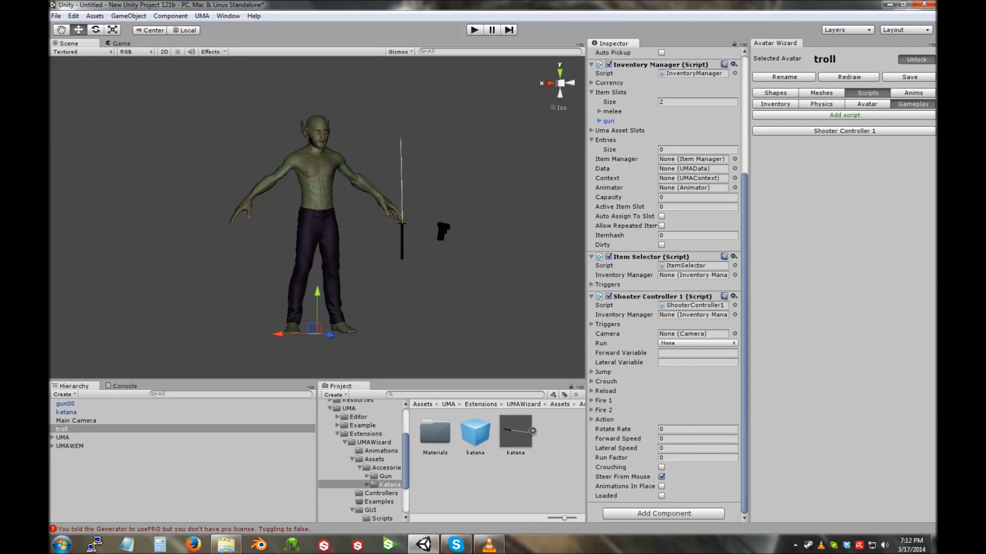
Add one trigger to the Shooter Controller 1 and look through its key code options.
click(607, 324)
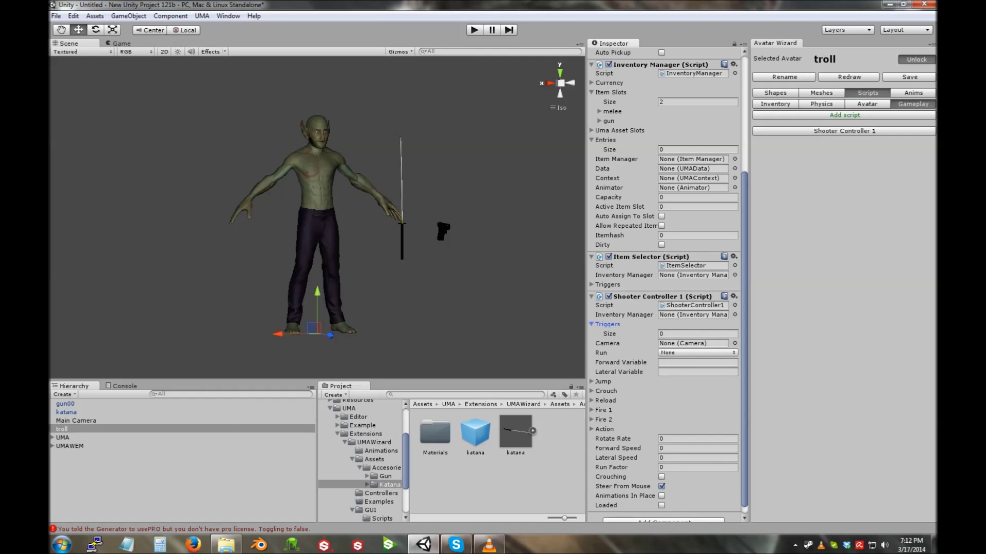
click(683, 334)
text(1)
key(Return)
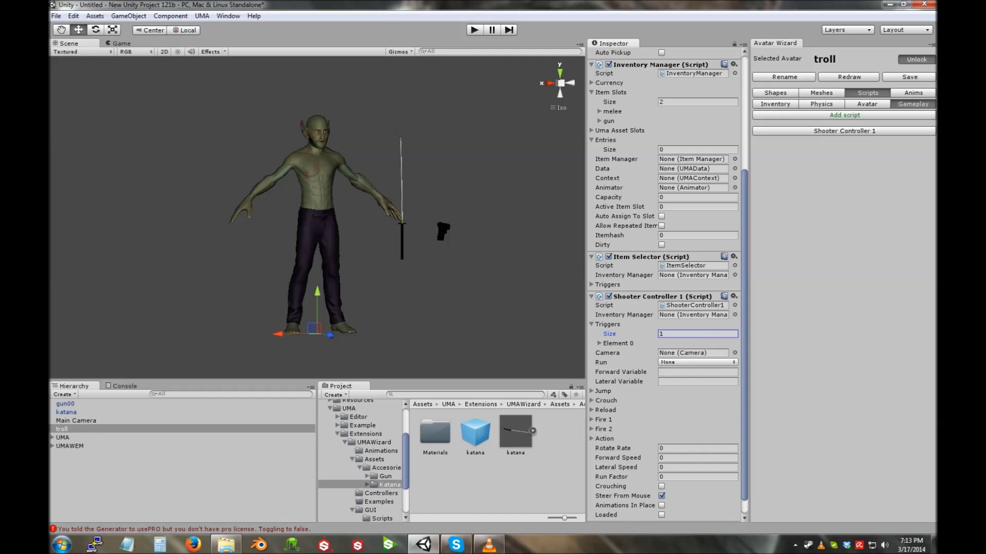
click(609, 342)
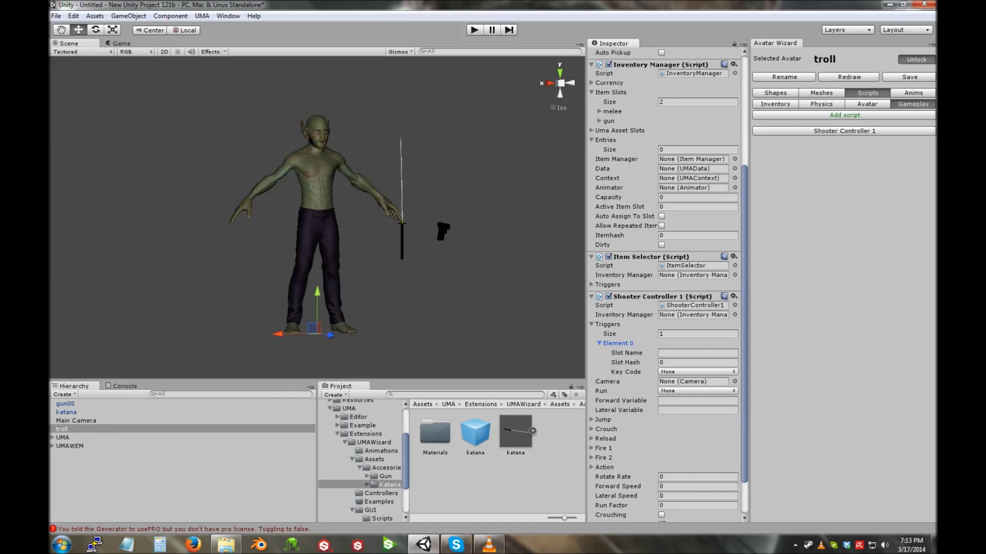
click(697, 372)
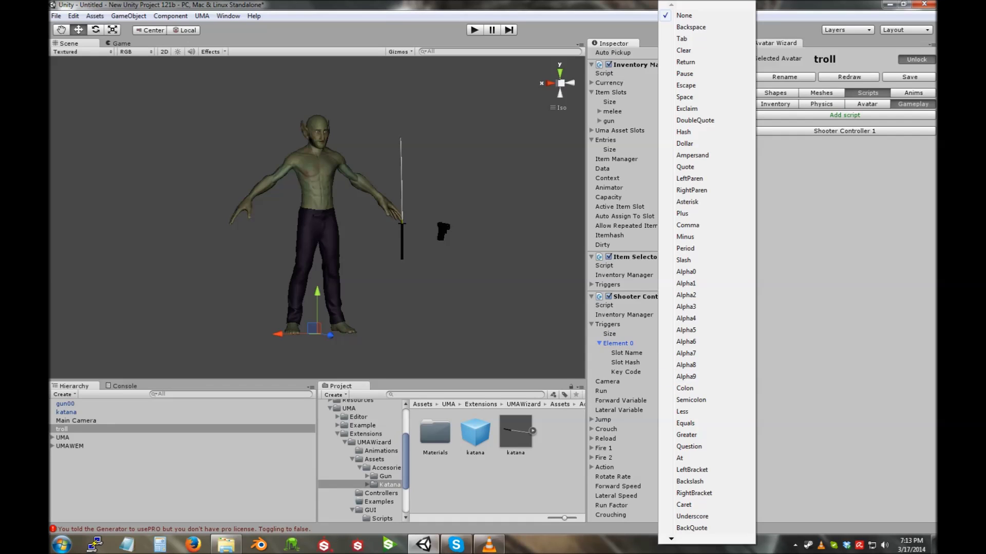
key(Escape)
click(599, 343)
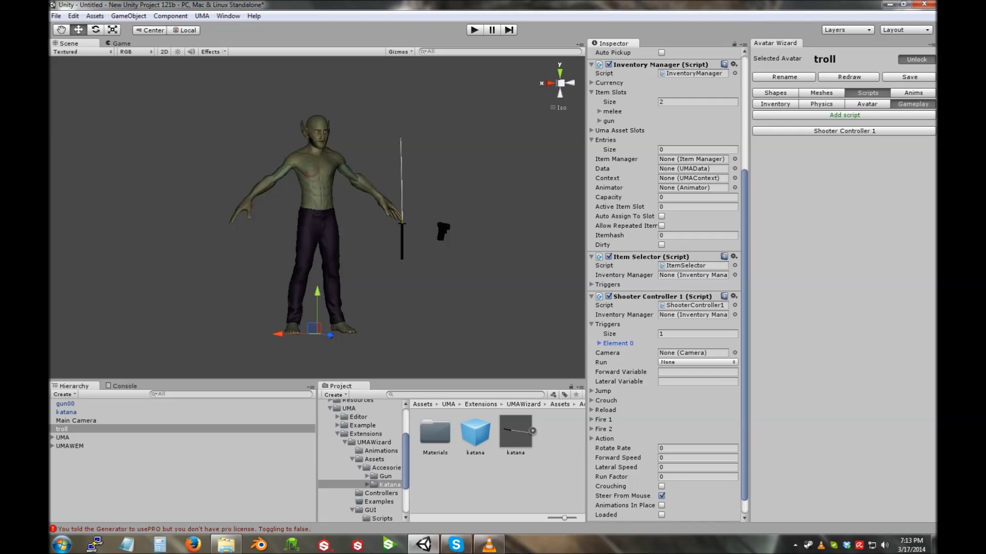
Set the Shooter Controller 1's triggers size to 0 and remove the script from the troll.
click(697, 335)
text(0)
key(Return)
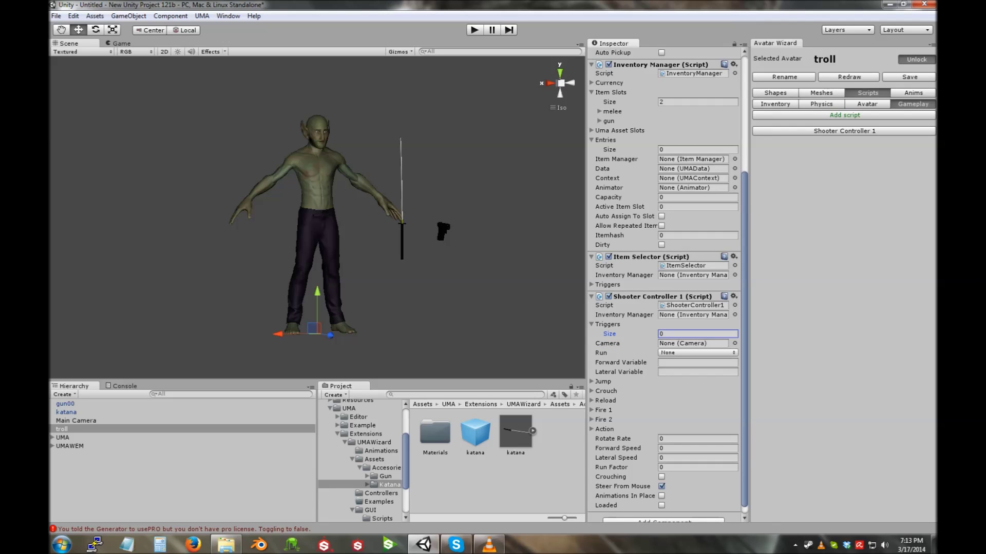
click(843, 131)
click(881, 116)
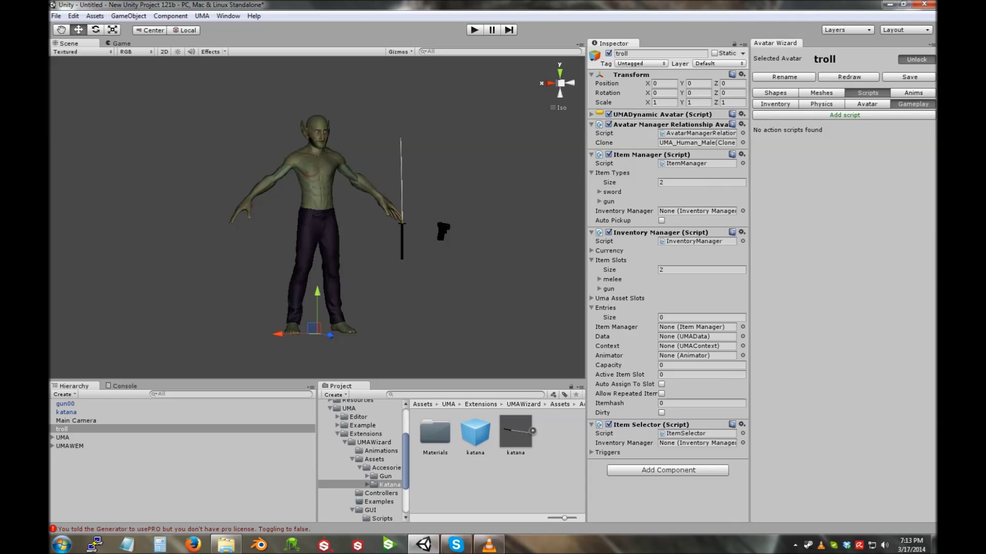
Review the troll's inventory scripts and the gameplay scripts available to add, without adding any.
click(774, 103)
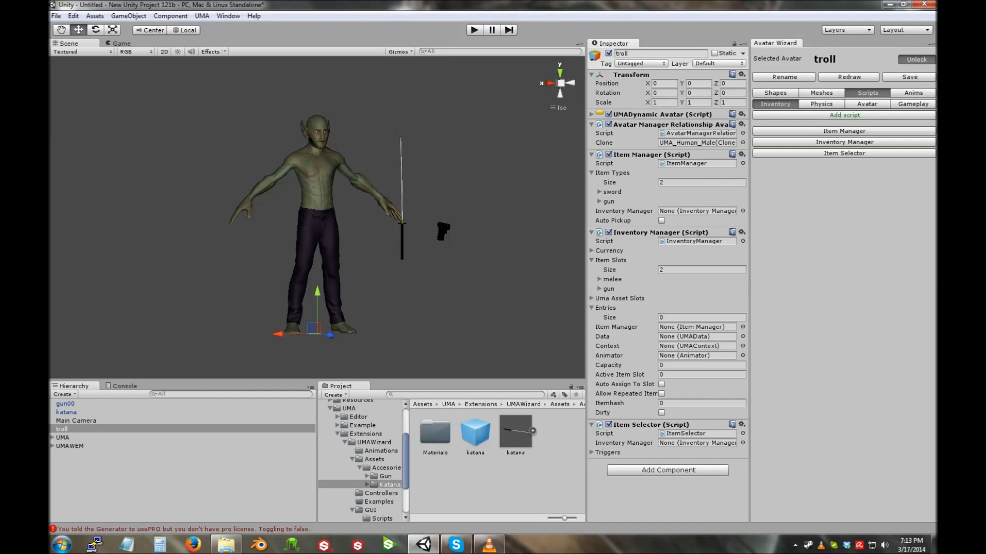
click(913, 104)
click(844, 115)
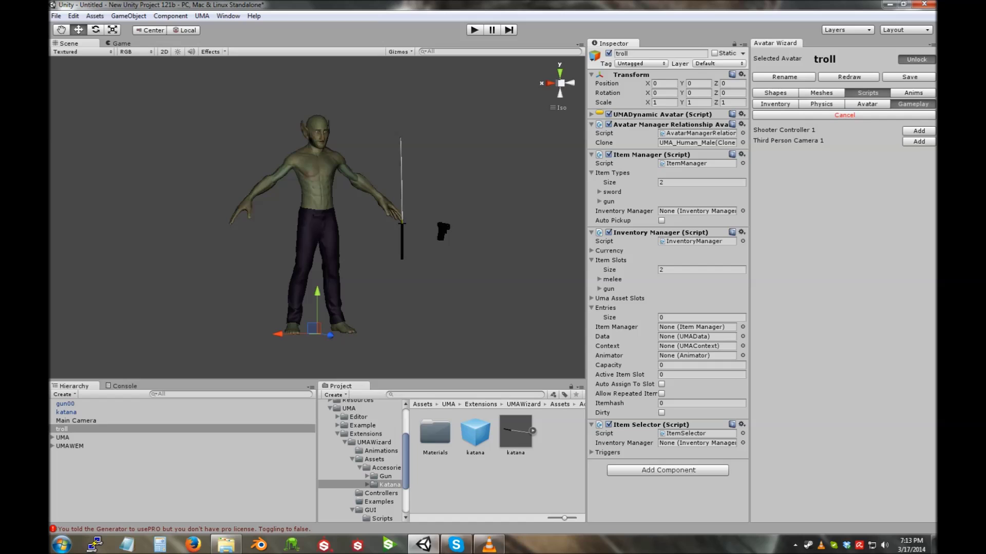
click(844, 115)
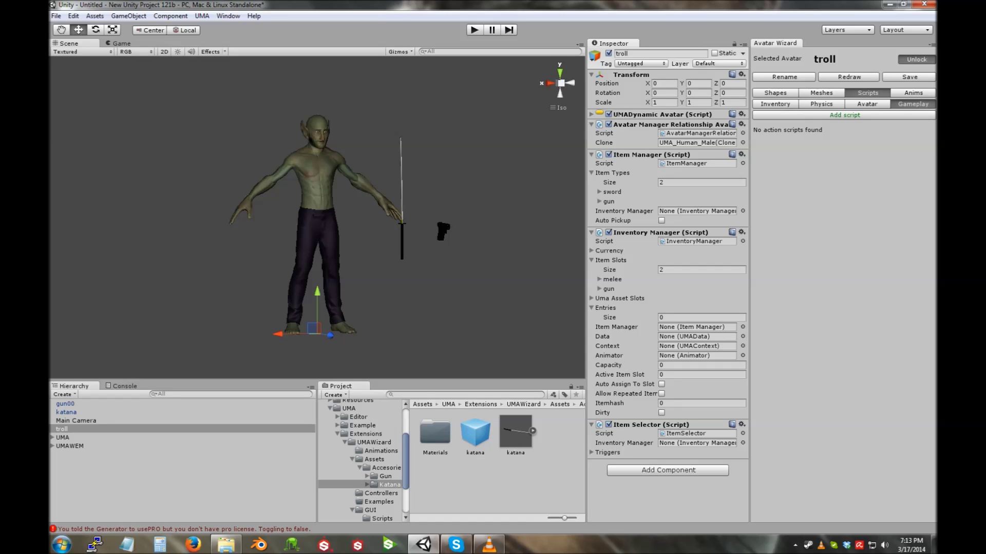
Look through the settings of the troll's Item Manager and Item Selector scripts.
click(775, 104)
click(844, 131)
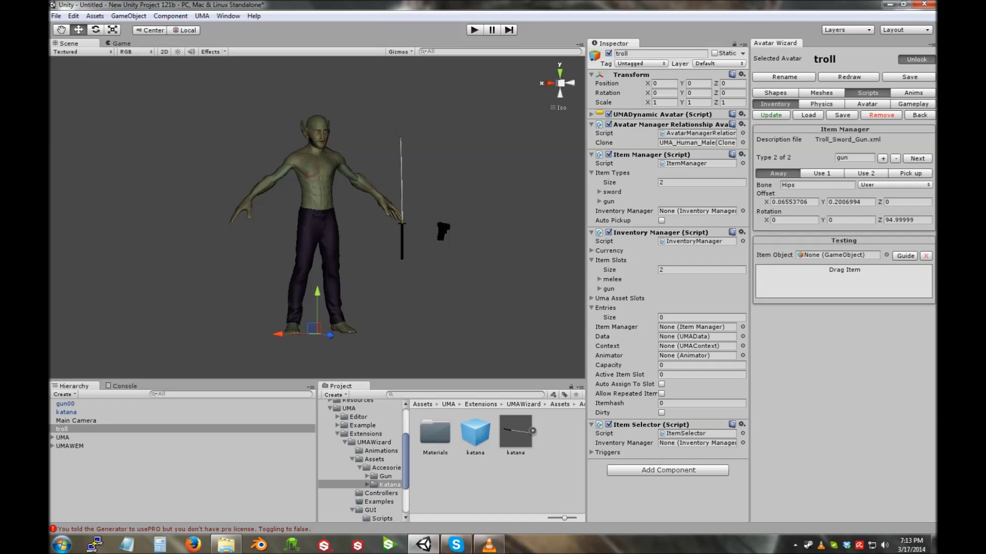
click(920, 114)
click(845, 152)
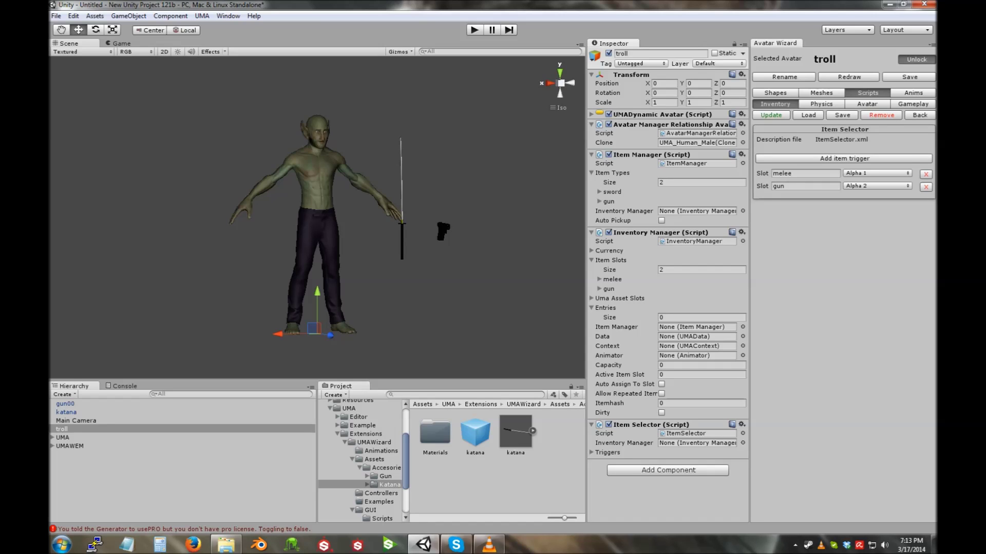
click(919, 115)
Compare the Away and Use 1 bone, offset and rotation settings of the gun type in the Item Manager.
click(844, 131)
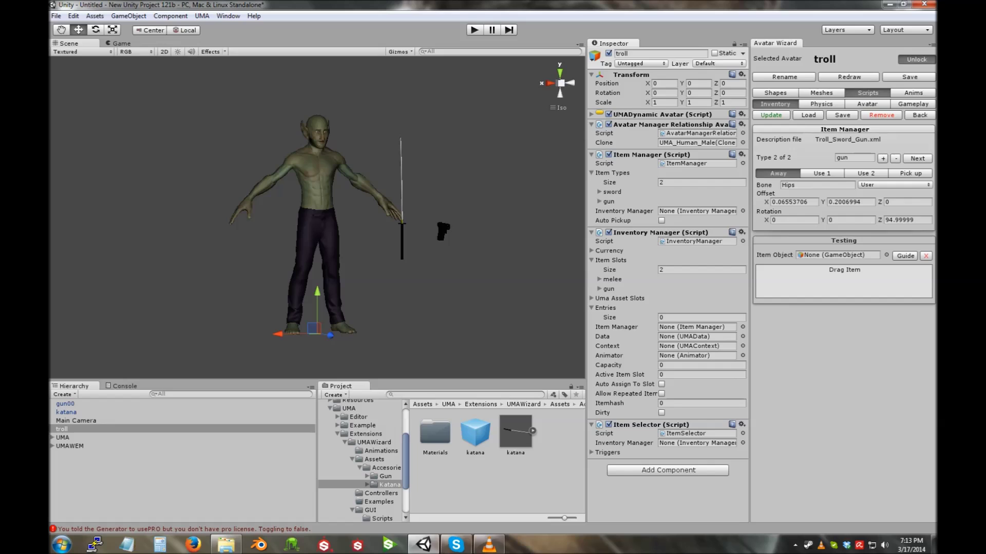
click(821, 173)
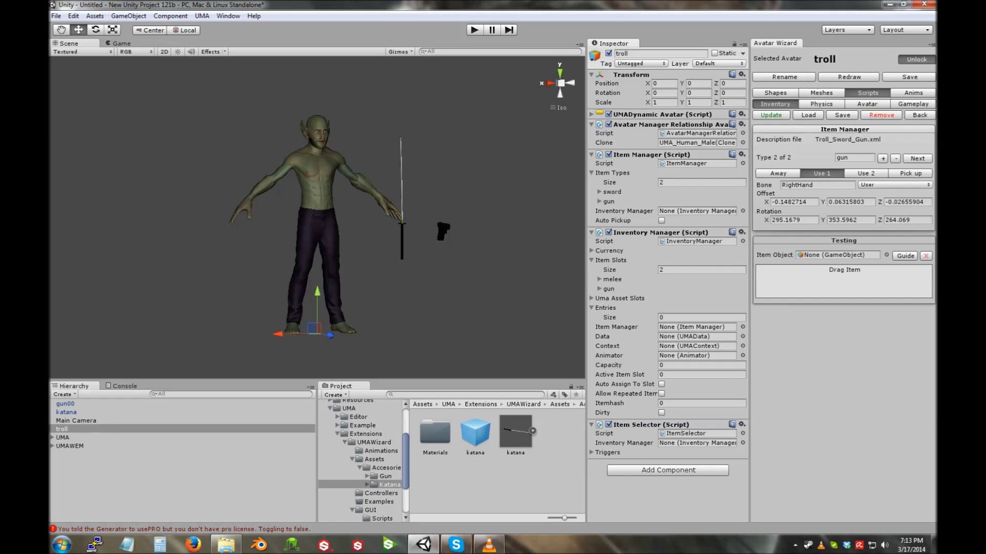
click(778, 174)
click(822, 173)
click(778, 174)
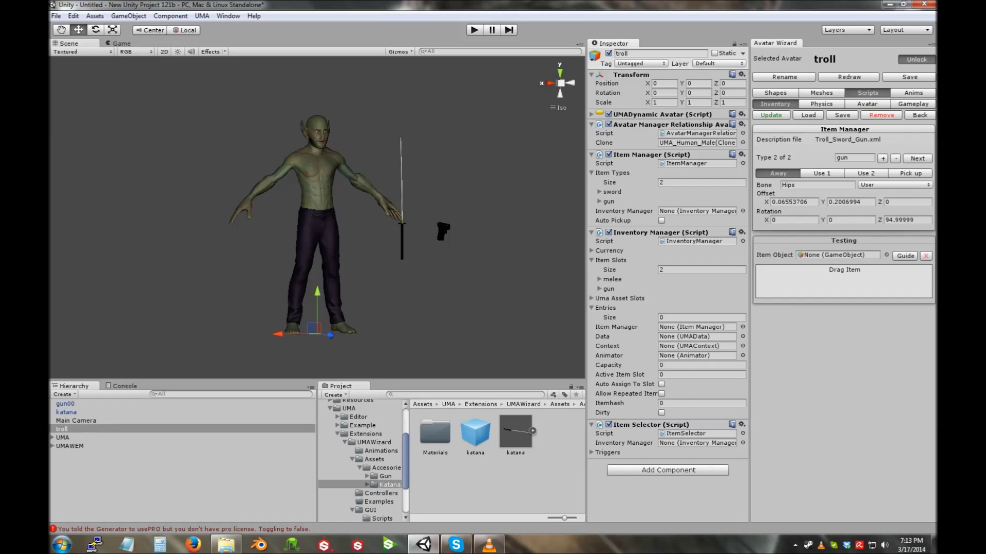
click(822, 173)
click(777, 173)
click(822, 173)
click(777, 174)
click(847, 140)
click(847, 139)
Load gun00 as the Item Manager's test item and compare its Away and Use 1 placements on the troll.
drag(65, 404, 843, 283)
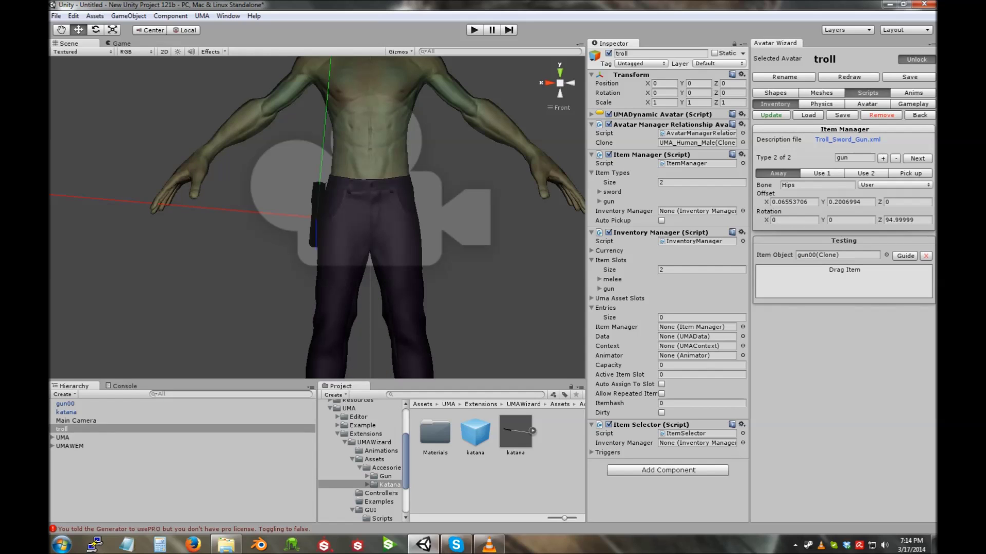
click(821, 174)
click(777, 174)
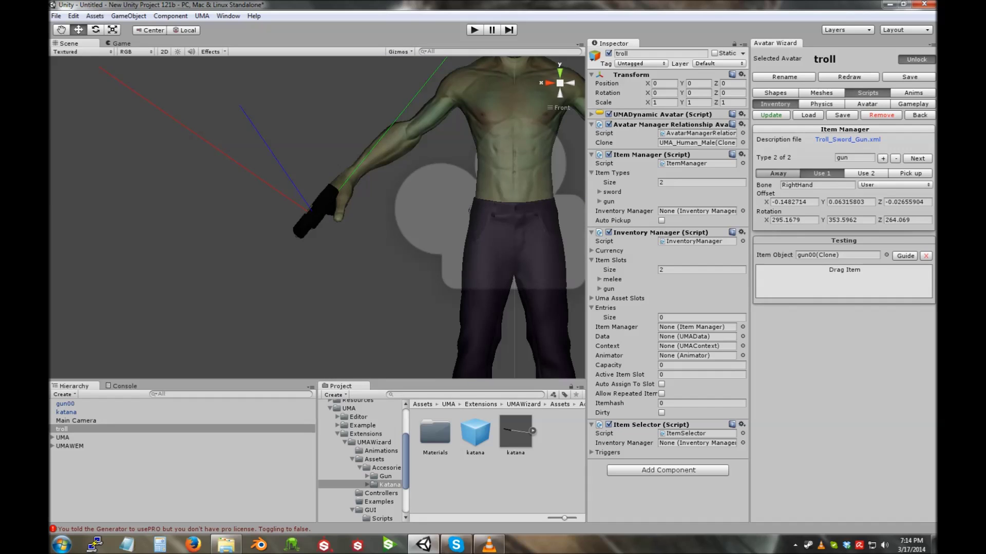
click(821, 173)
click(777, 174)
click(821, 173)
click(778, 173)
Switch the Item Manager to the sword type and replace the gun test item with the katana.
click(917, 158)
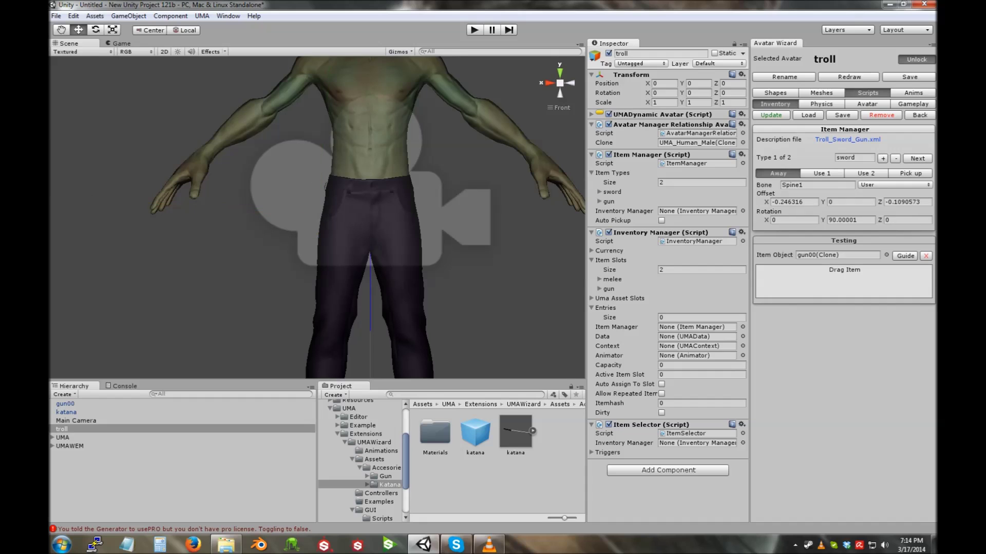
alt+drag(215, 215, 480, 215)
scroll(316, 218, down, 5)
middle_drag(308, 180, 347, 254)
alt+drag(347, 254, 260, 270)
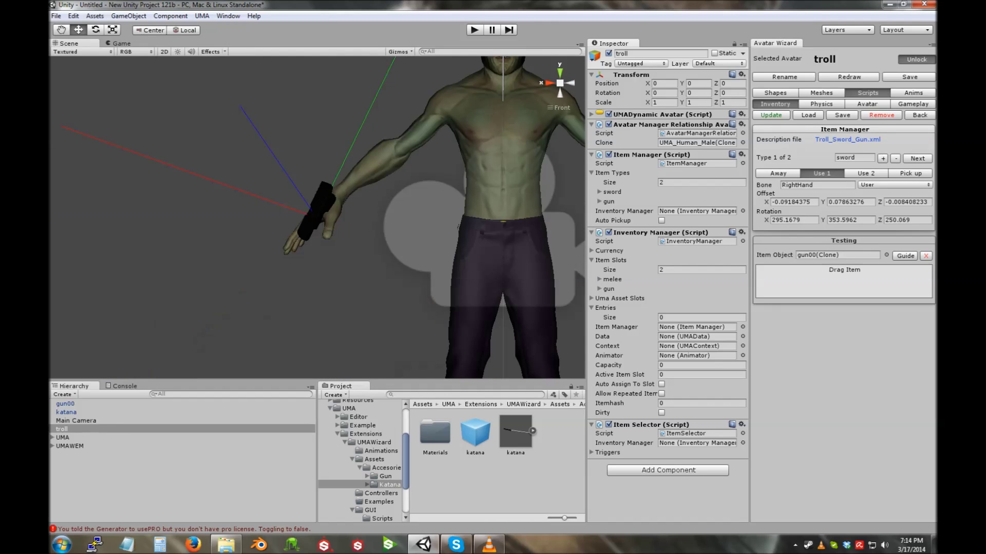
click(926, 256)
drag(67, 412, 843, 281)
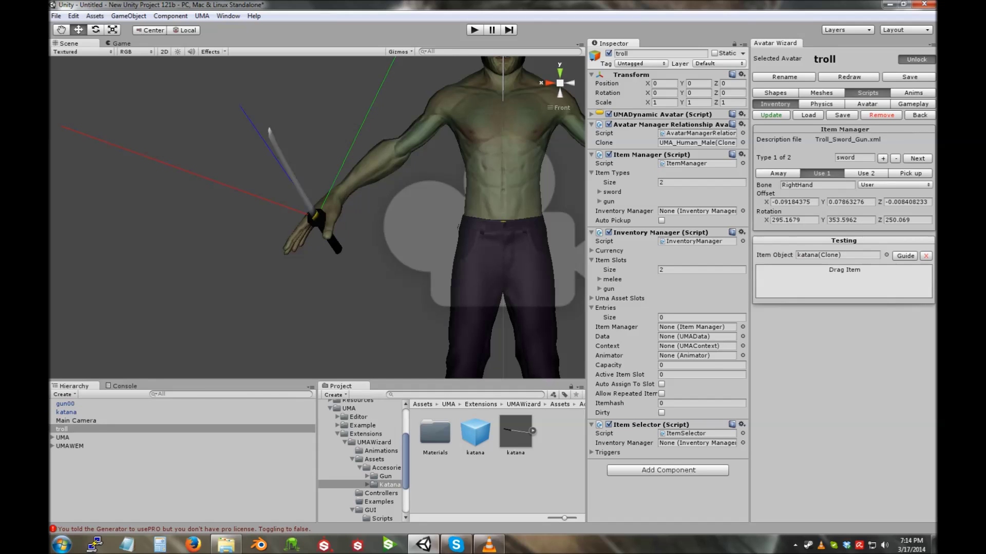
Compare the katana's Away and Use 1 placements on the troll.
click(777, 173)
alt+drag(256, 221, 303, 272)
scroll(308, 267, down, 4)
middle_drag(308, 267, 439, 181)
scroll(439, 180, up, 1)
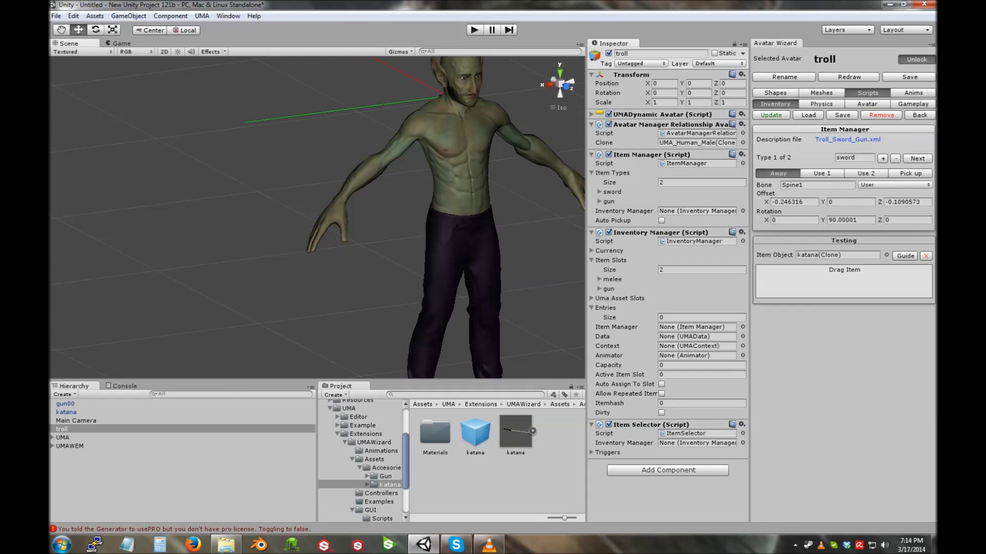
click(821, 174)
click(778, 174)
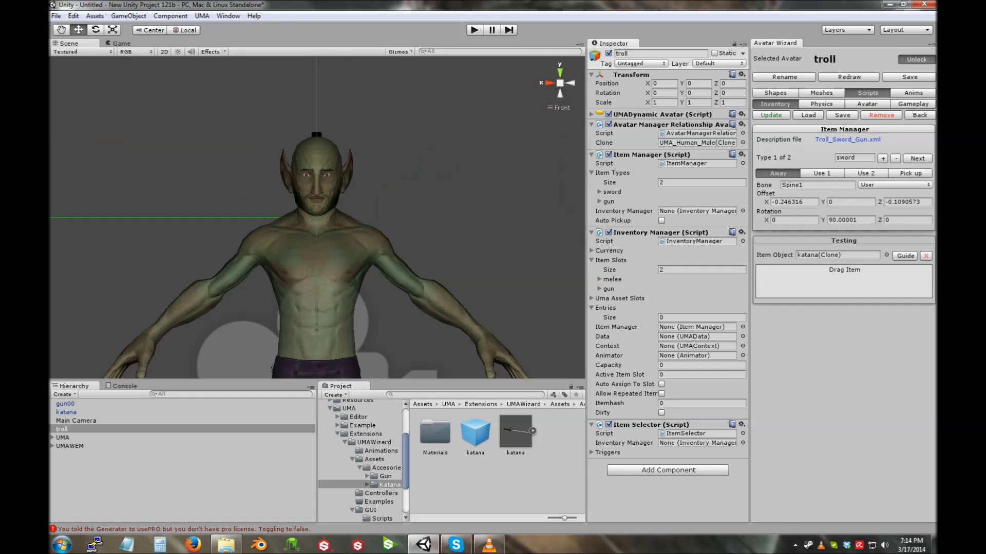
Clear the katana test item, leave the Item Manager settings and unlock the troll avatar.
click(847, 139)
click(848, 139)
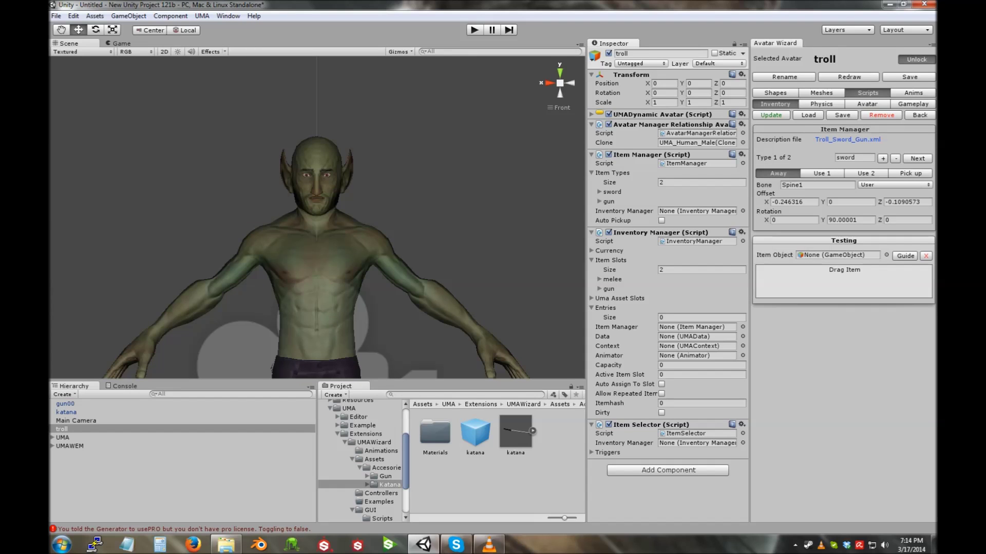
click(919, 115)
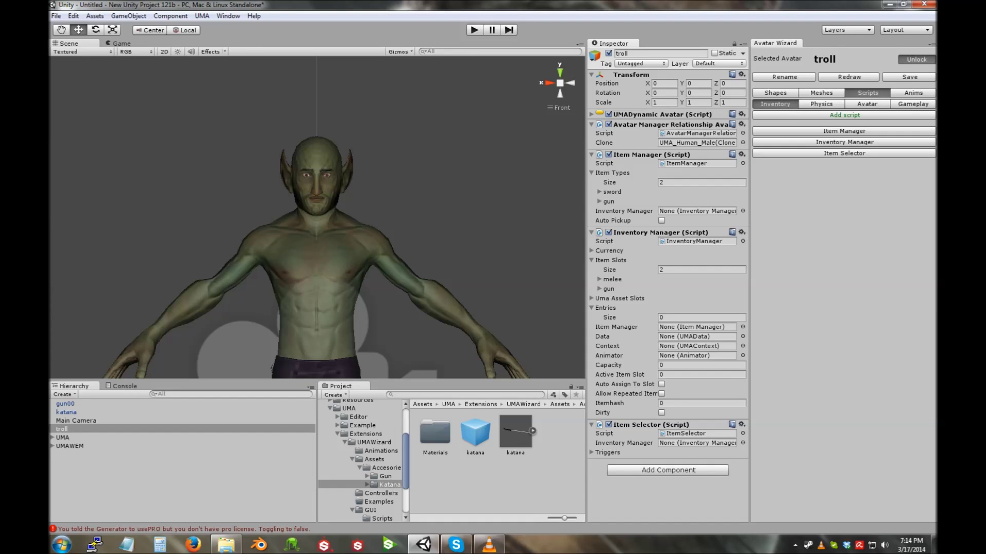
click(916, 59)
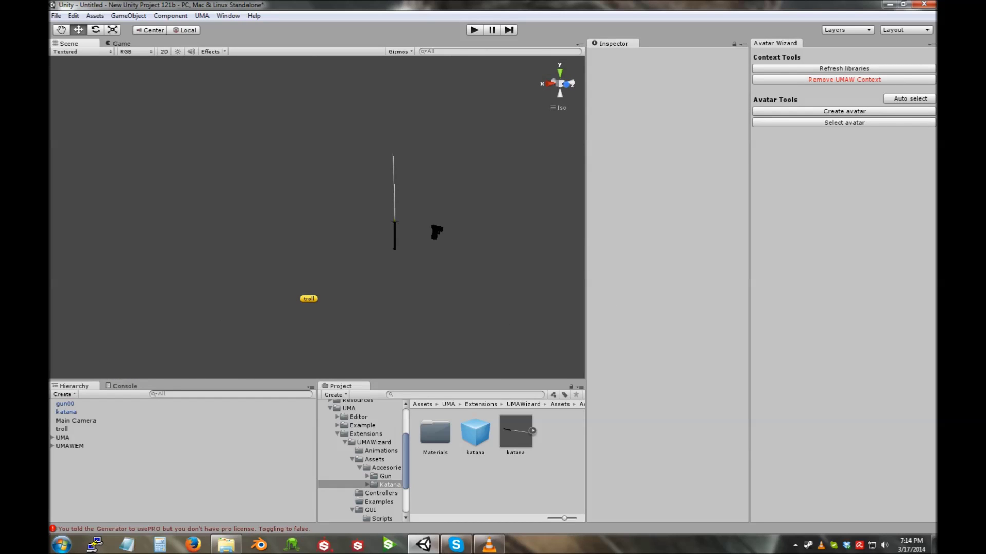
Create a basic scene with the UMA Scene Wizard, then close the wizard.
click(62, 430)
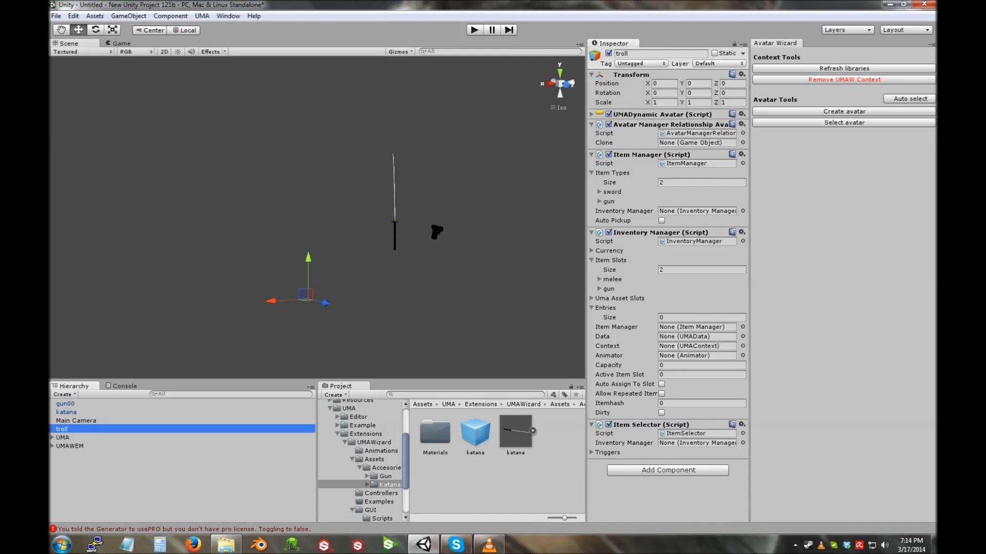
click(202, 16)
mouse_move(231, 56)
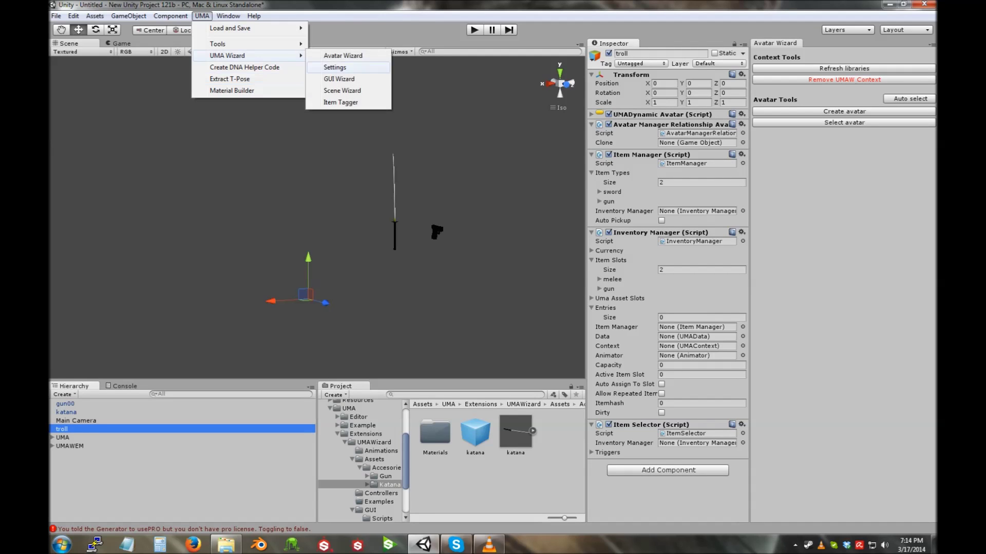
click(342, 91)
click(137, 37)
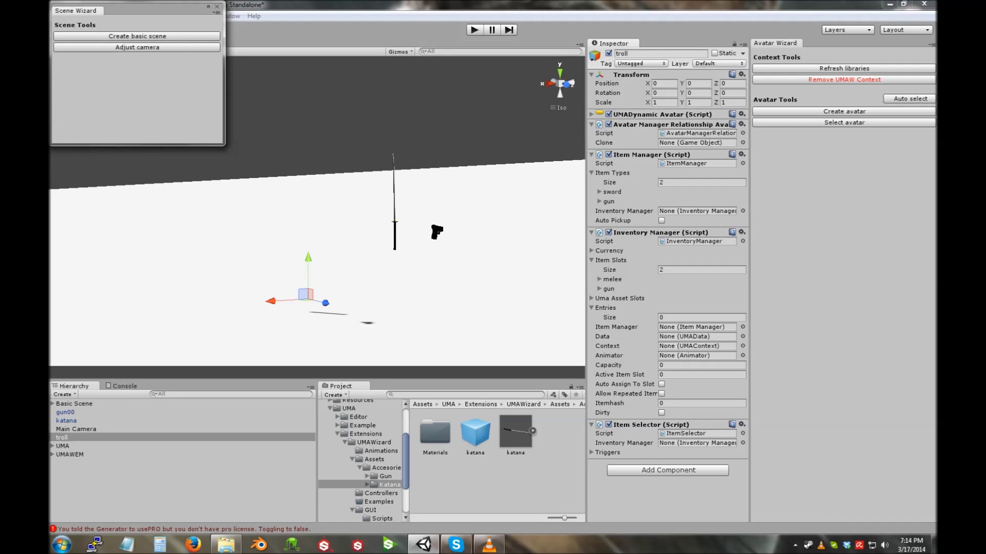
click(217, 6)
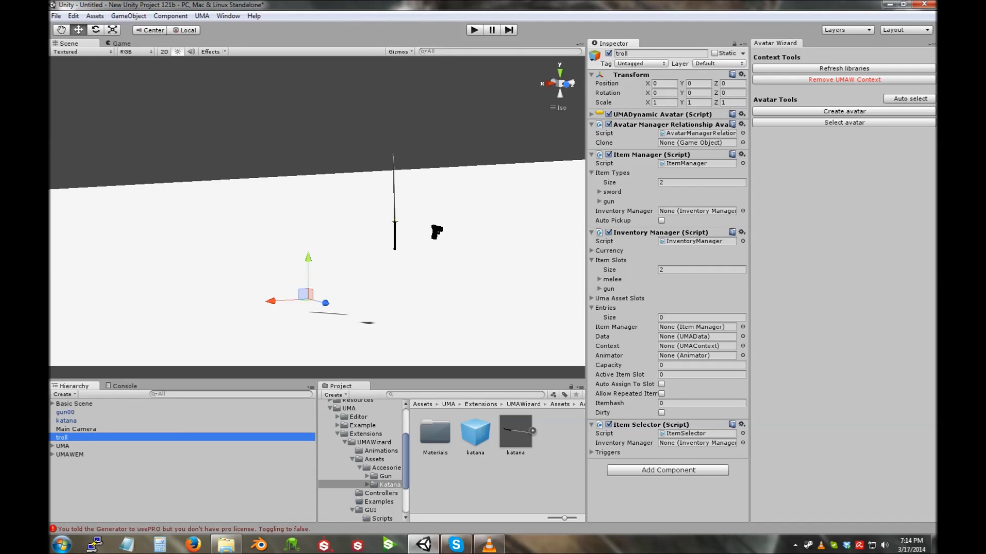
Run the game and view the troll beside the katana and gun in the Scene view.
key(ctrl+p)
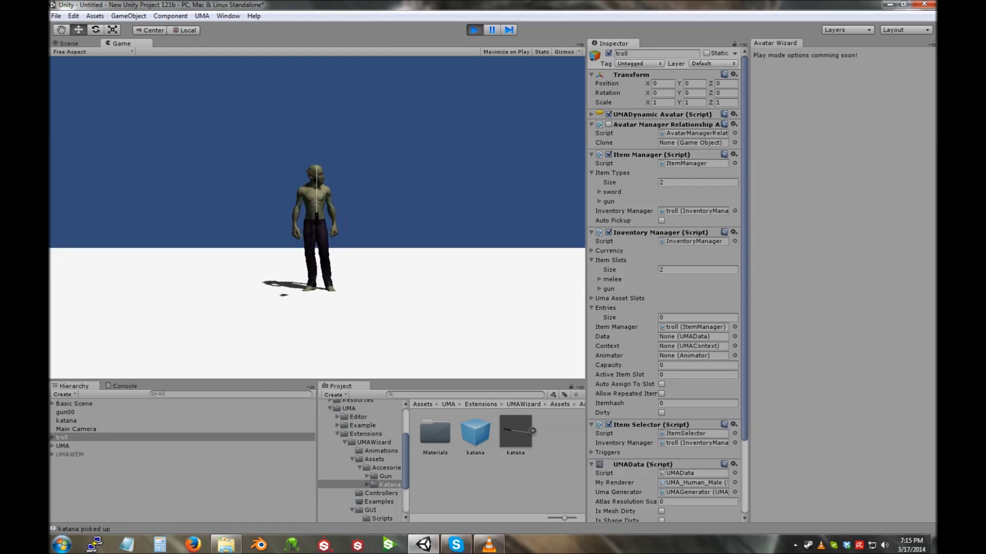
click(69, 44)
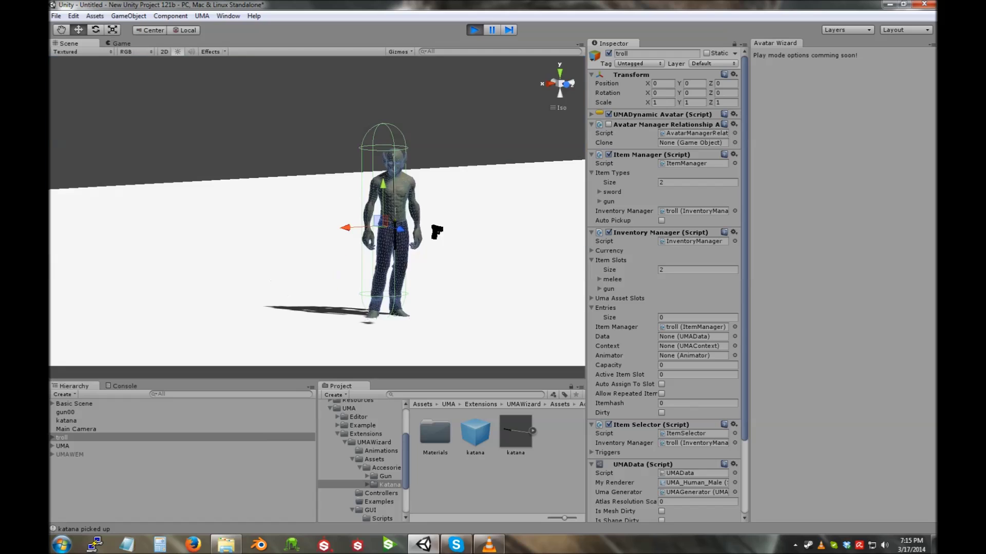
right_drag(288, 215, 426, 218)
middle_drag(442, 218, 260, 212)
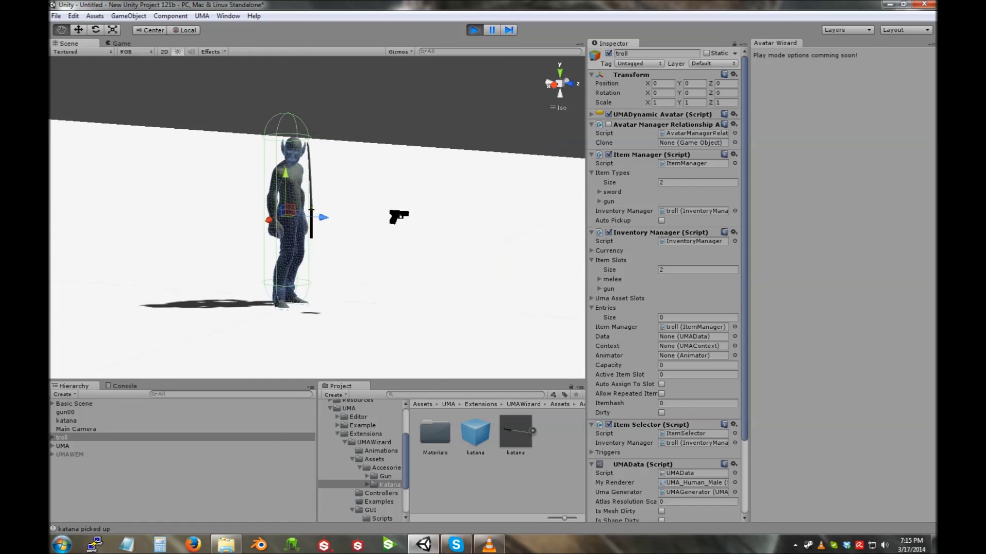
Check the Inventory Manager's entries while the game runs, and view the katana's components.
click(591, 260)
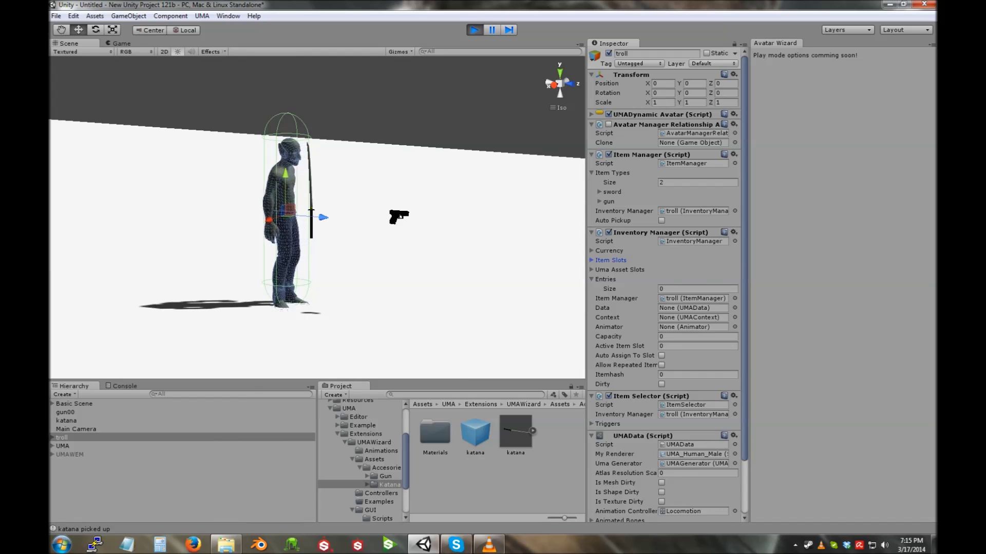
click(592, 280)
click(591, 279)
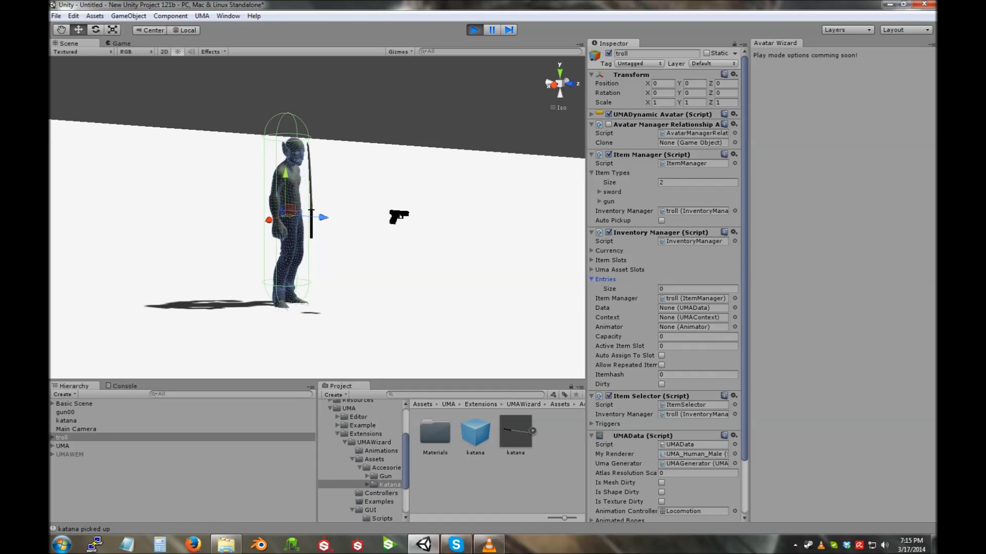
click(66, 420)
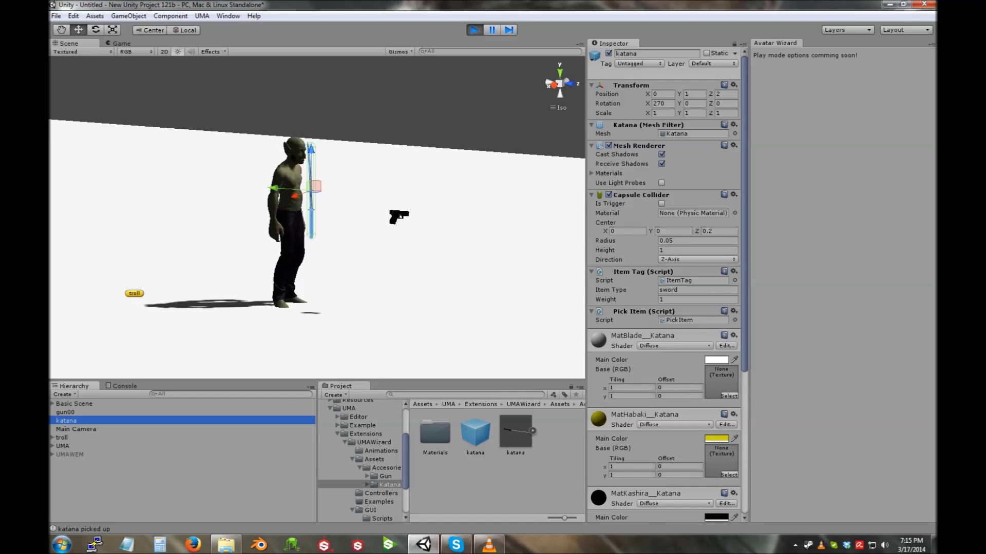
Stop the game and add the ItemPickUpGUI script from the UMAWizard GUI Scripts folder to the troll.
click(61, 437)
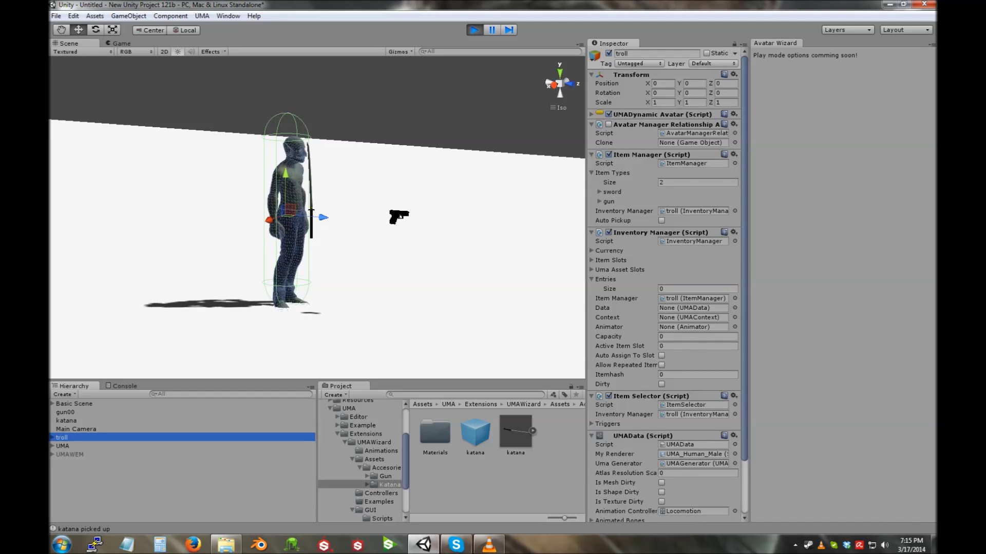
key(ctrl+p)
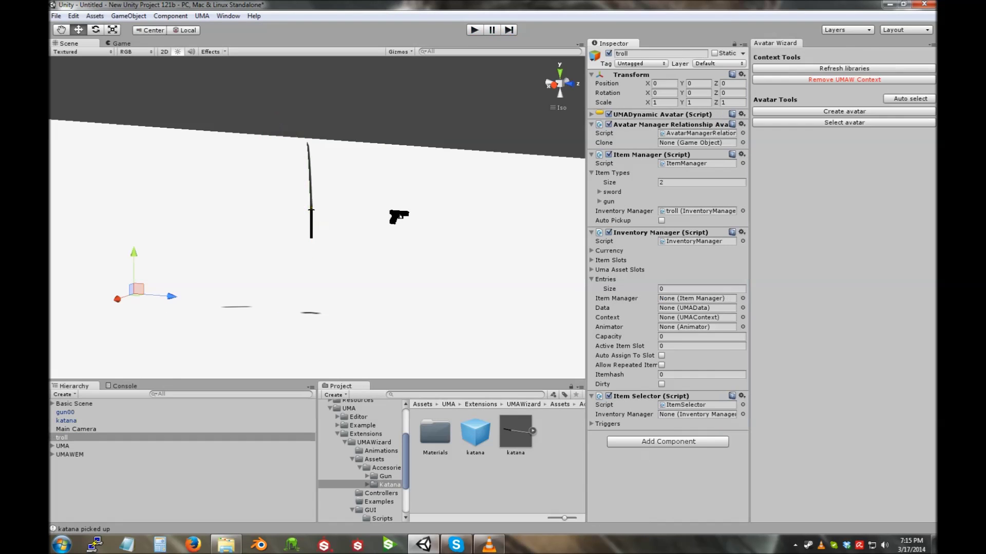
key(ctrl+2)
key(ctrl+1)
click(370, 509)
double_click(434, 436)
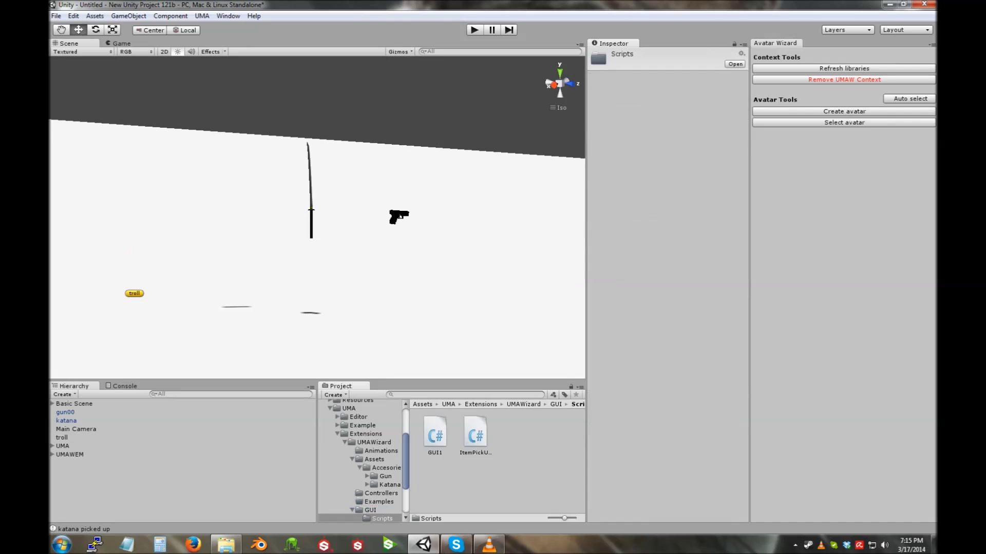
click(474, 435)
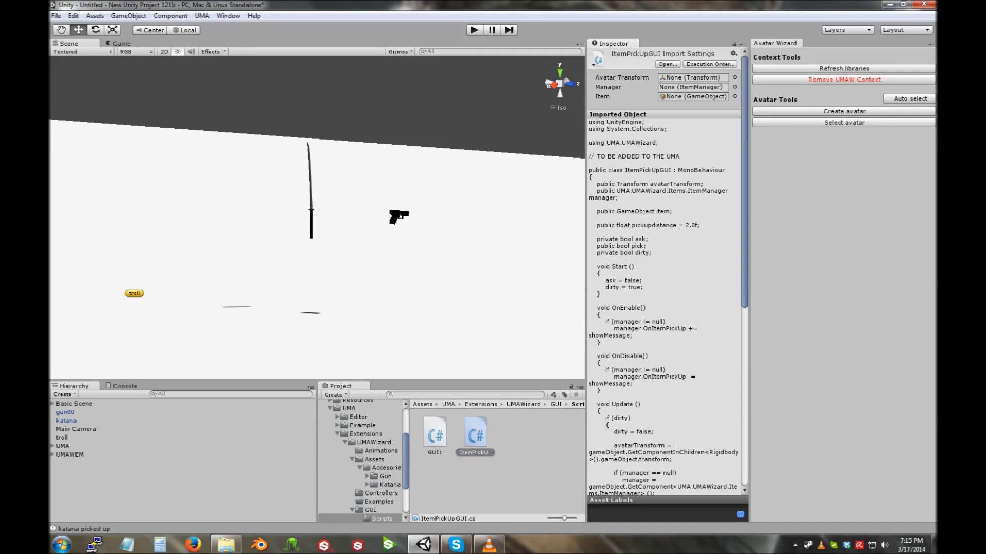
drag(475, 435, 62, 437)
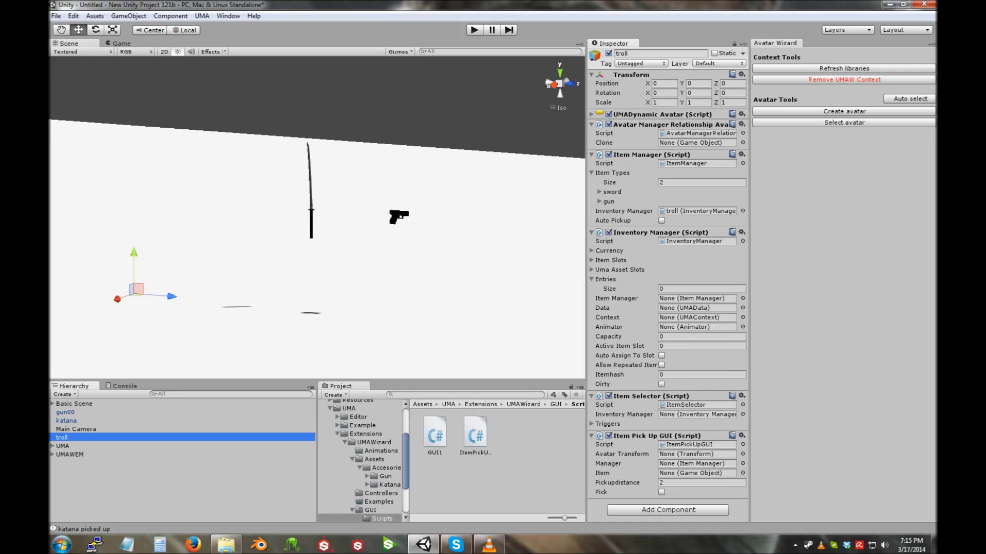
Run the game, walk the troll up to the katana, and examine its Item Pick Up GUI pickup distance beside the Scene view.
key(ctrl+p)
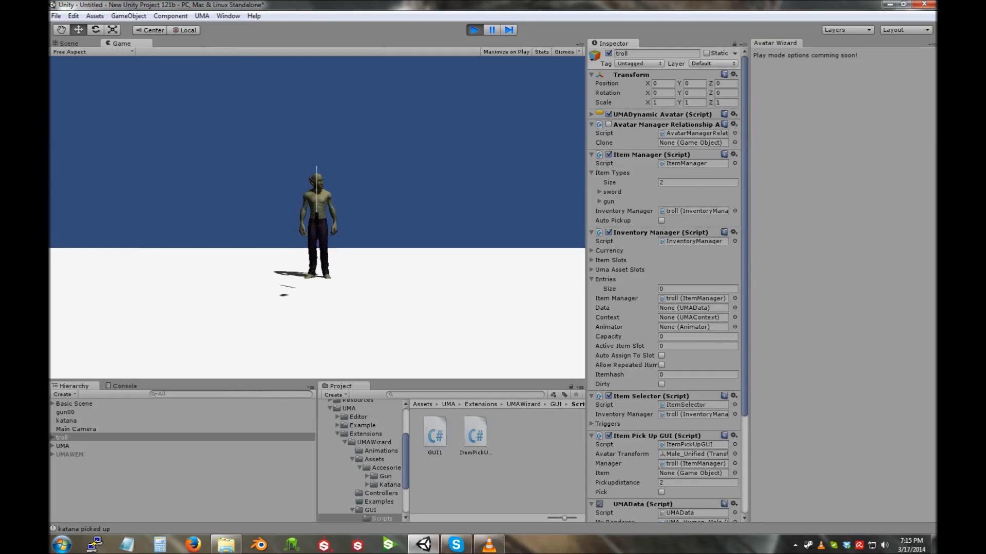
key(w)
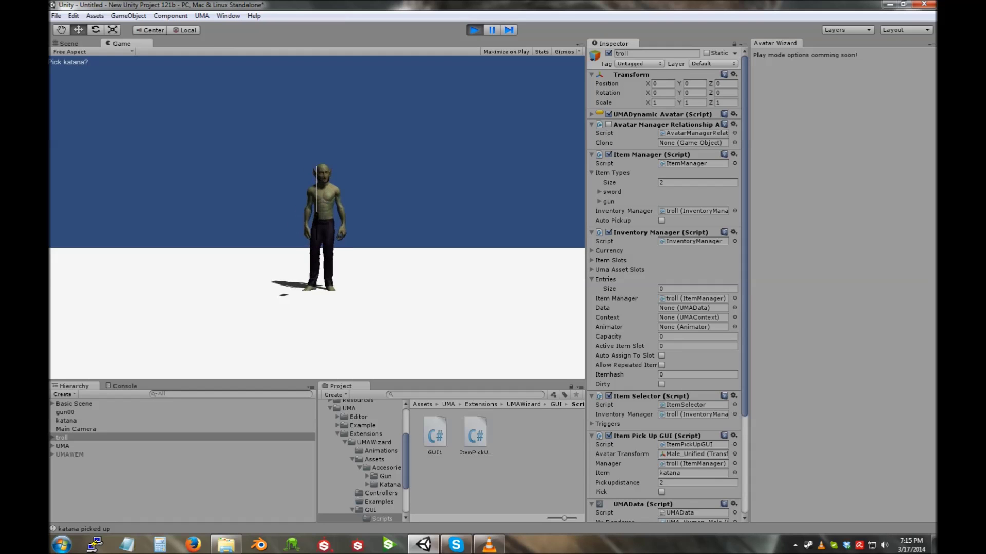
click(69, 43)
alt+drag(288, 216, 318, 221)
right_drag(329, 226, 295, 201)
click(679, 483)
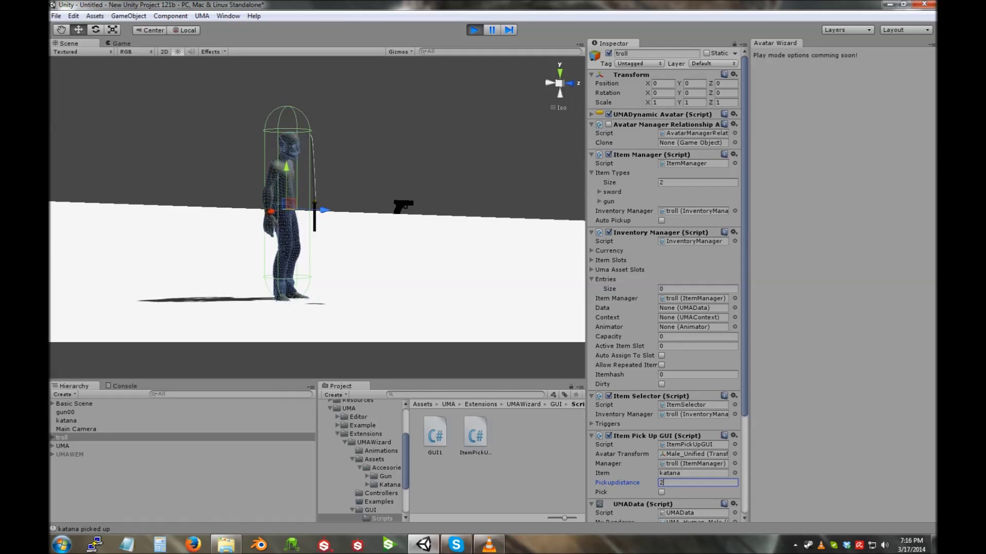
Walk the troll away from the katana in the running game to test the pickup prompt's distance limit.
key(ctrl+2)
key(d)
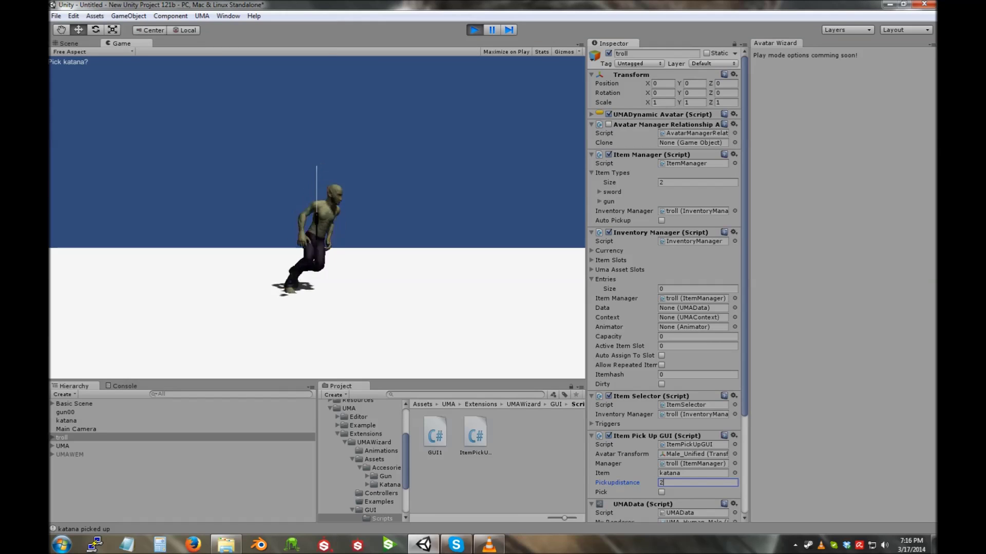
key(w)
key(a)
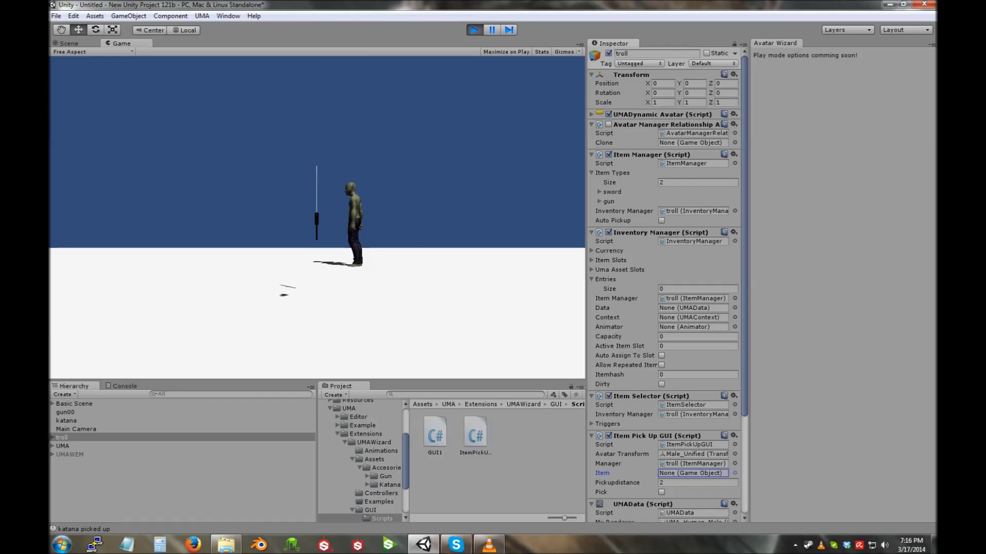
key(a)
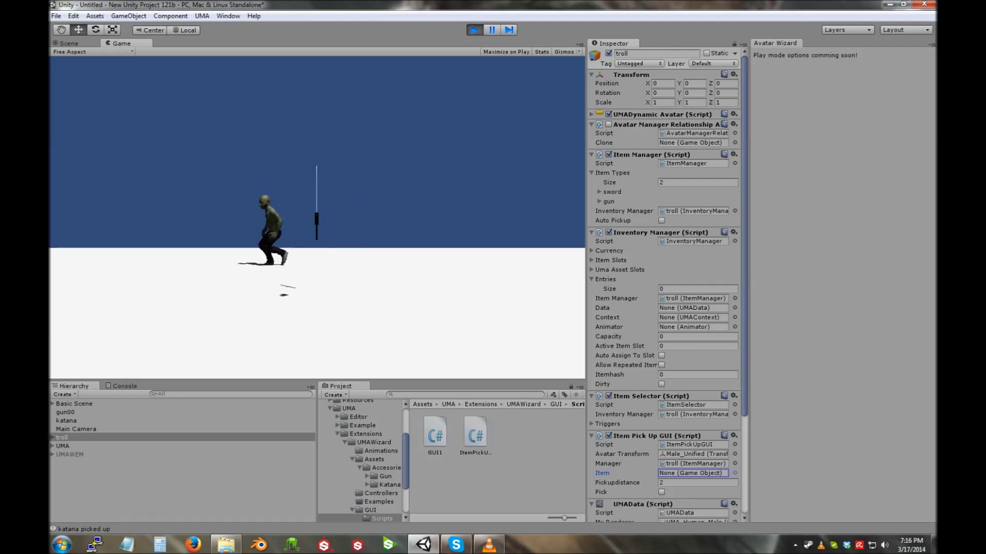
key(a)
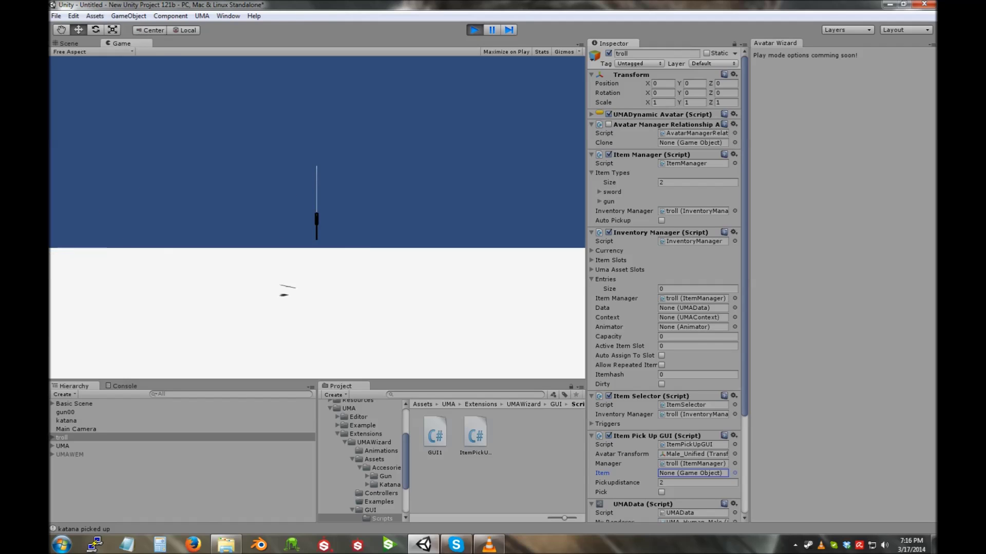
Walk the troll to the gun, check the pickup key in the ItemPickUpGUI script, and pick up the gun.
key(d)
key(d)
key(a)
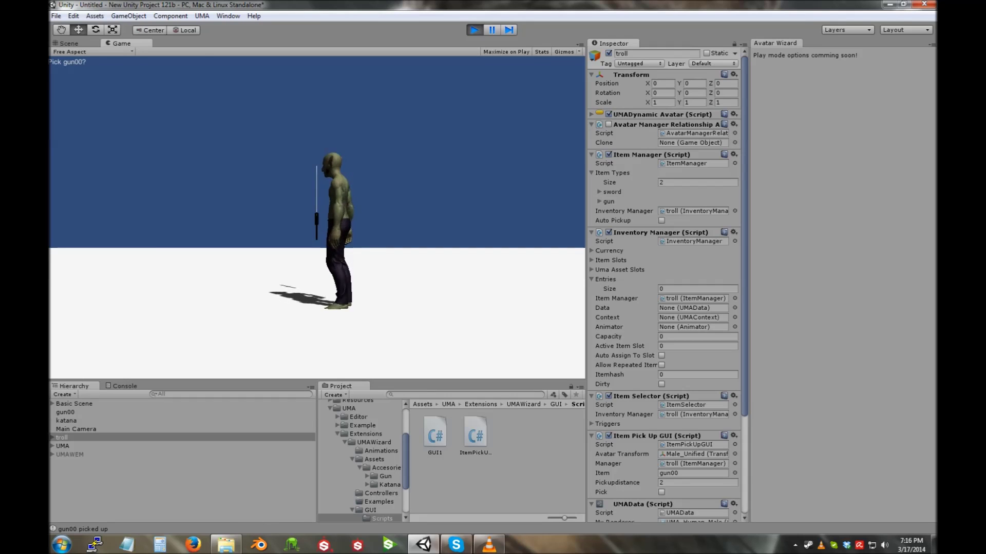
click(475, 436)
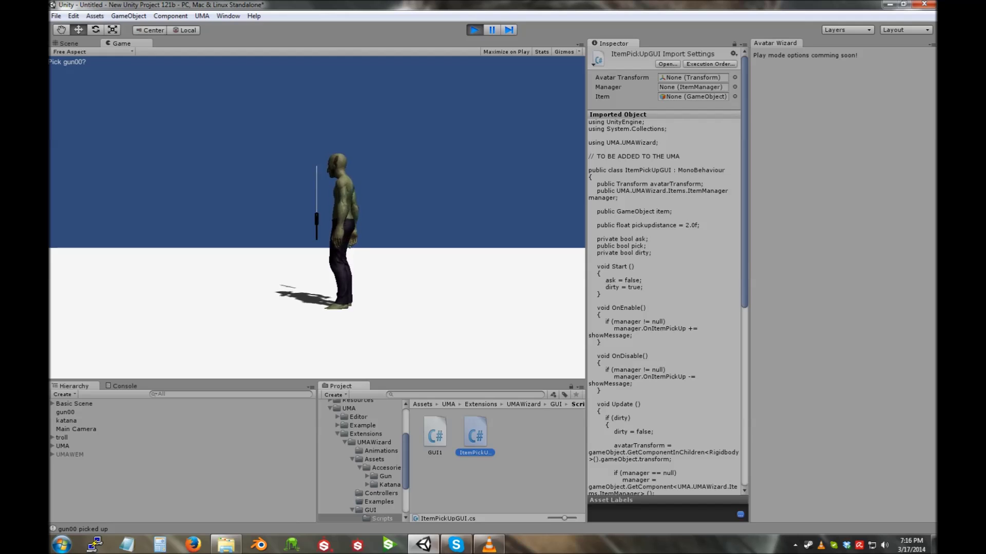
scroll(665, 274, down, 15)
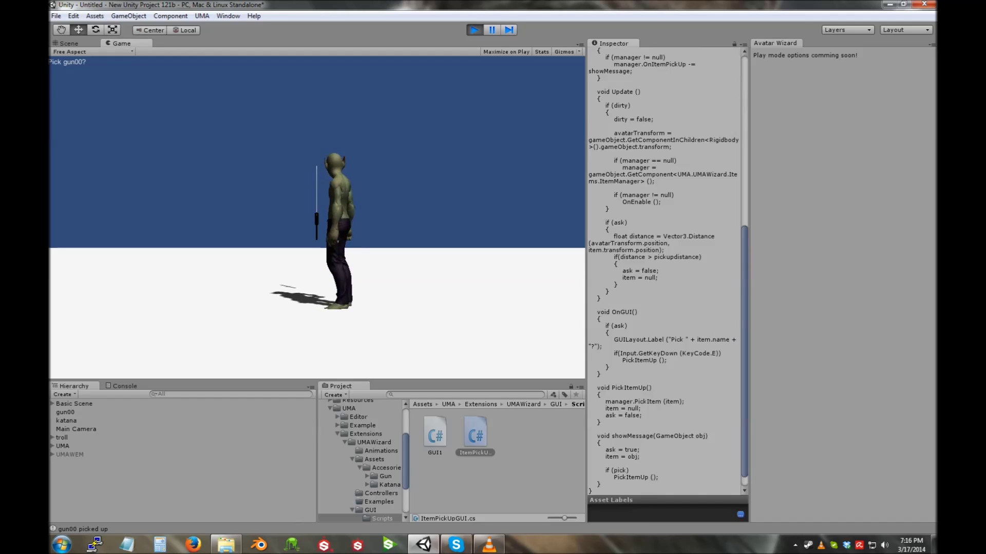
key(e)
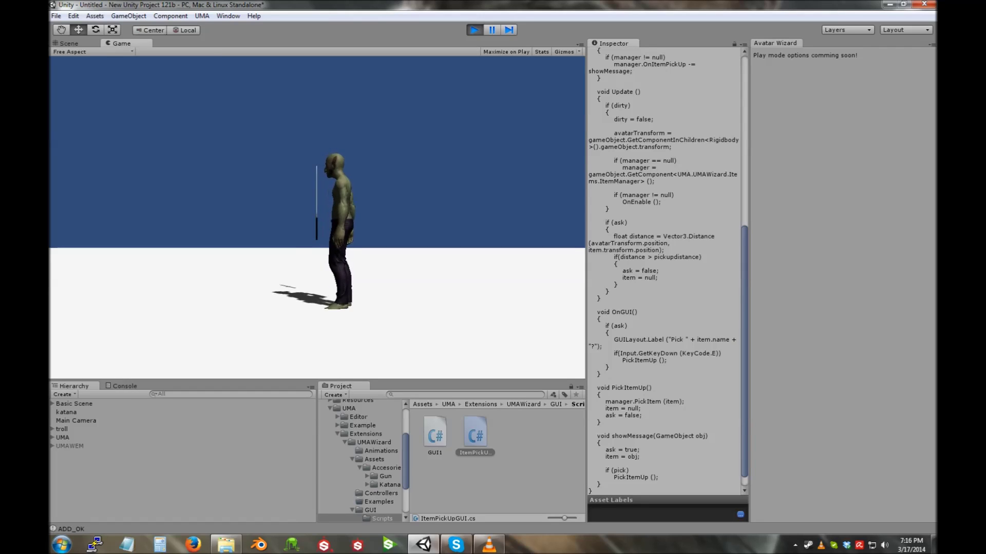
Turn the troll toward the camera, draw the gun, and switch to the melee slot.
key(a)
key(w)
key(d)
key(s)
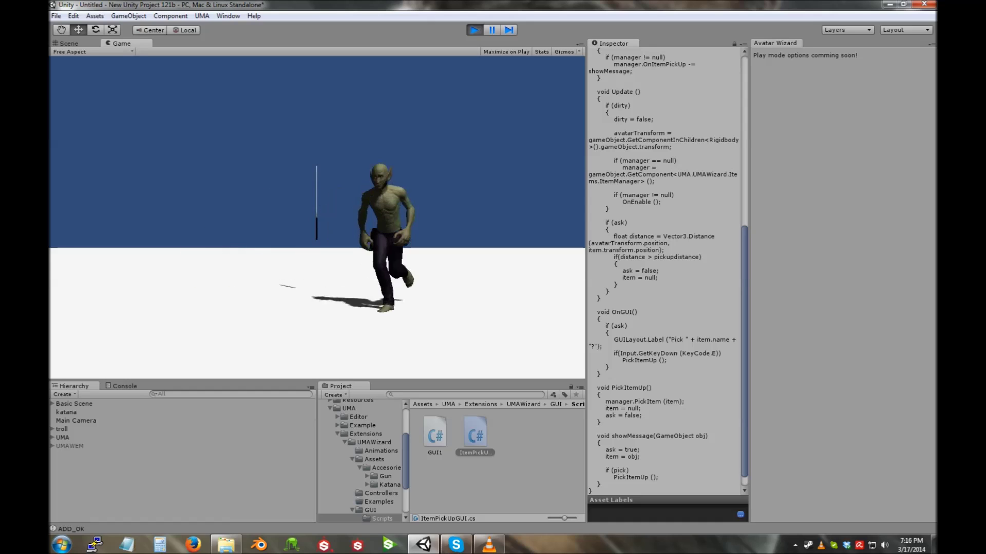
key(1)
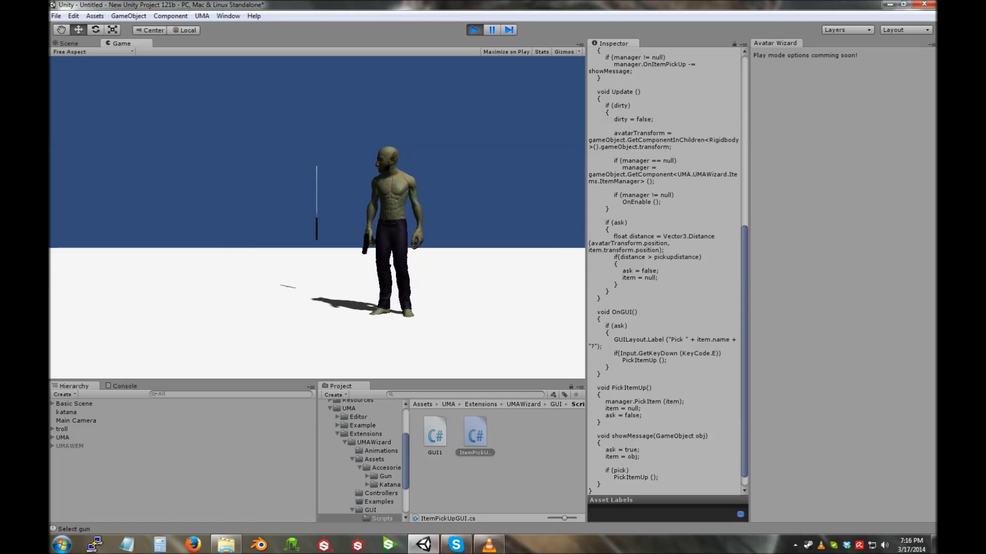
key(2)
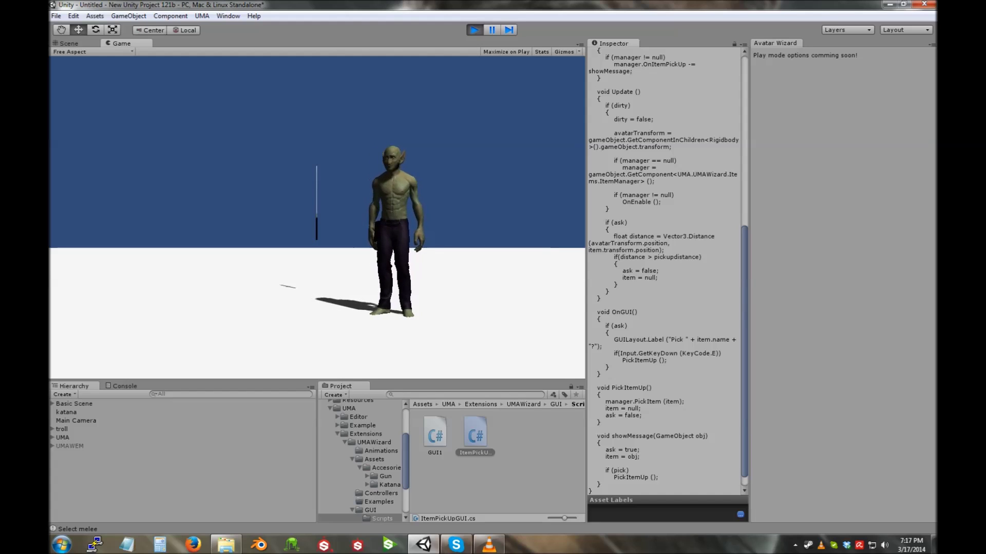
Walk the troll over to the katana and pick it up.
key(w)
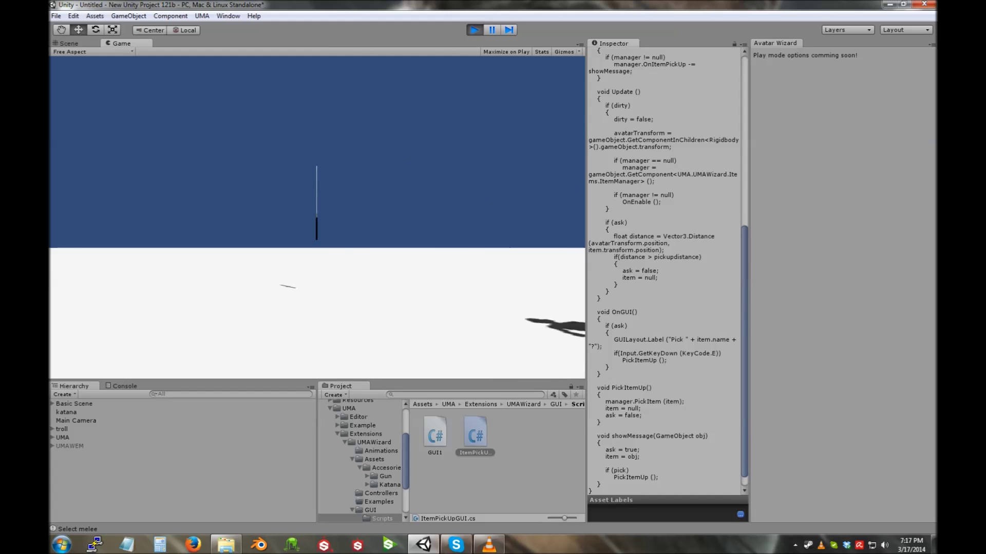
key(w)
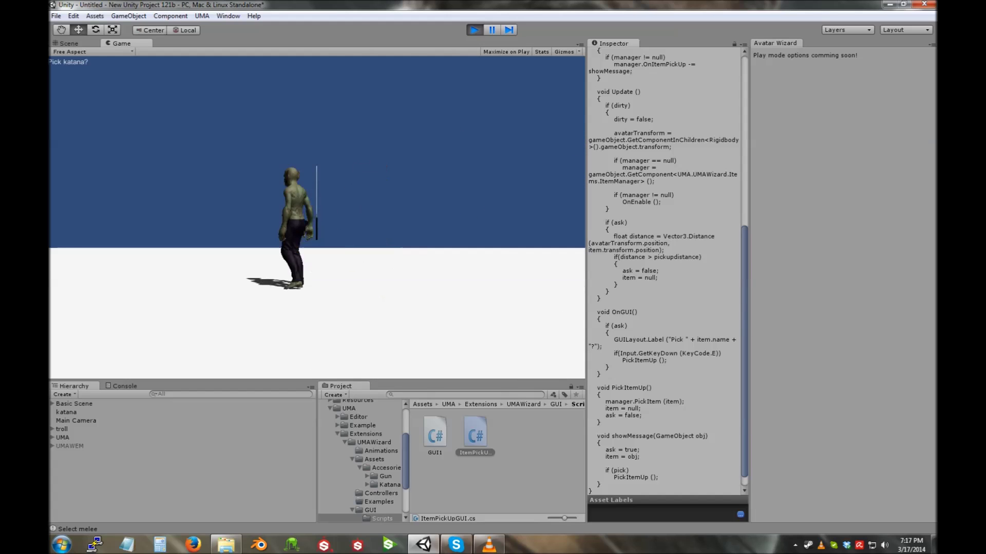
key(e)
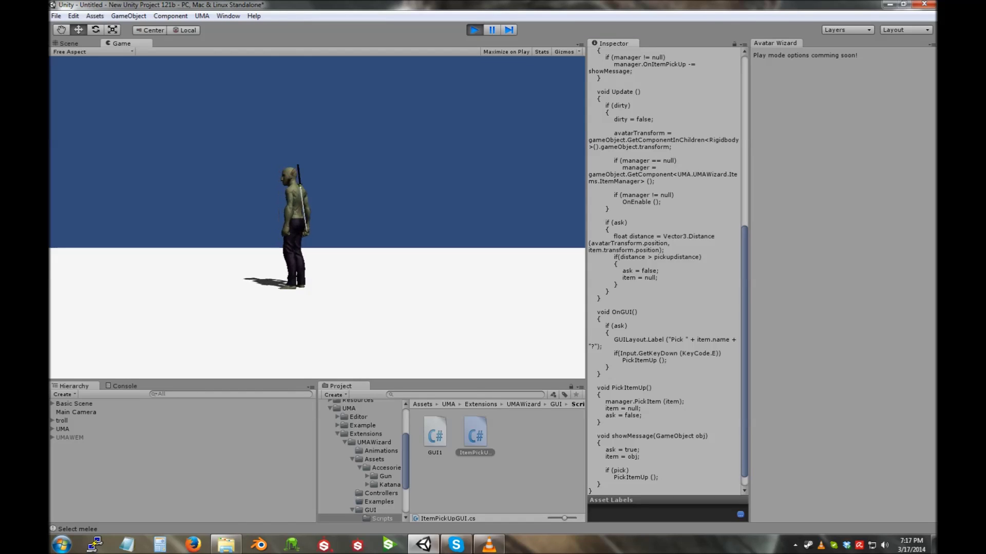
Walk the troll around with both weapons, toggle the first weapon slot repeatedly, and stop the game.
key(w)
key(d)
key(d)
key(a)
key(1)
key(1)
key(1)
key(1)
key(1)
key(1)
key(ctrl+p)
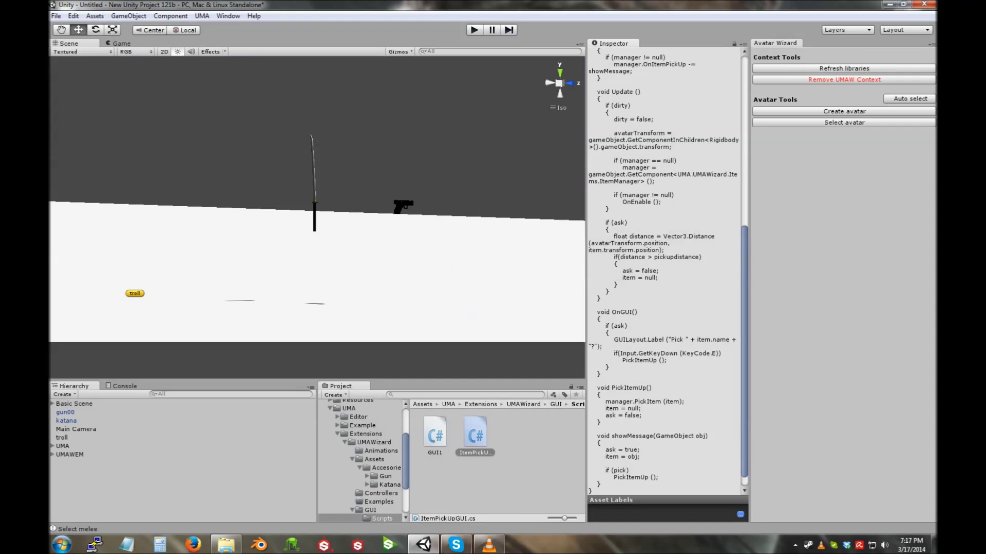
Move the troll sideways along the X axis to about X 2.44, away from the katana and gun.
scroll(317, 218, down, 11)
scroll(318, 218, up, 2)
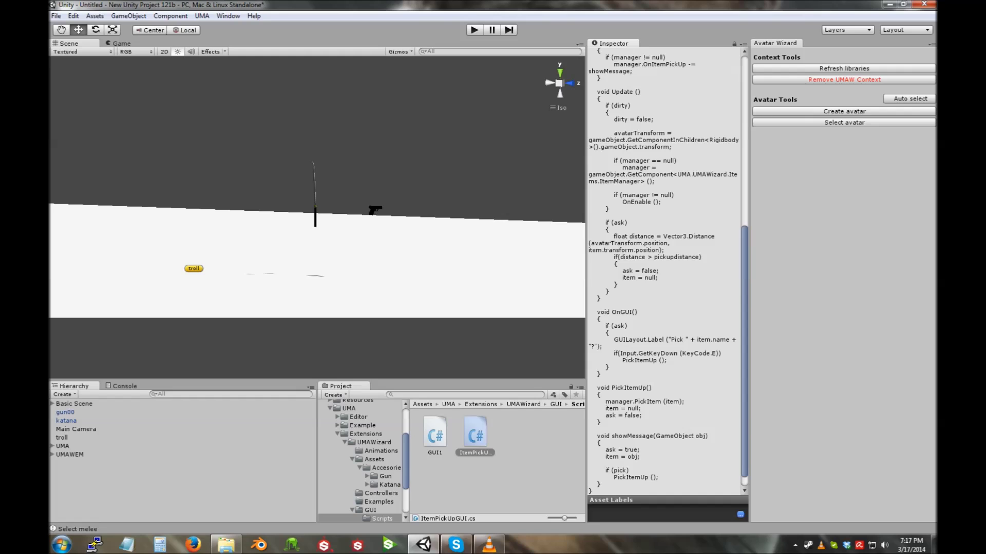
click(63, 438)
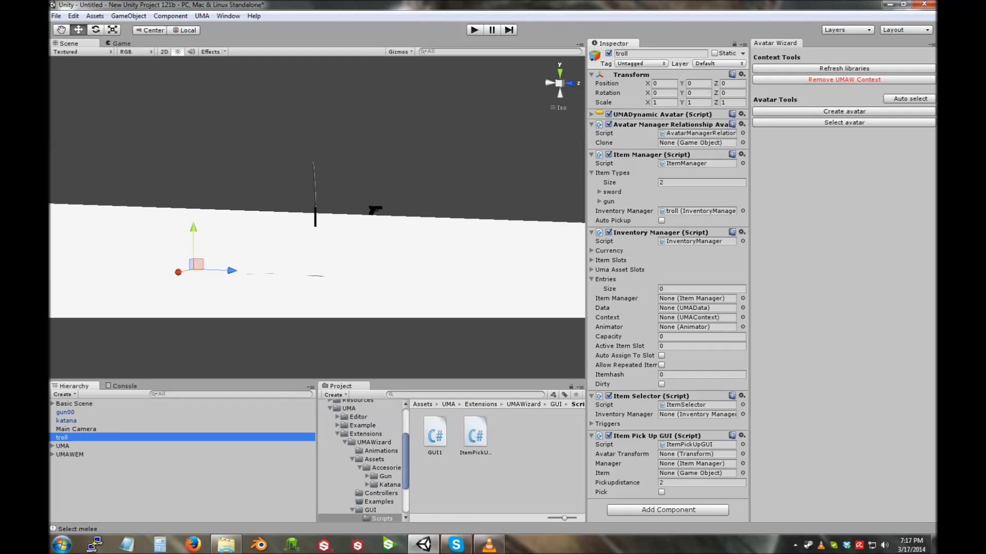
right_drag(411, 195, 138, 251)
drag(203, 241, 43, 245)
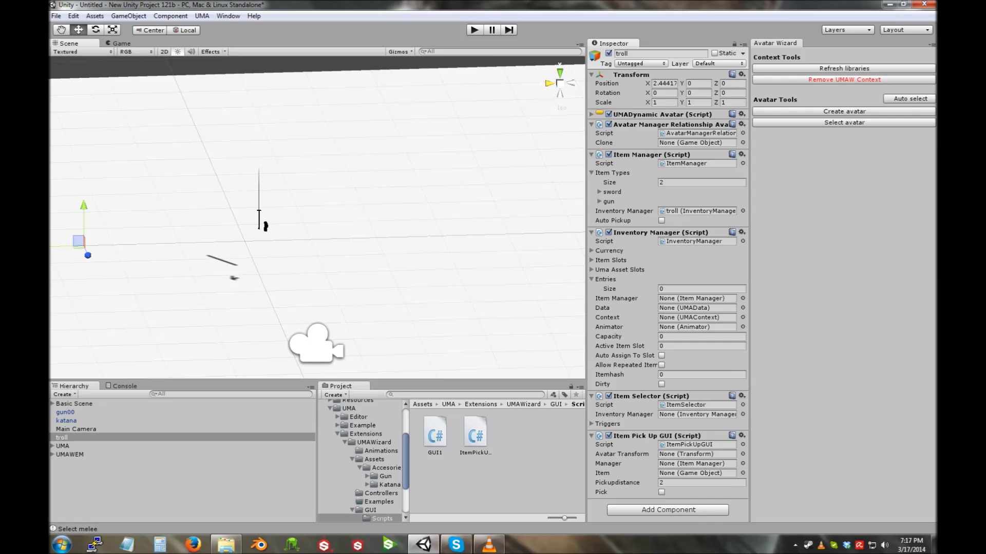
Create a new avatar named lucy from the existing Lucy recipe and select it for editing in the Avatar Wizard.
click(843, 111)
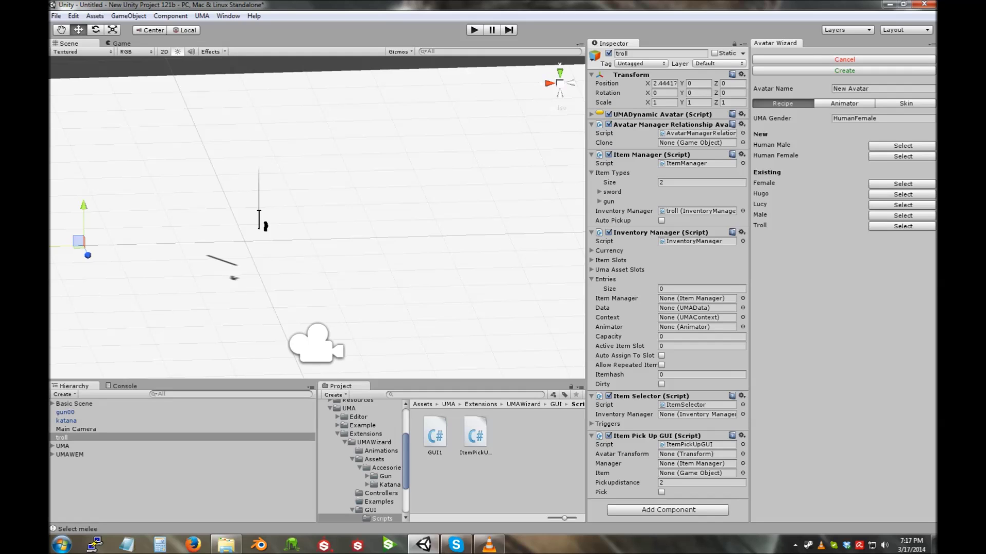
click(902, 206)
click(883, 89)
text(lucy)
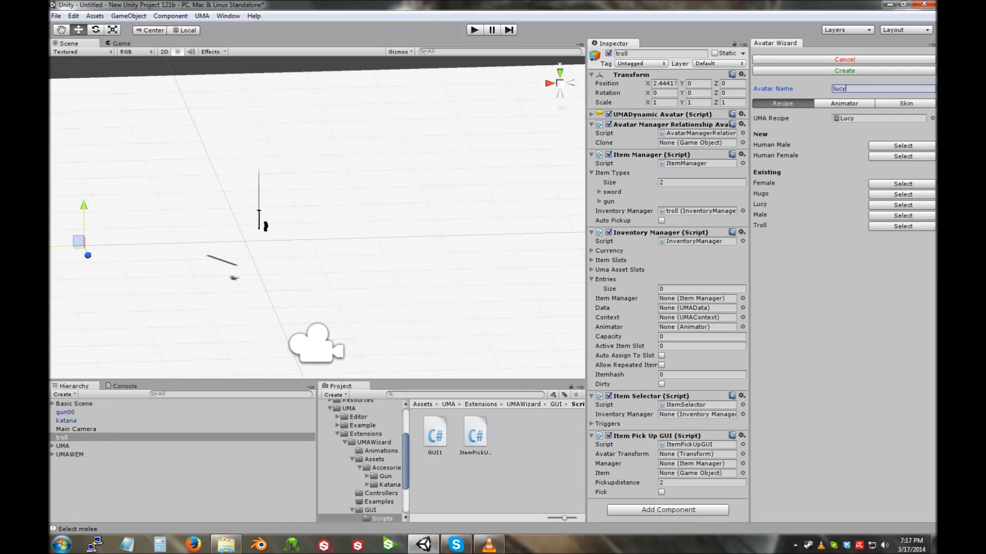
click(844, 71)
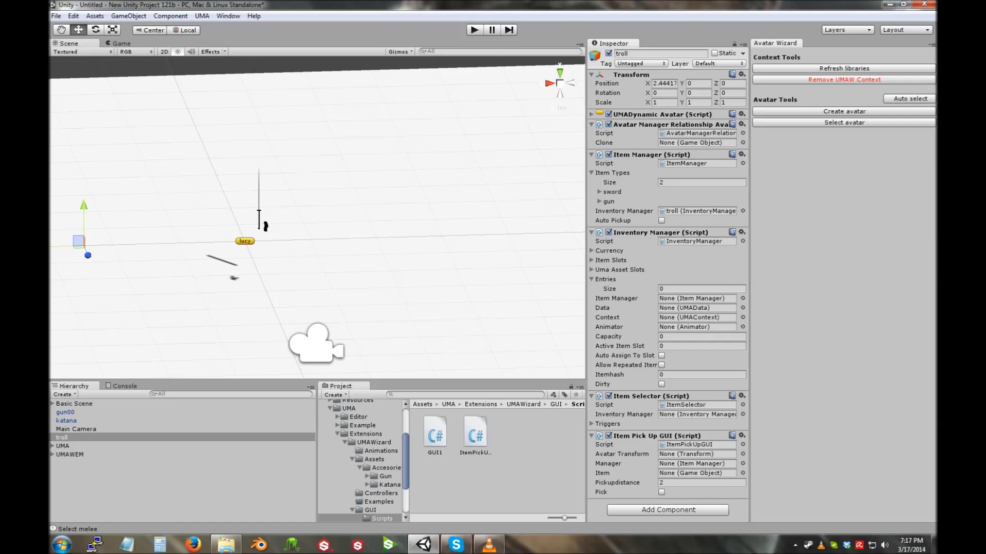
click(844, 122)
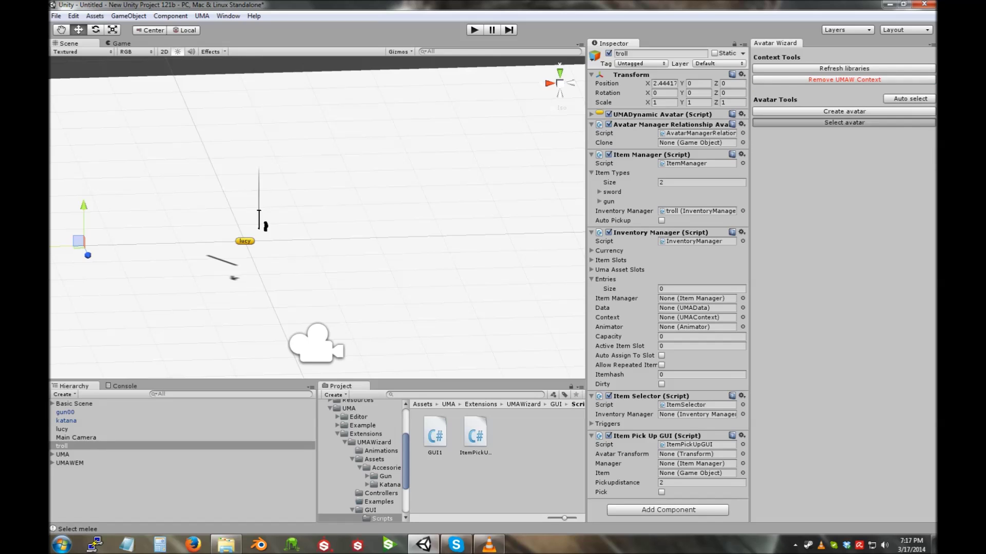
click(903, 92)
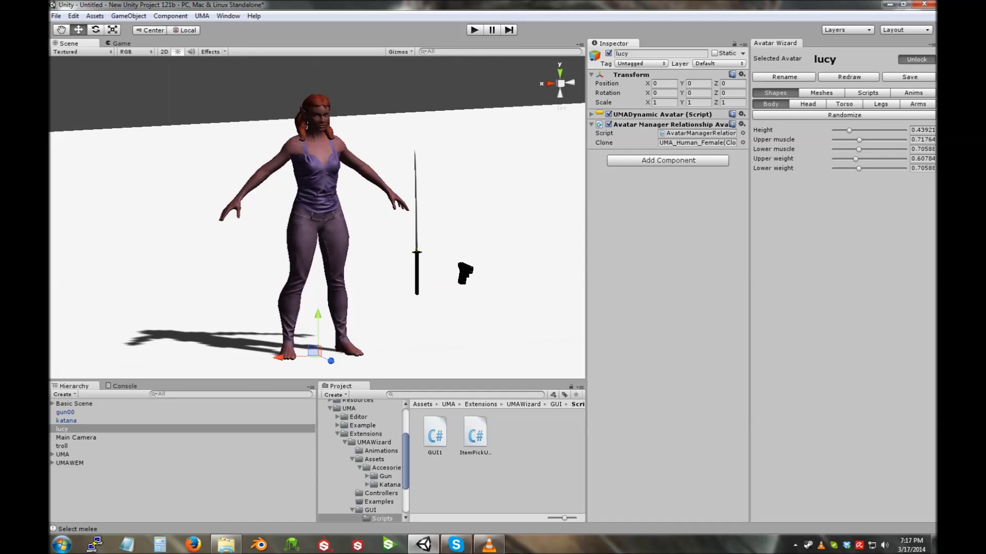
Add the Item Manager script to lucy and load the Troll_Sword_Gun.xml description file into it.
click(821, 92)
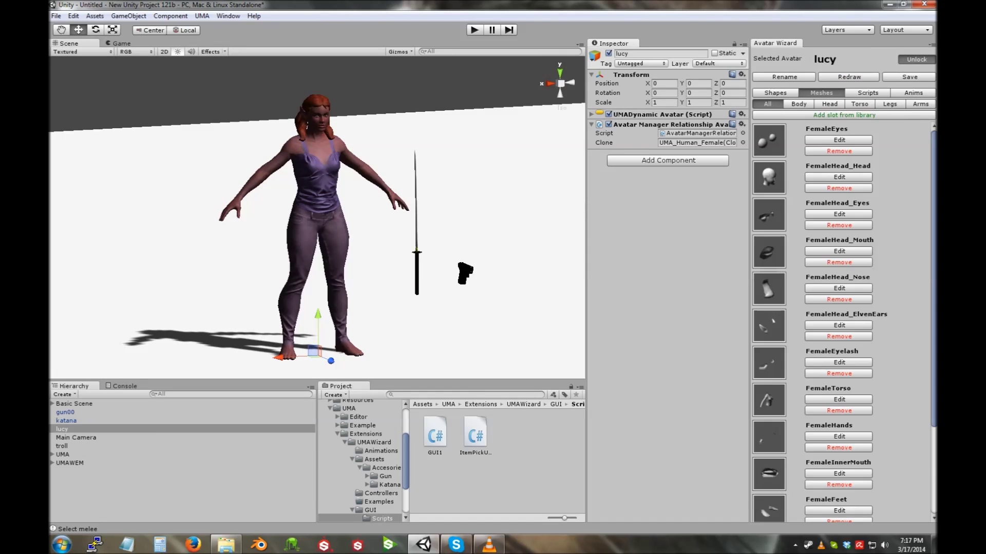
click(867, 93)
click(844, 115)
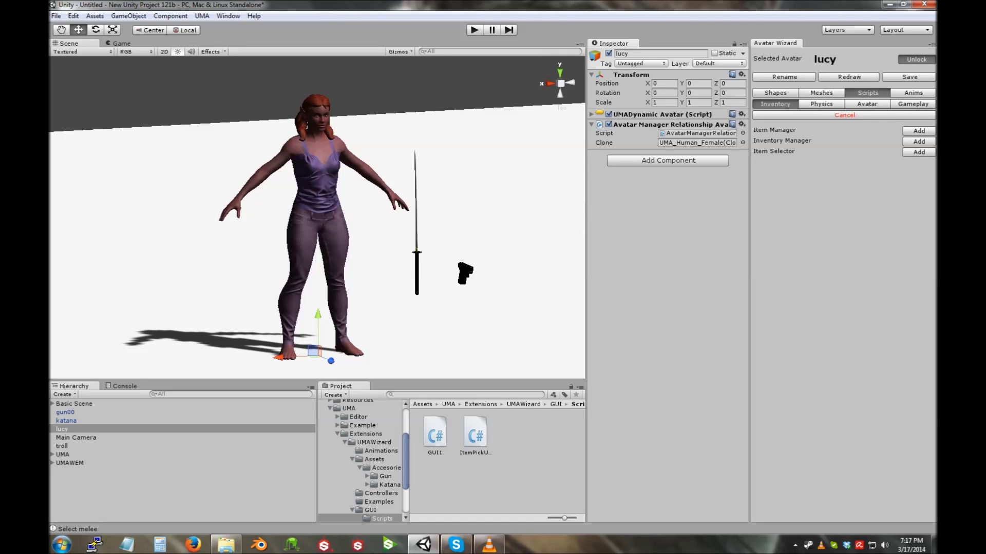
click(919, 131)
click(844, 131)
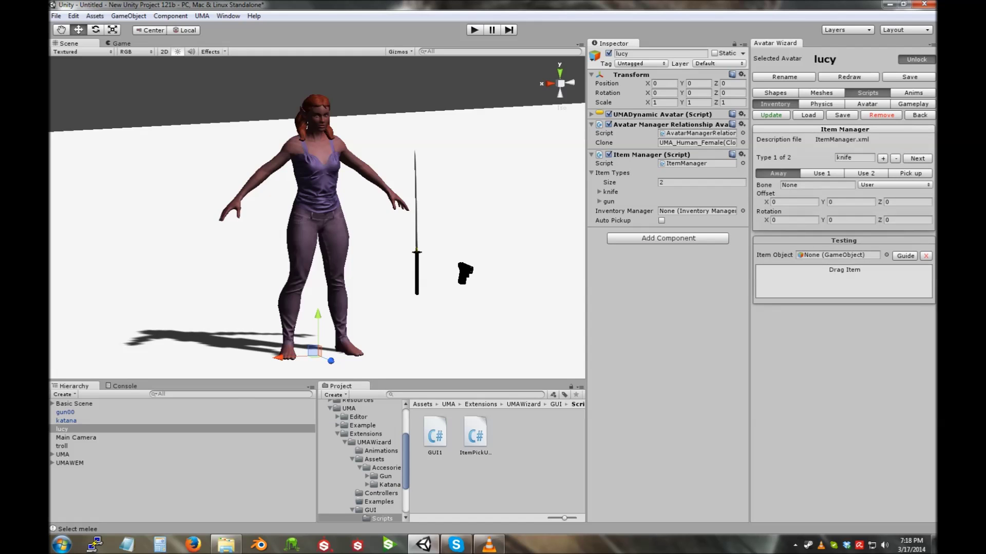
click(808, 116)
double_click(189, 206)
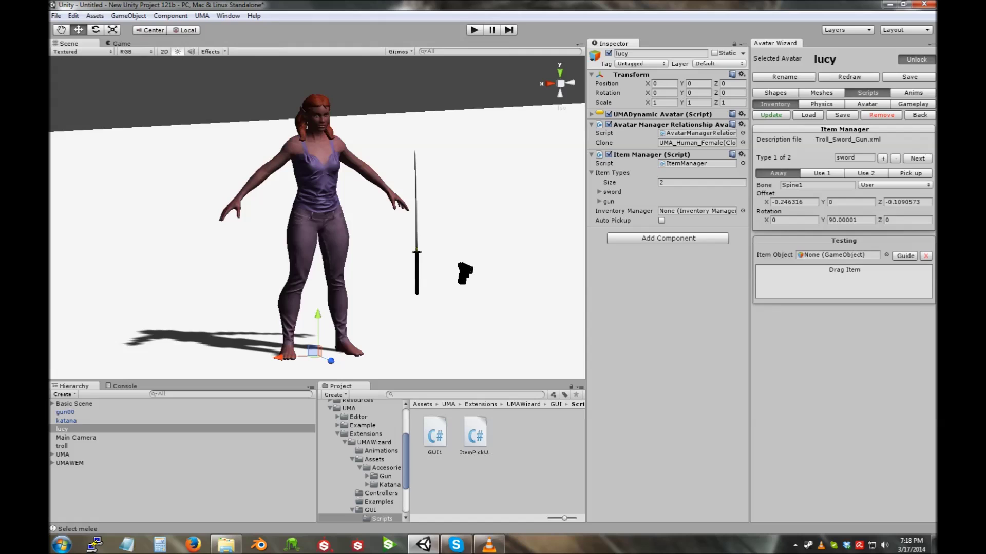
Add the Inventory Manager script to lucy and set the melee slot's item type to sword.
click(919, 116)
click(916, 115)
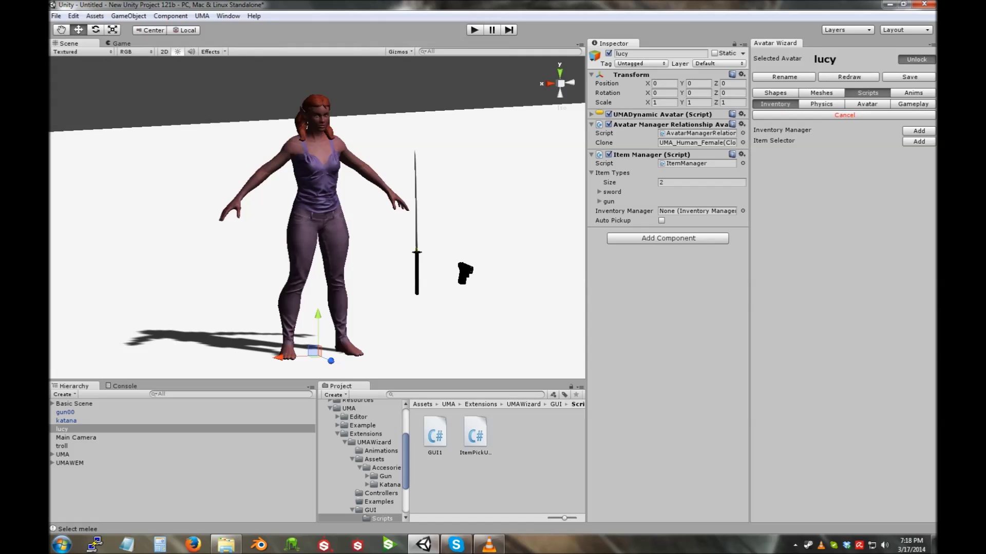
click(919, 131)
click(844, 142)
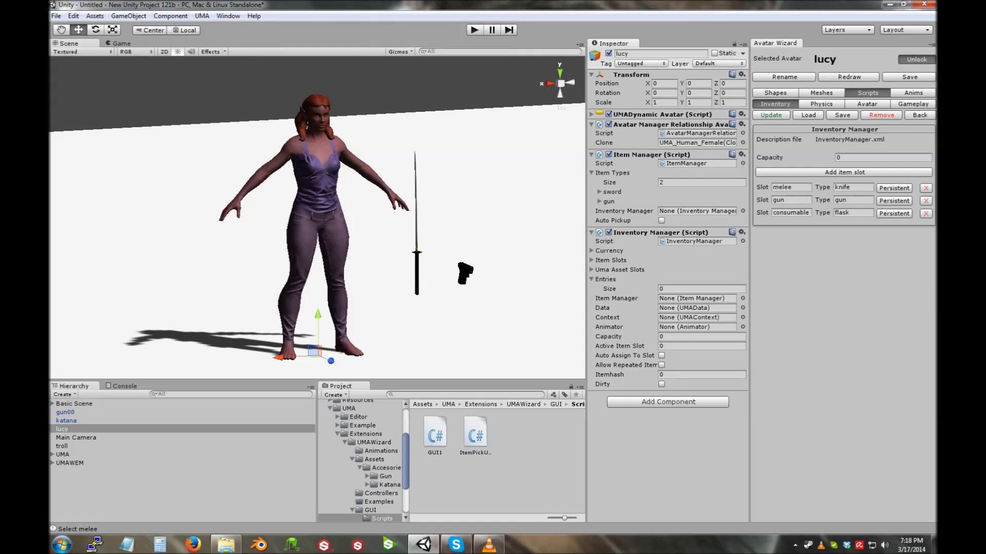
click(852, 188)
text(sword)
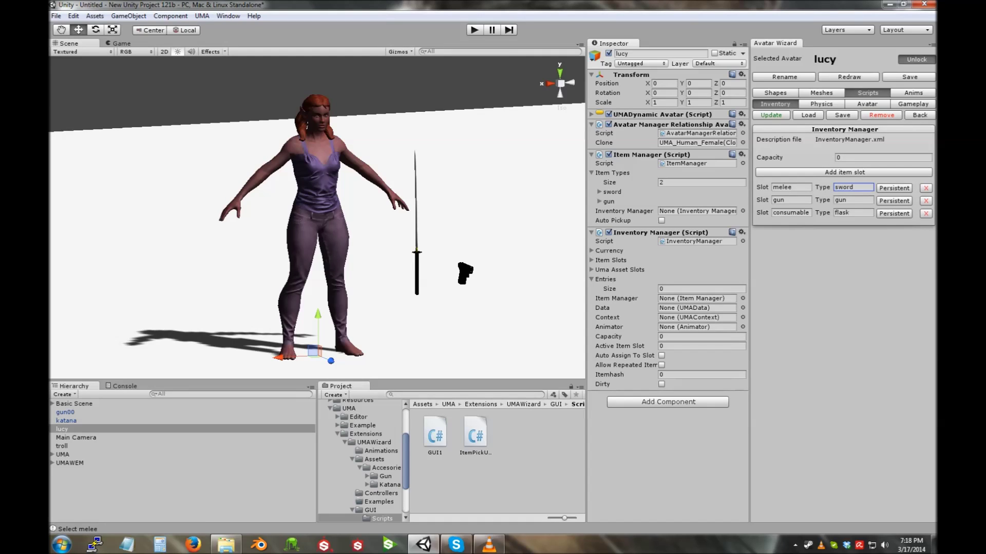
click(771, 115)
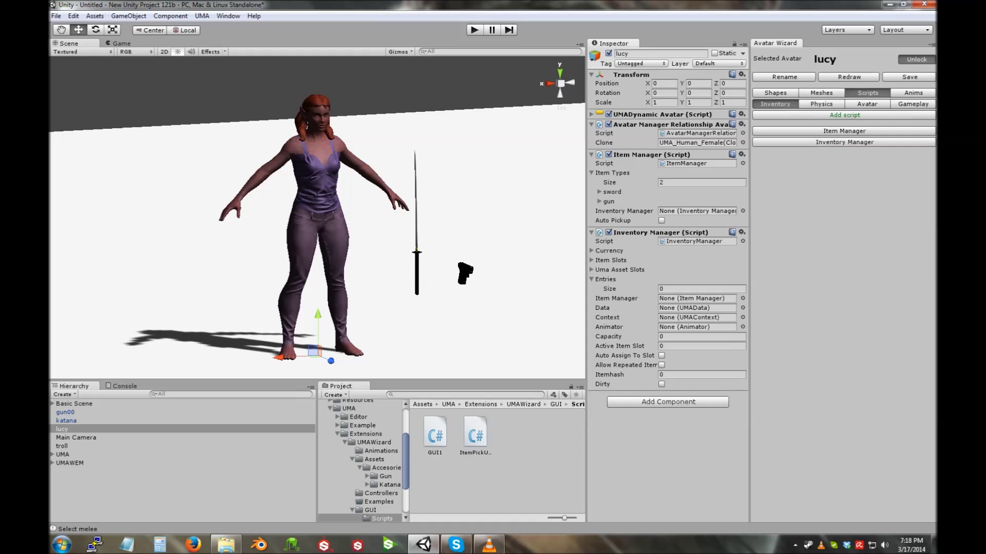
click(844, 142)
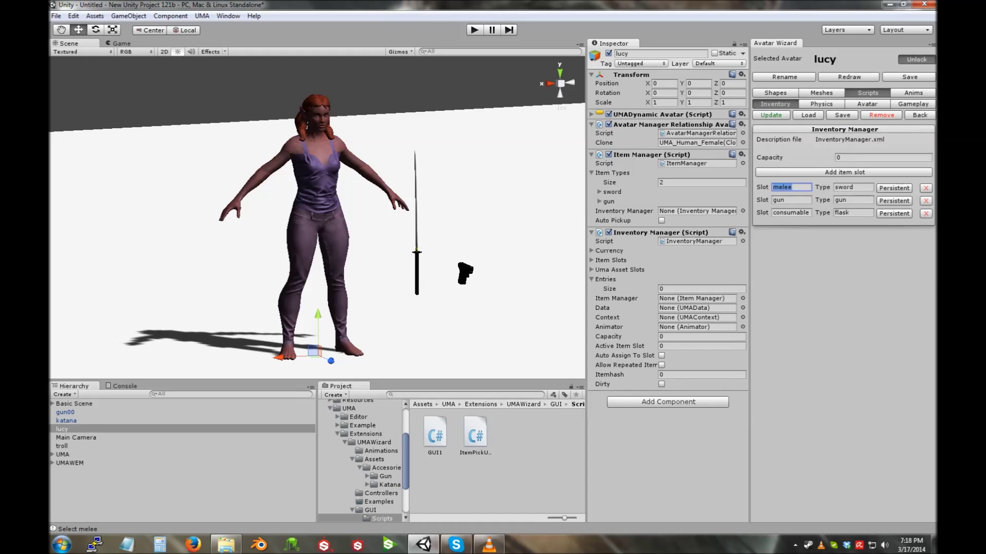
click(919, 115)
Add the Item Selector script to lucy and unlock the avatar in the Avatar Wizard.
click(844, 115)
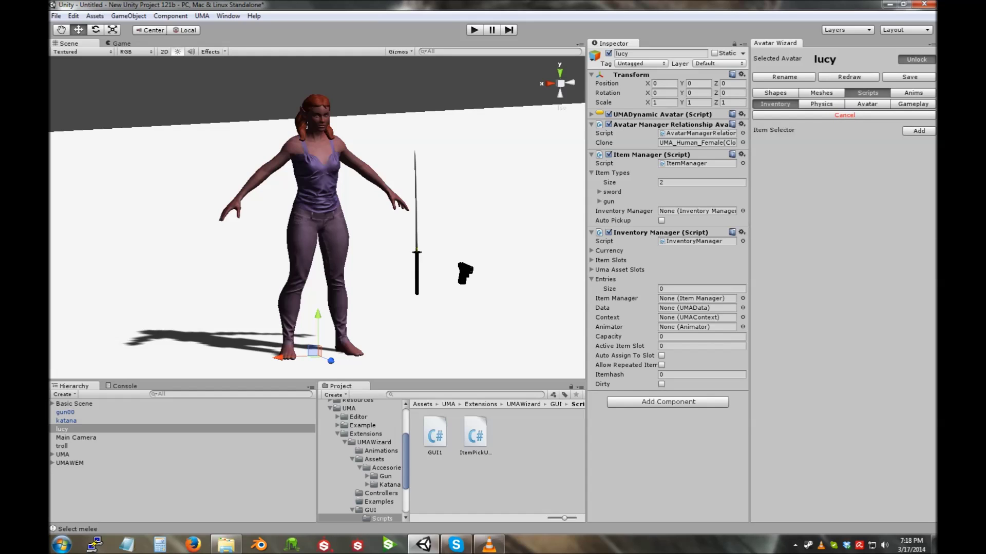
click(919, 130)
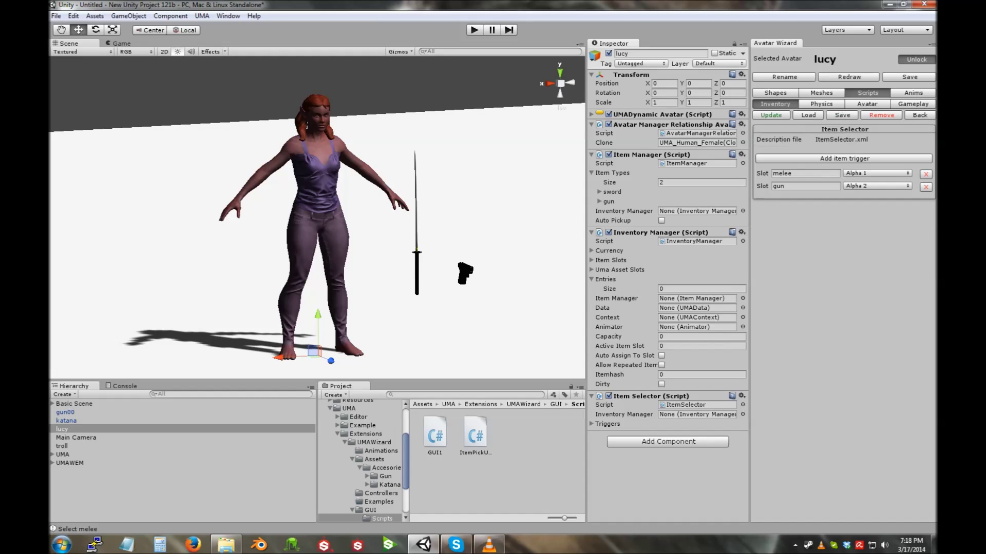
click(919, 115)
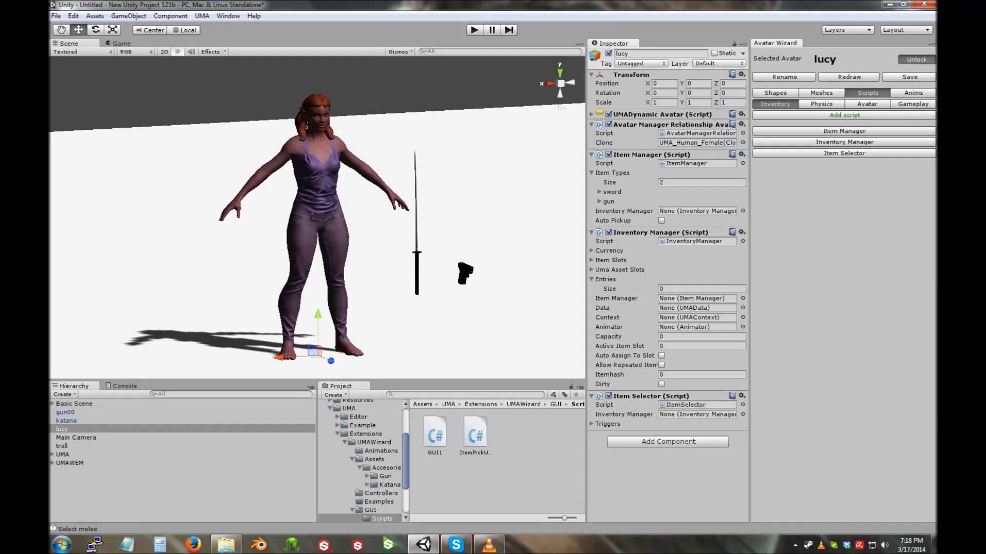
click(917, 59)
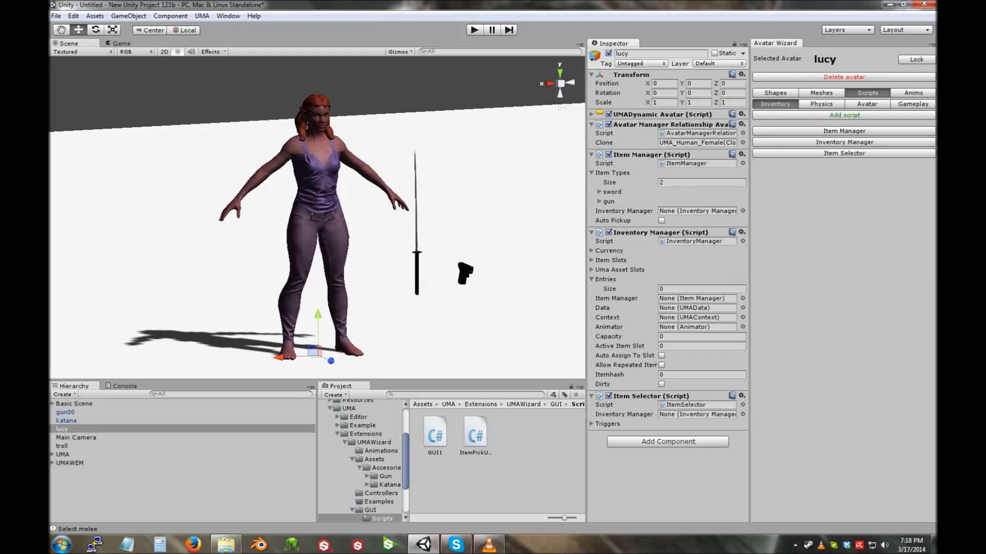
Attach the ItemPickUpGUI script from the project's Scripts folder to lucy and select lucy.
click(518, 478)
drag(475, 433, 77, 429)
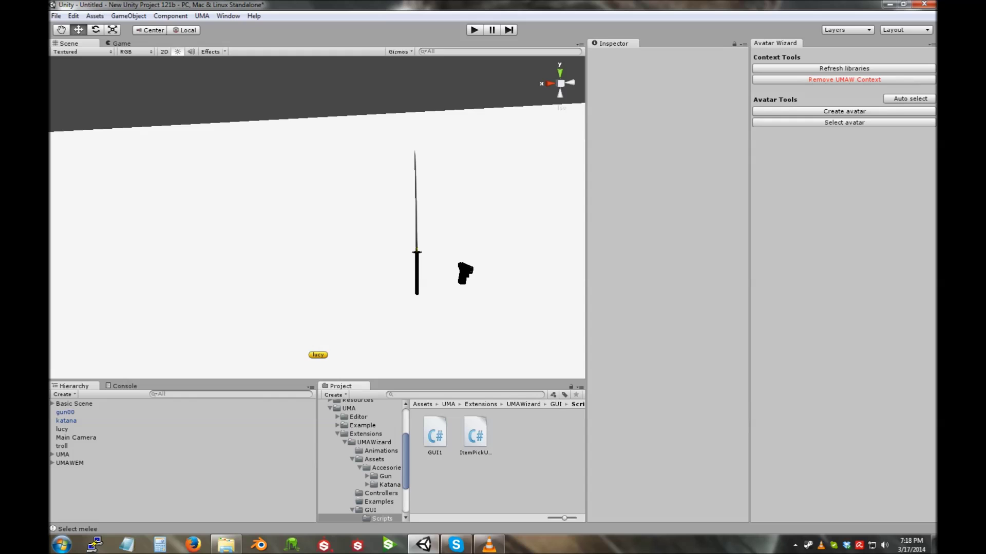
click(72, 429)
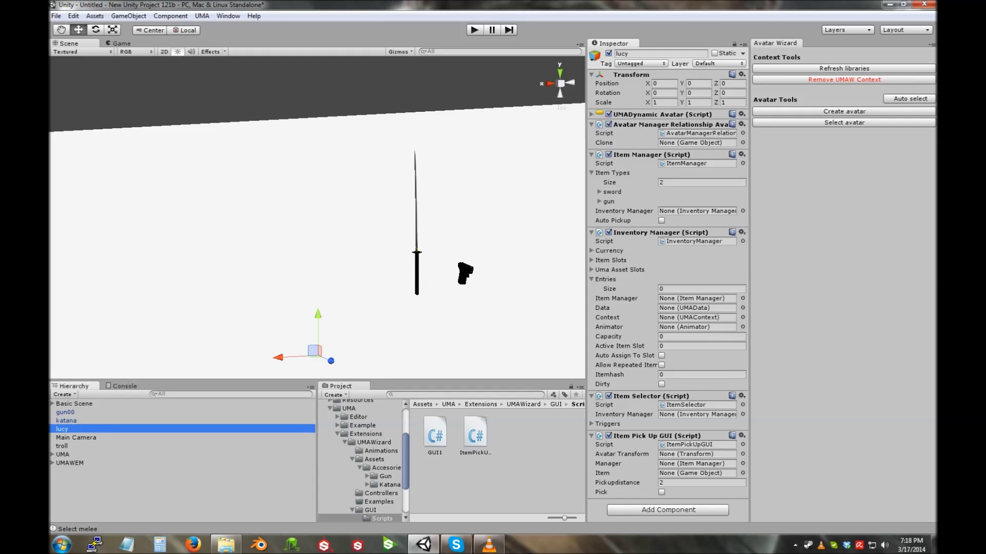
Run the game and walk lucy forward to pick up the katana and the gun.
key(ctrl+p)
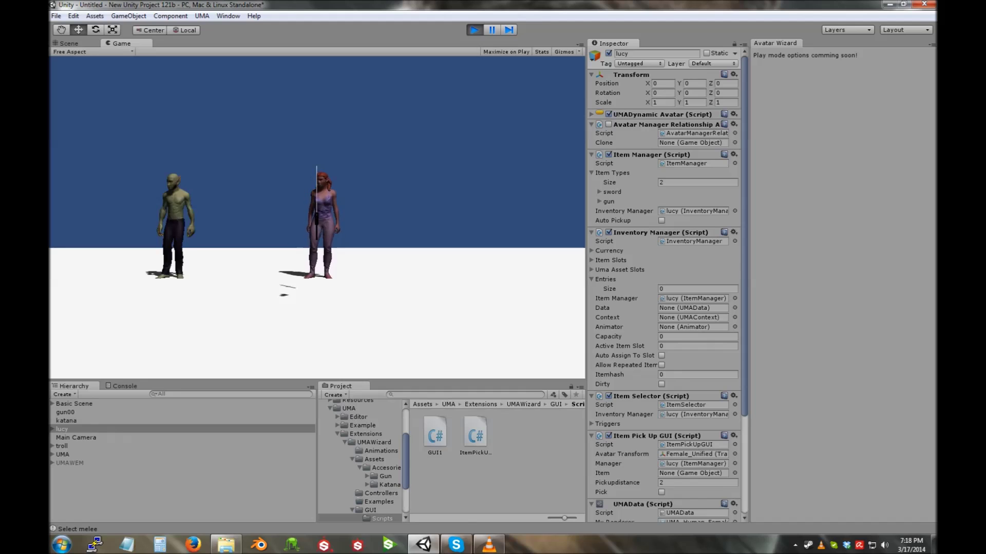
key(w)
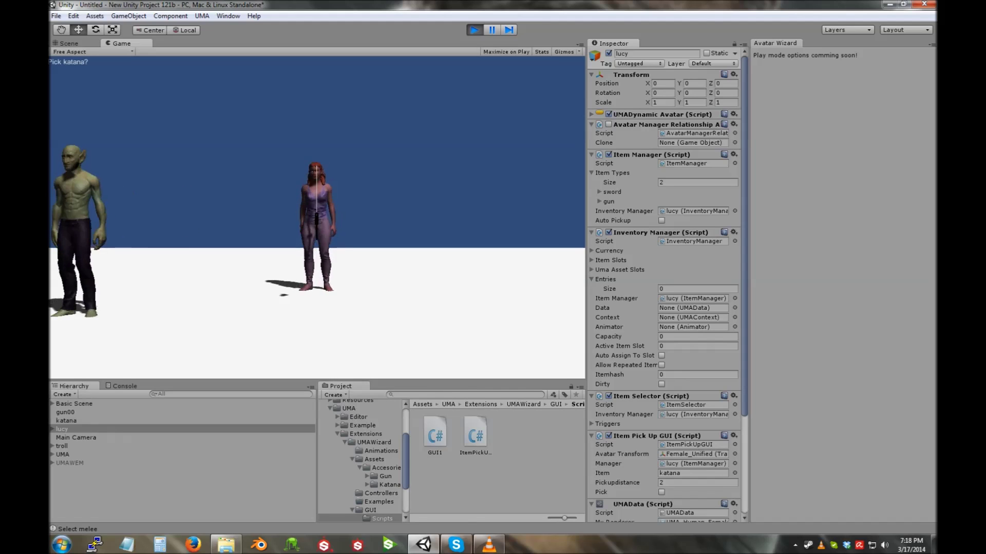
key(e)
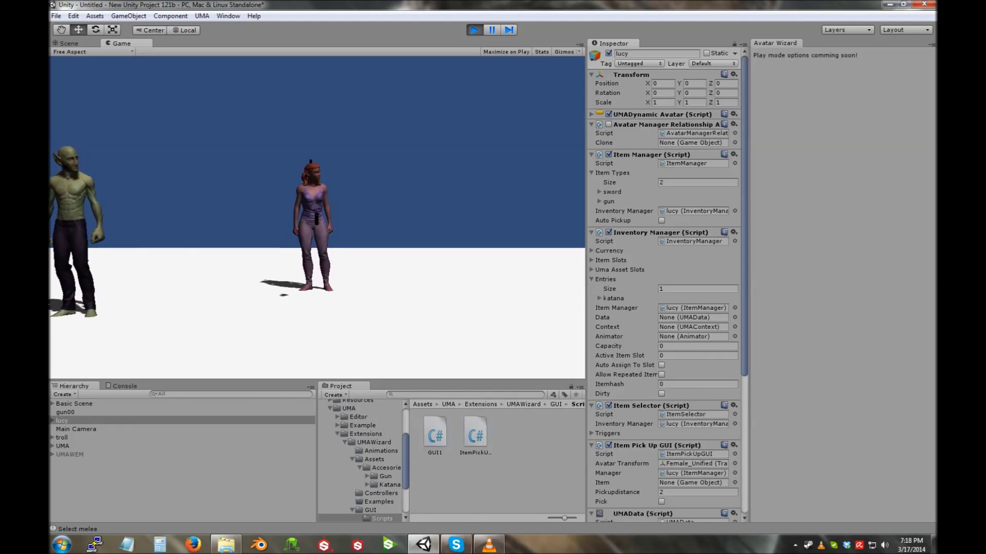
key(w)
key(e)
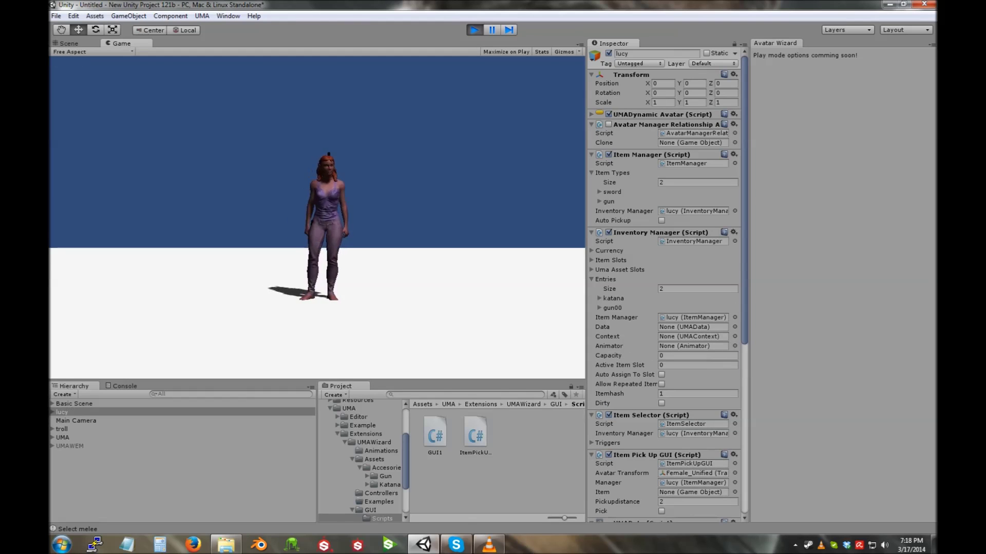
Walk lucy around with the picked-up weapons, trigger the second weapon slot, and stop the game.
key(d)
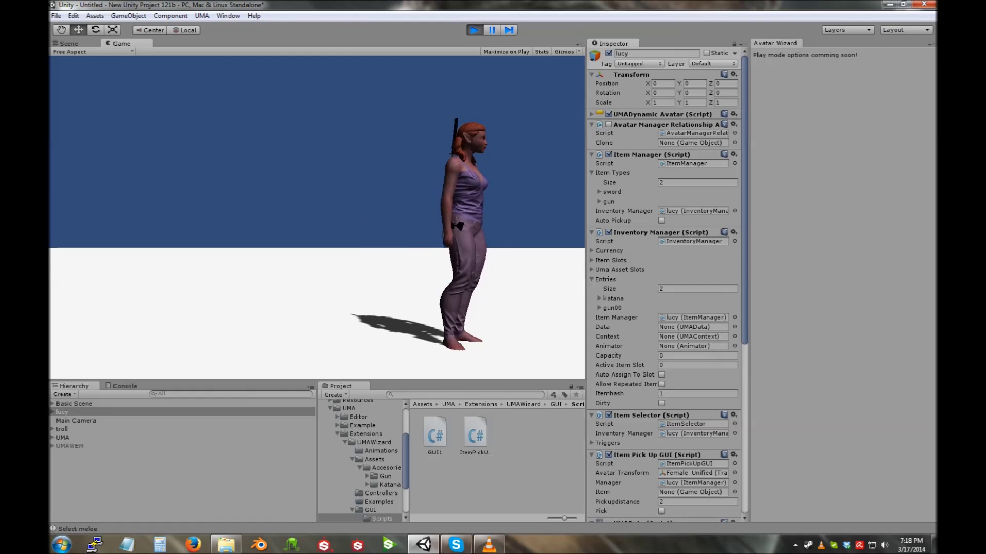
key(w)
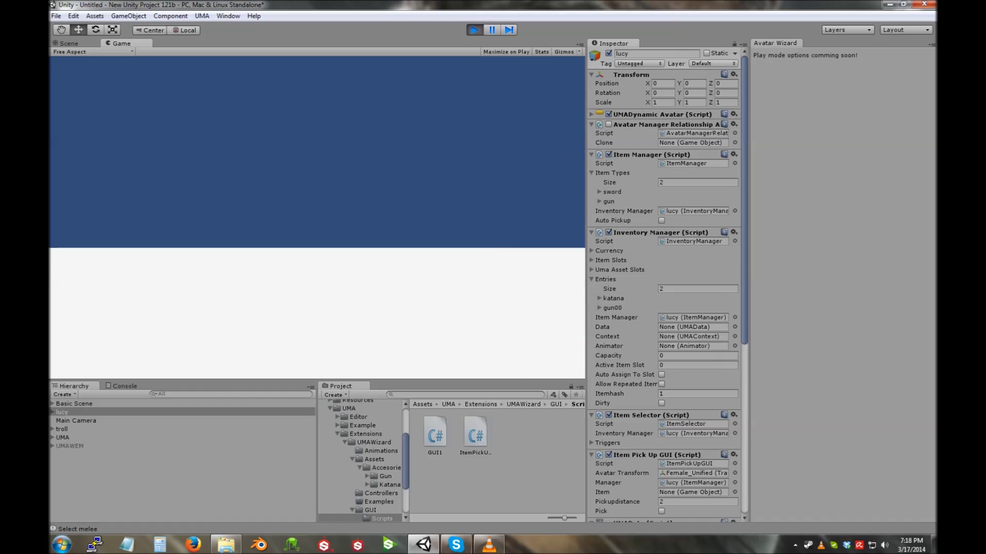
key(w)
key(d)
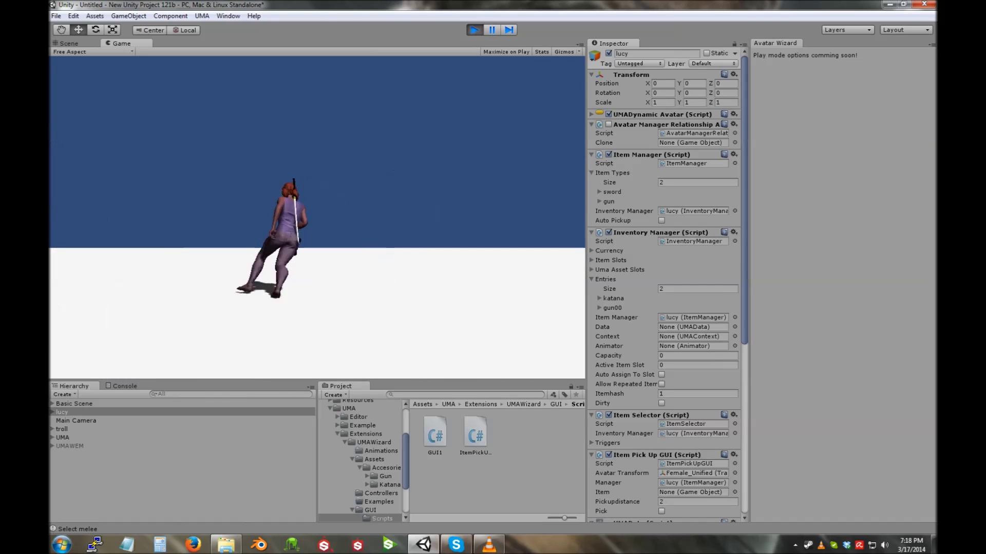
key(w)
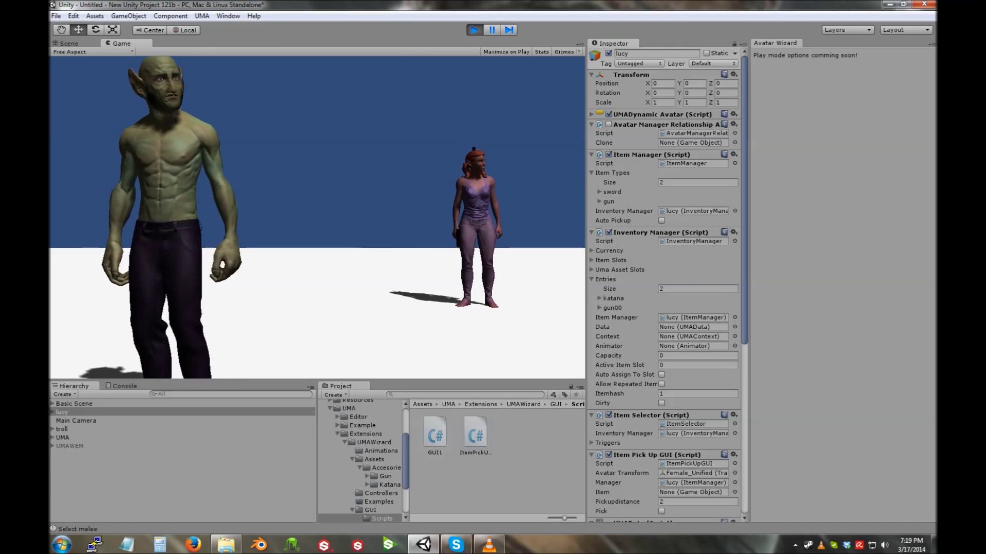
key(2)
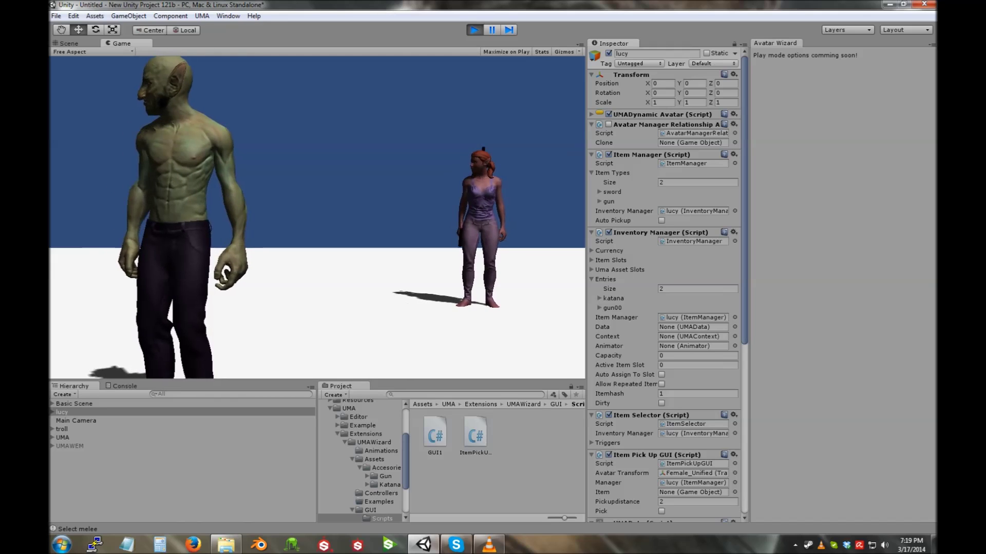
key(ctrl+p)
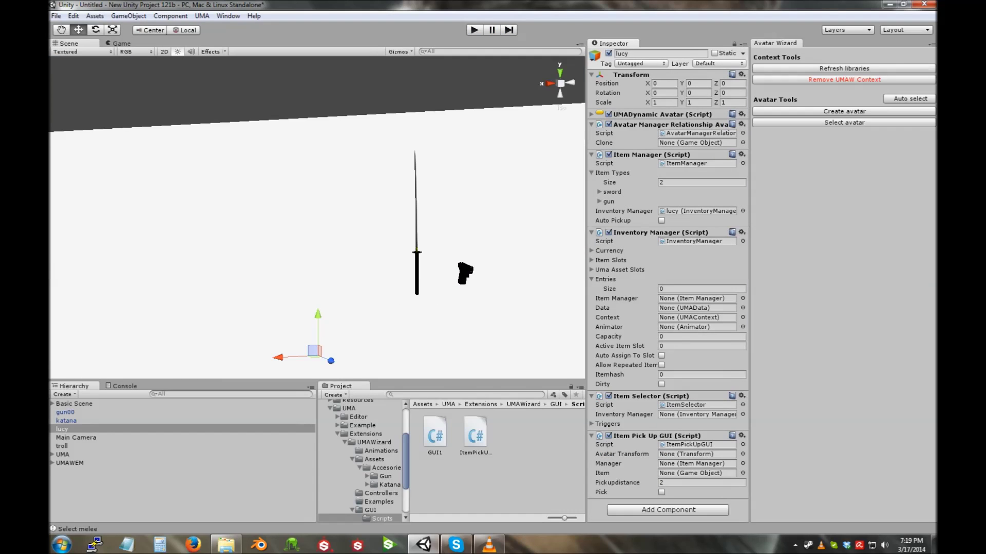
Remove the Item Pick Up GUI component from lucy and enable Auto Pickup in its Item Manager.
click(66, 421)
click(62, 429)
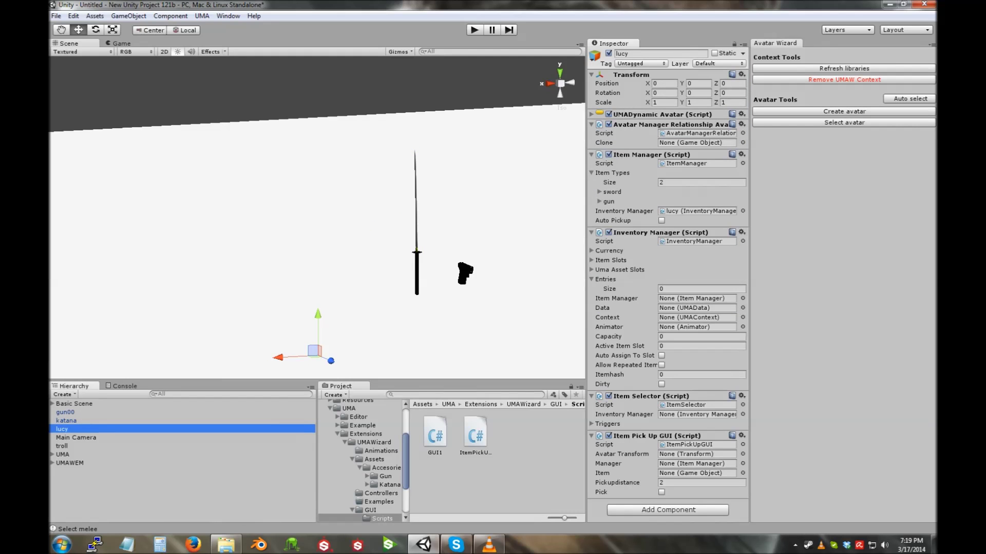
right_click(641, 436)
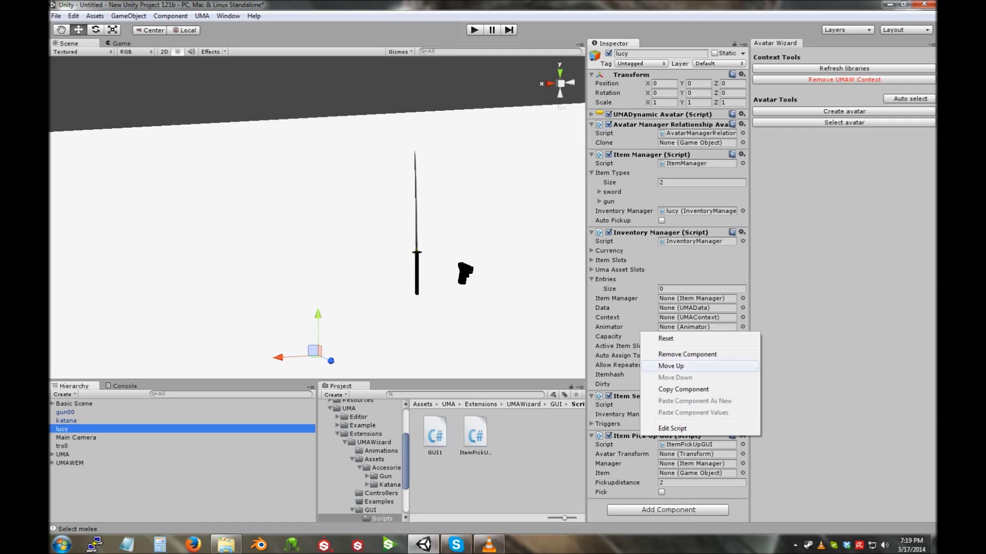
click(687, 354)
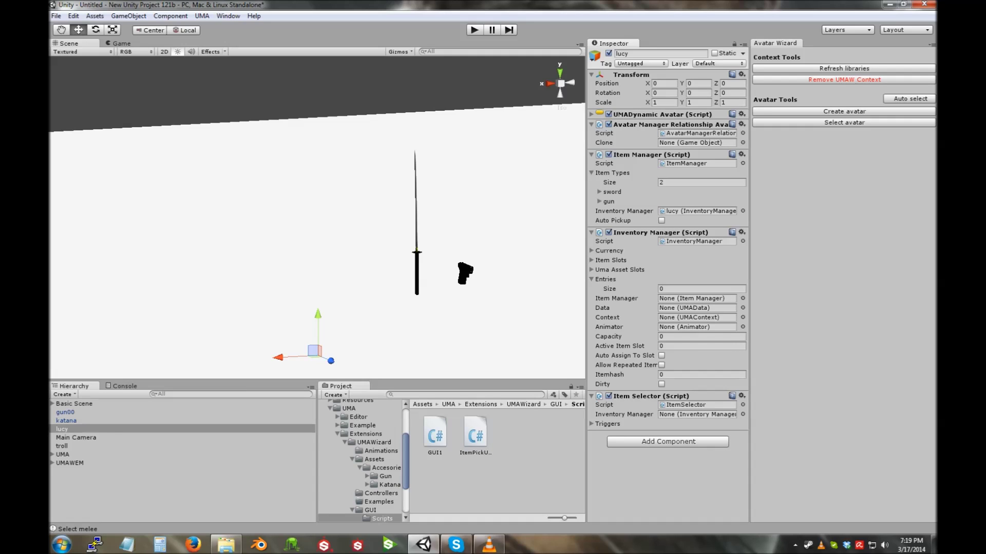
Run the game, walk lucy over the katana and gun to test automatic pickup, trigger both weapon slots, and stop the game.
key(ctrl+p)
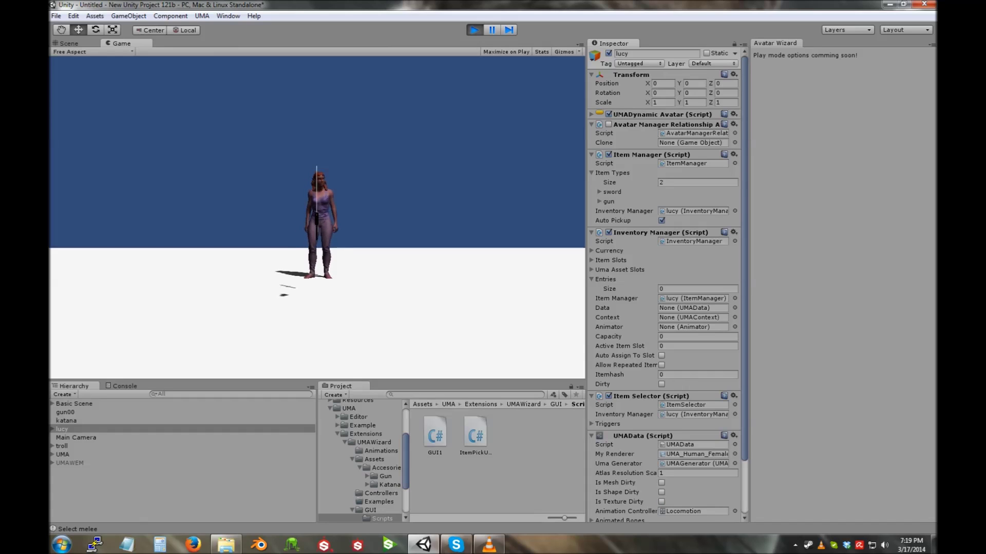
key(w)
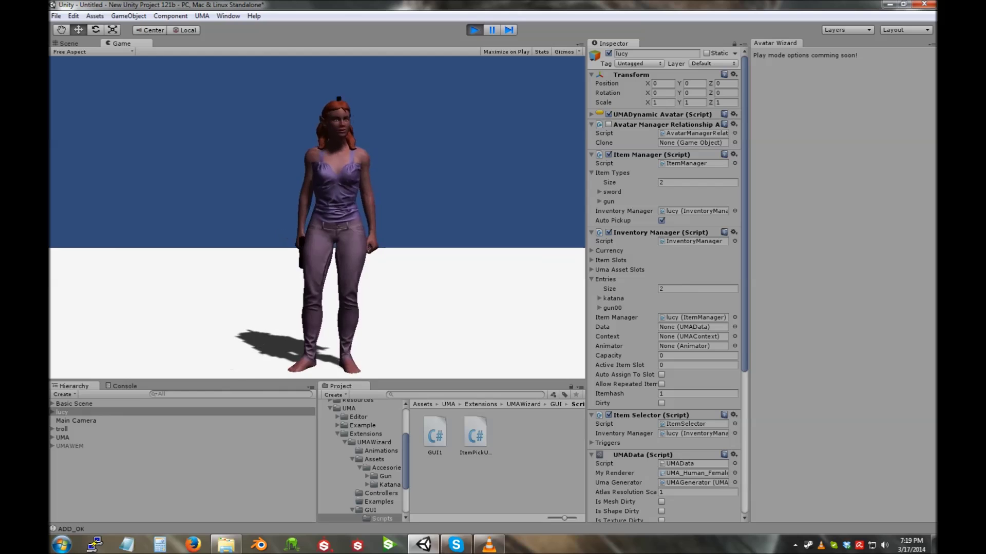
key(1)
key(2)
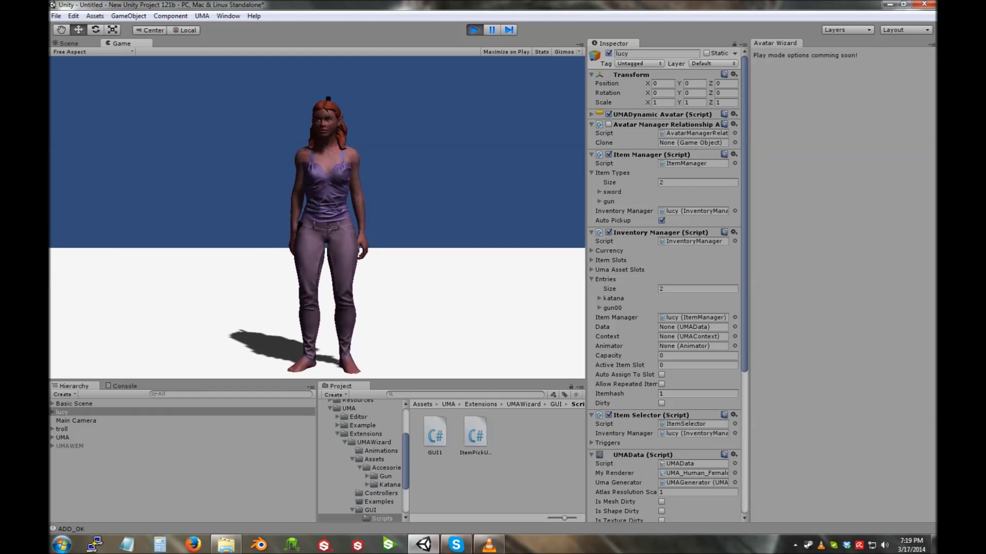
key(ctrl+p)
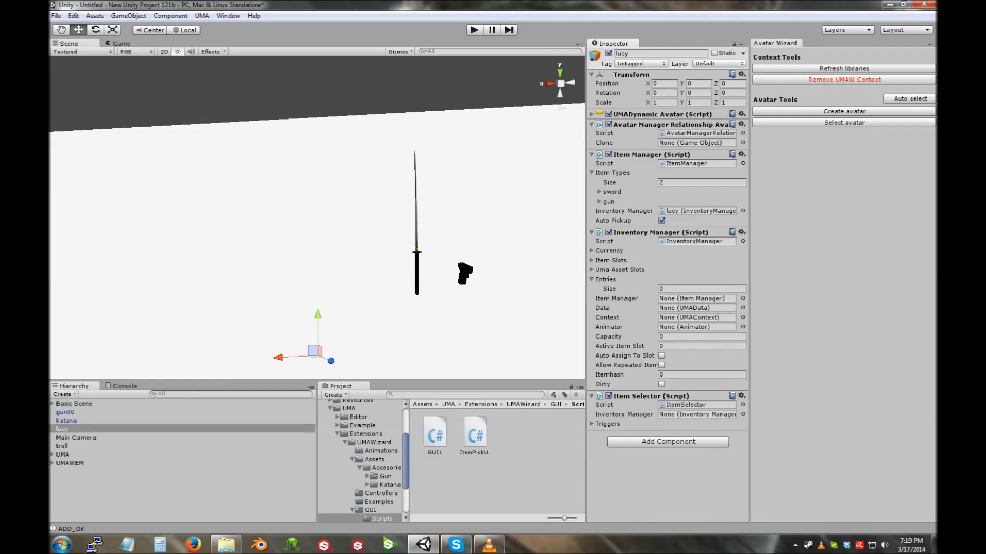